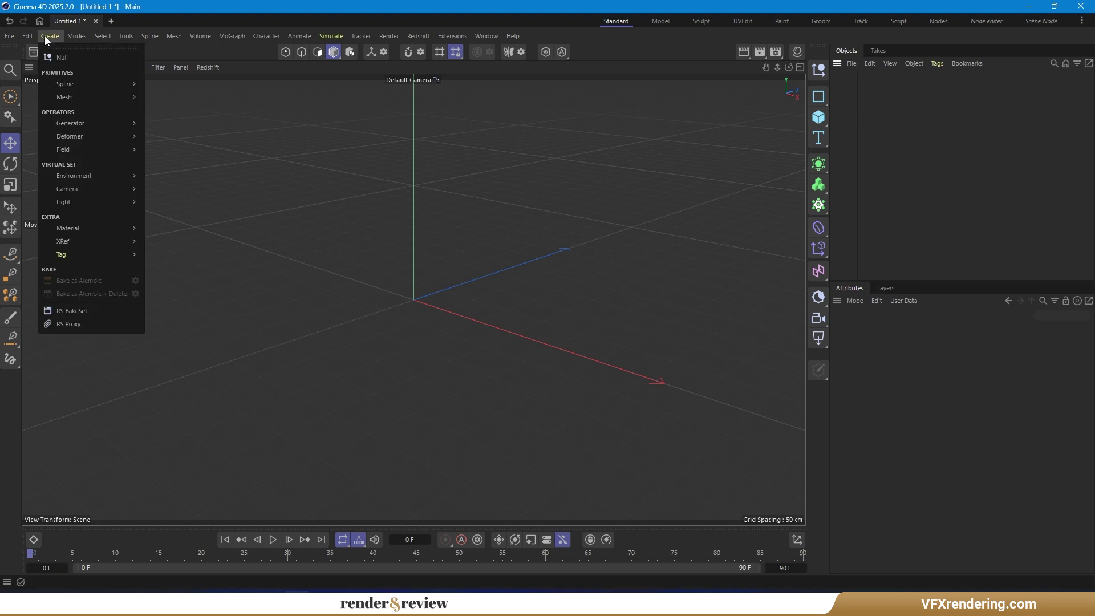
mouse_move(79, 139)
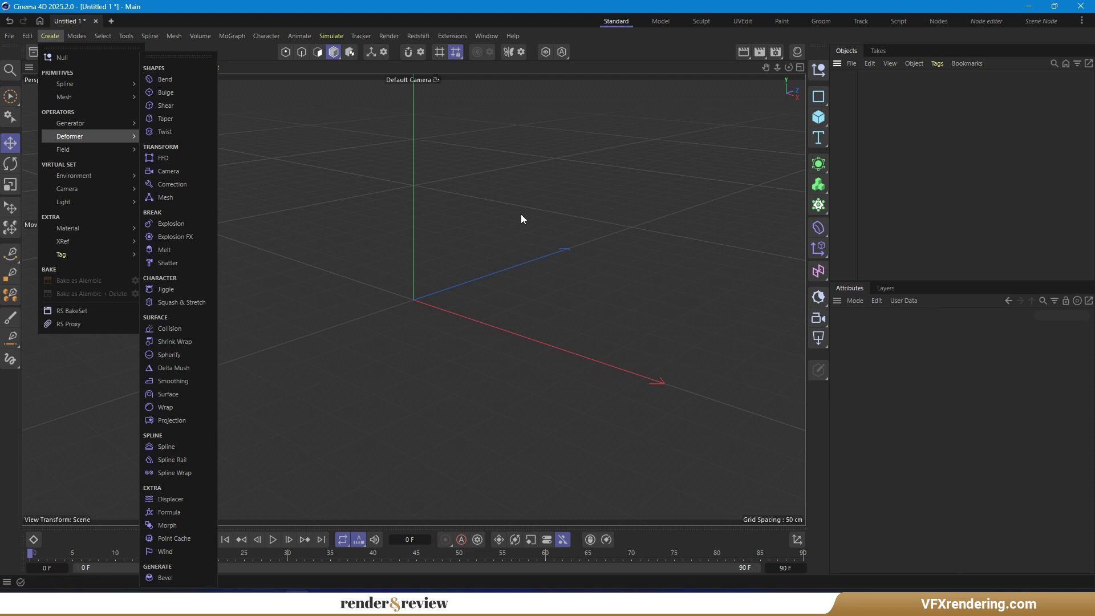
click(821, 229)
drag(821, 230, 874, 345)
drag(820, 228, 835, 265)
click(822, 230)
click(823, 228)
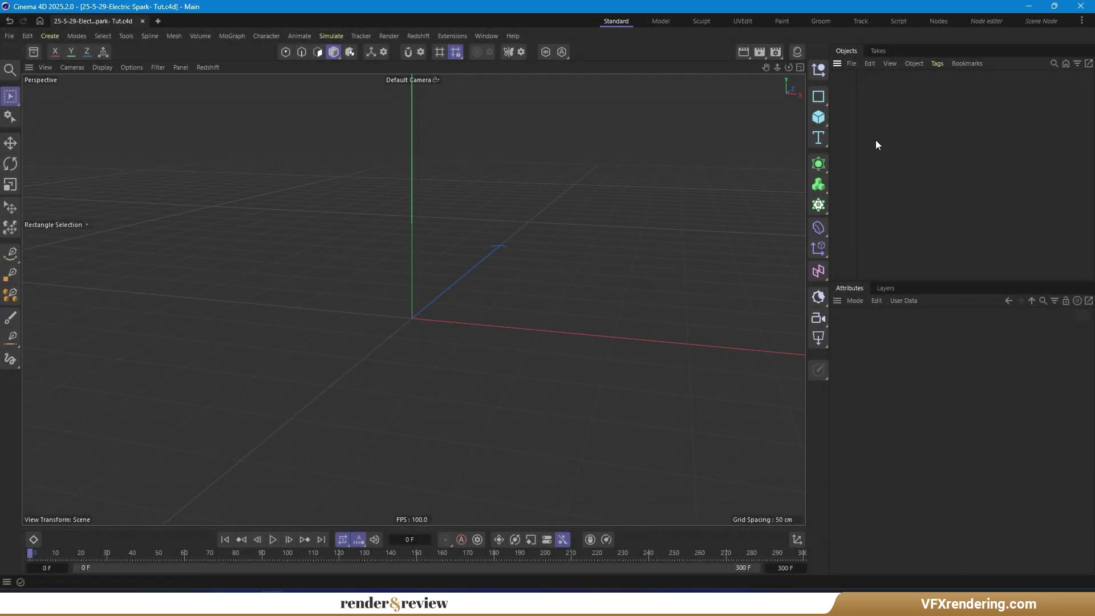
Step: Add an Object Group node generator to the scene and rename it Impossible Torus
key(shift+c)
text(ob)
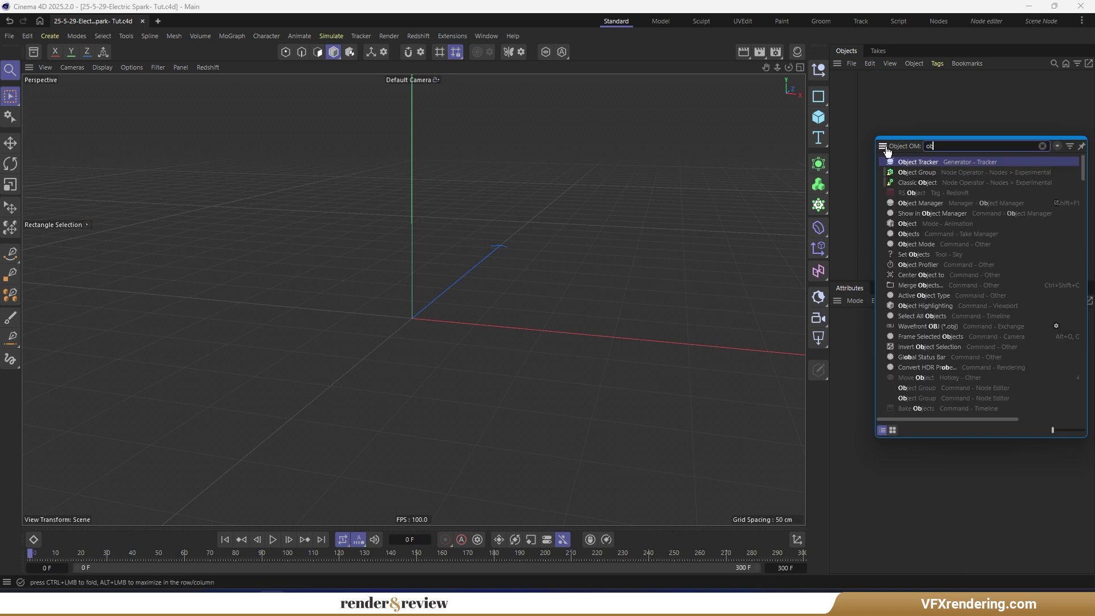
click(991, 173)
double_click(875, 76)
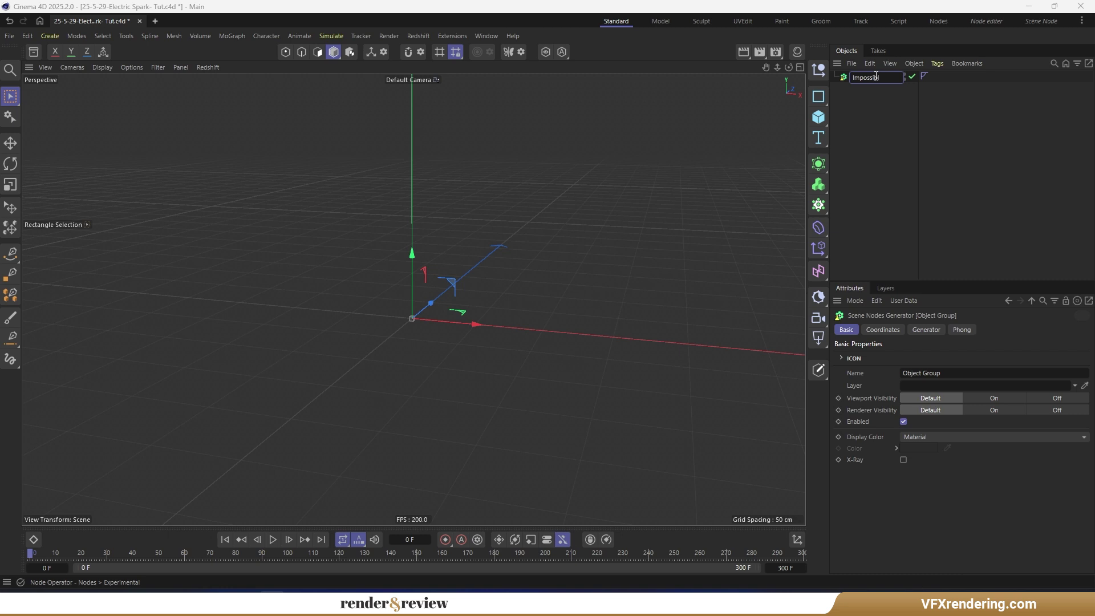
text(Impossible Torus)
key(Return)
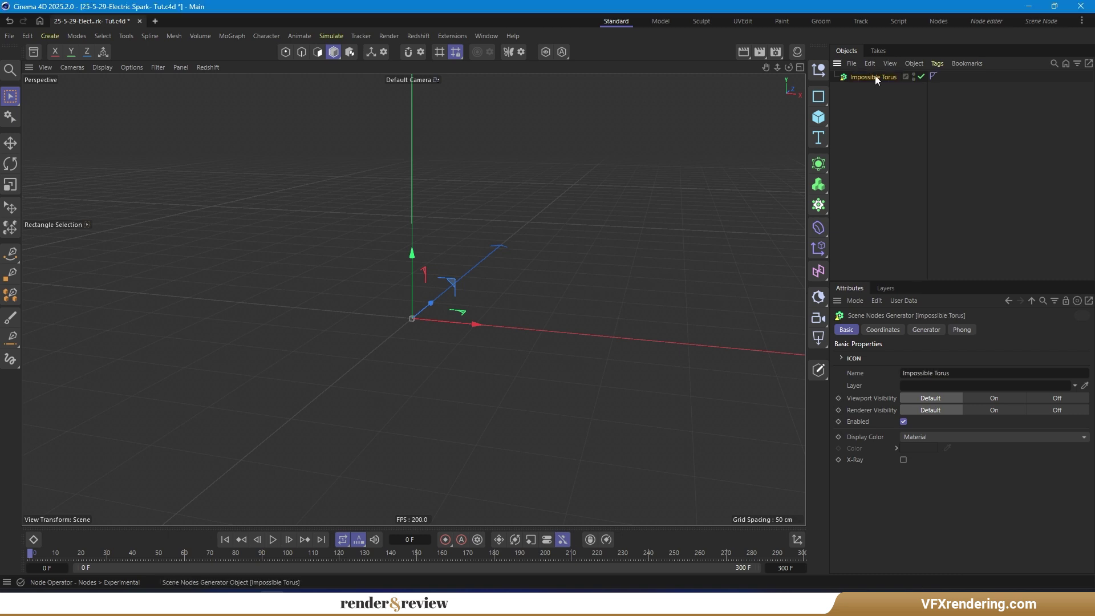
Step: Switch to the Node editor layout, show the Impossible Torus graph and enlarge the graph area
click(985, 22)
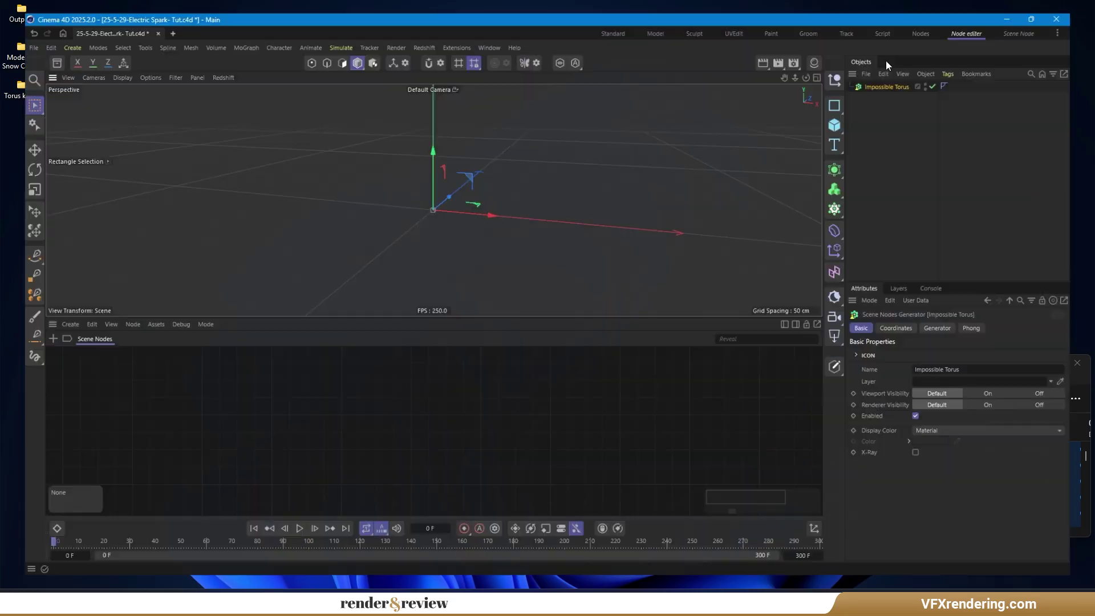
click(890, 76)
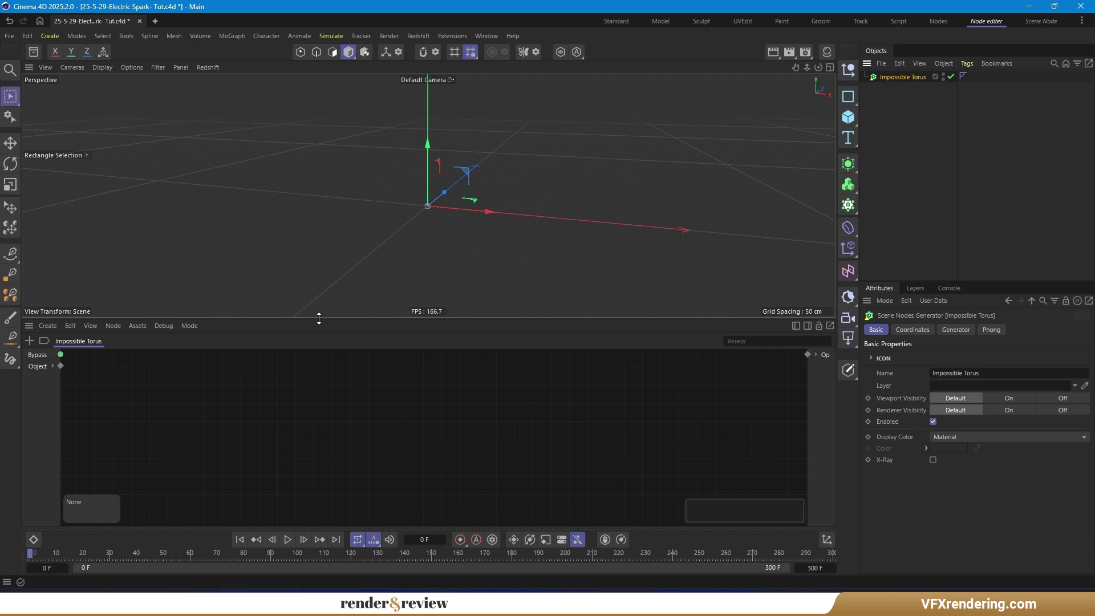
drag(318, 315, 317, 267)
Step: Add an n-Side spline node to the graph and place it near the group's inputs
double_click(245, 405)
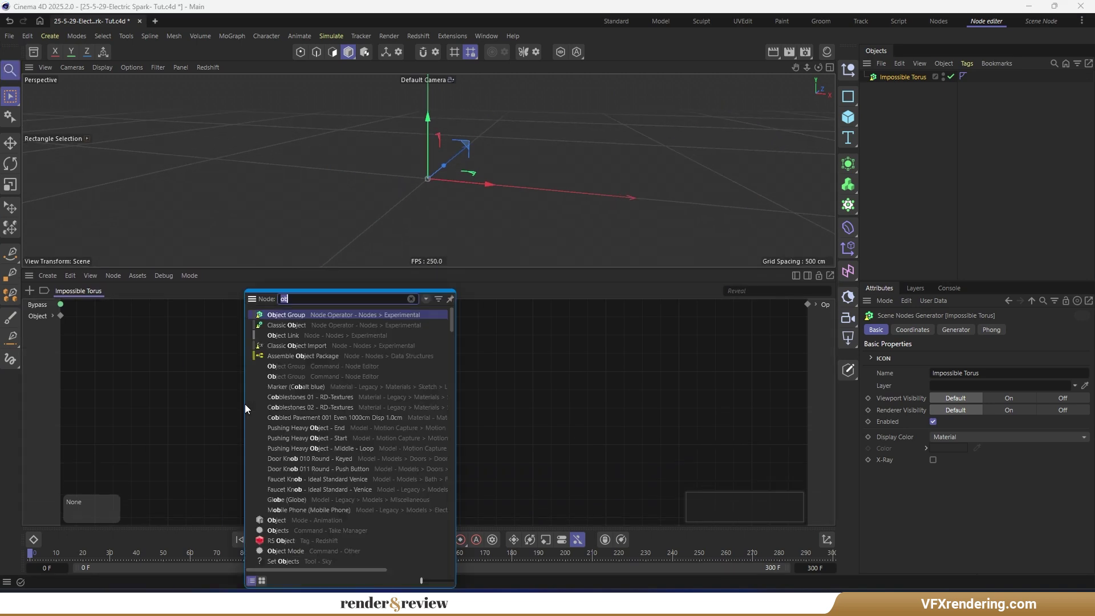
text(n-side)
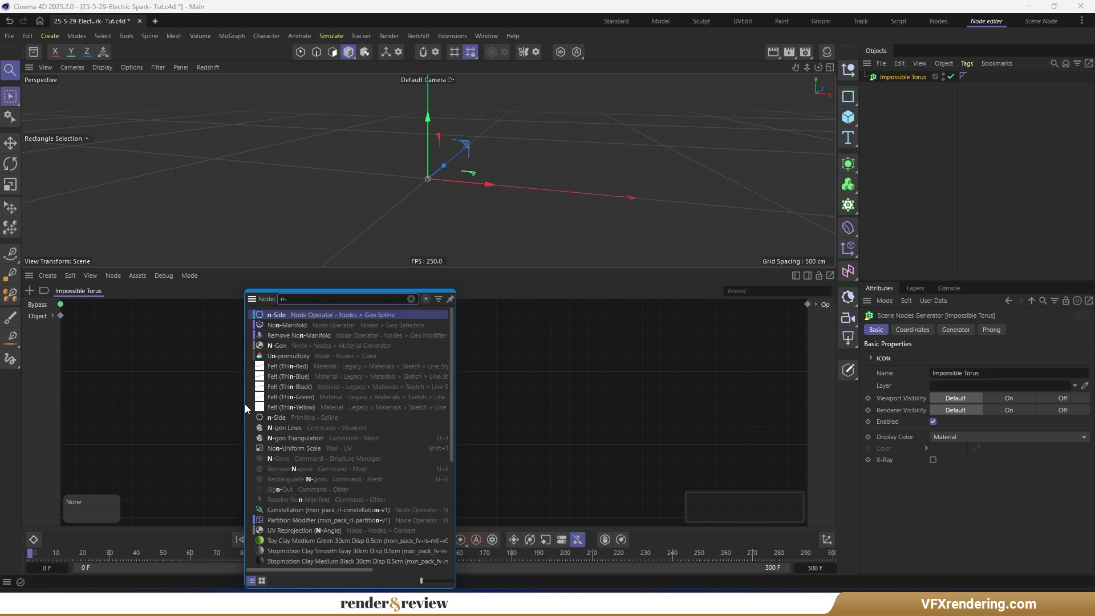
key(Return)
drag(245, 407, 231, 342)
Step: Expose the n-Side node's Radius and Sides as ports and rename the node Profile
click(912, 356)
click(913, 369)
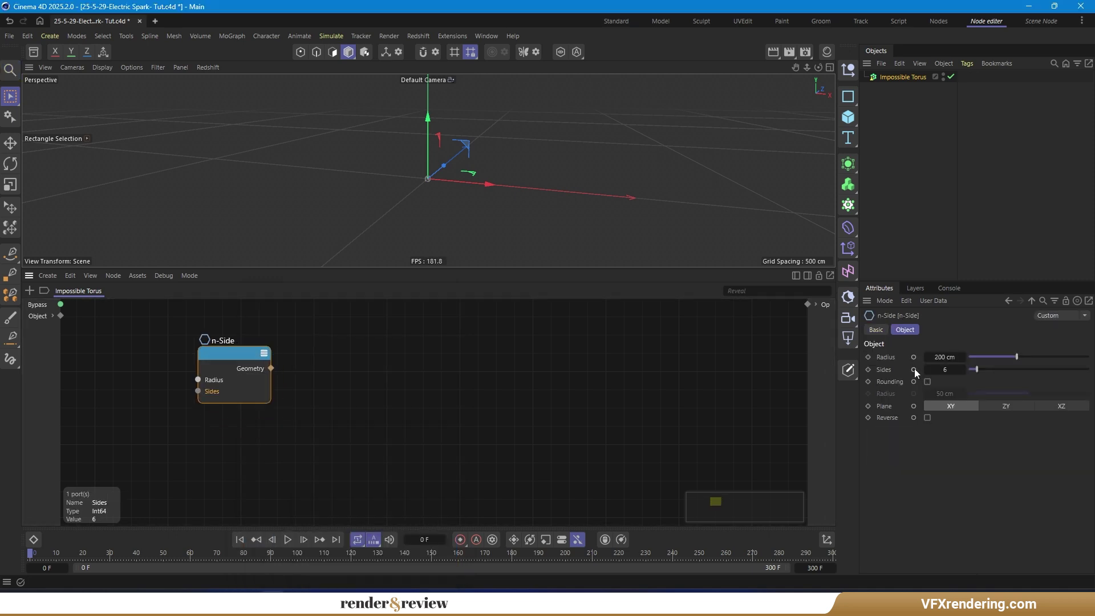
double_click(225, 341)
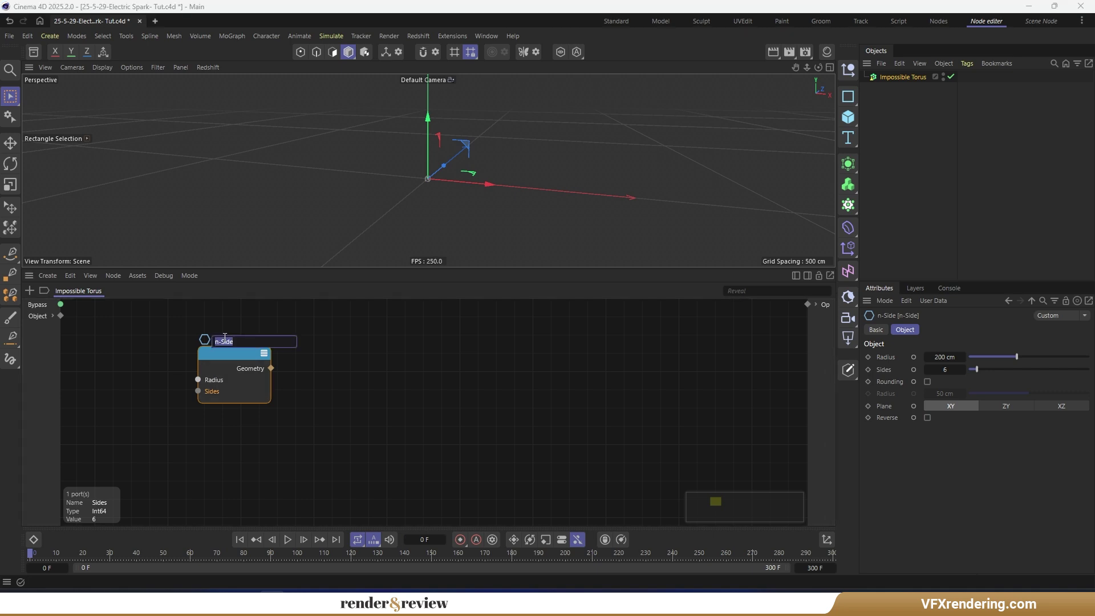
key(Return)
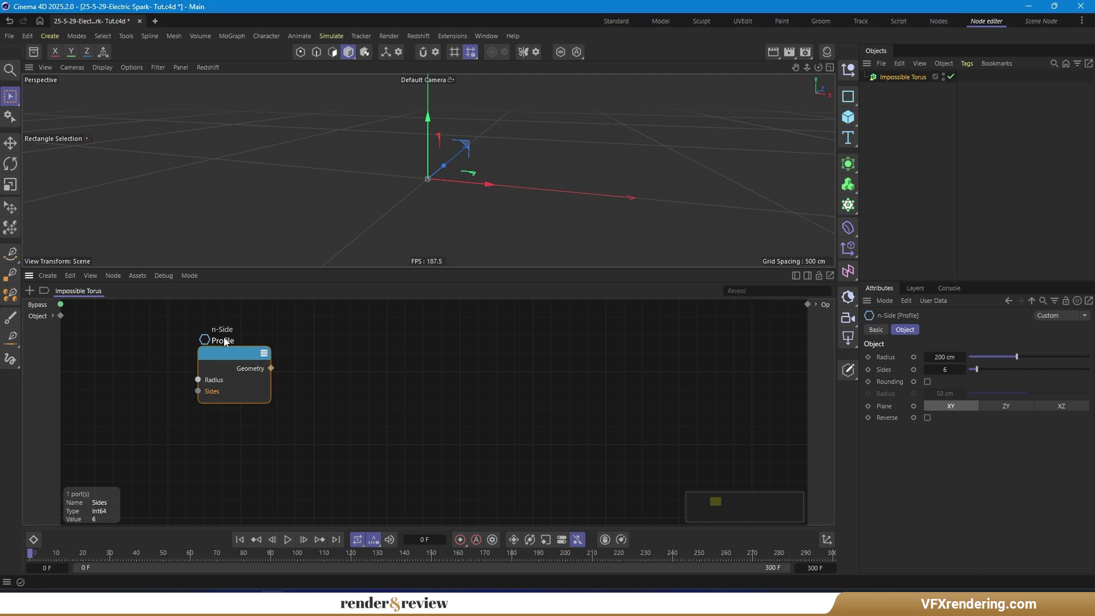
Step: Add a second n-Side node directly below the Profile node and expose its Radius port
key(c)
click(351, 315)
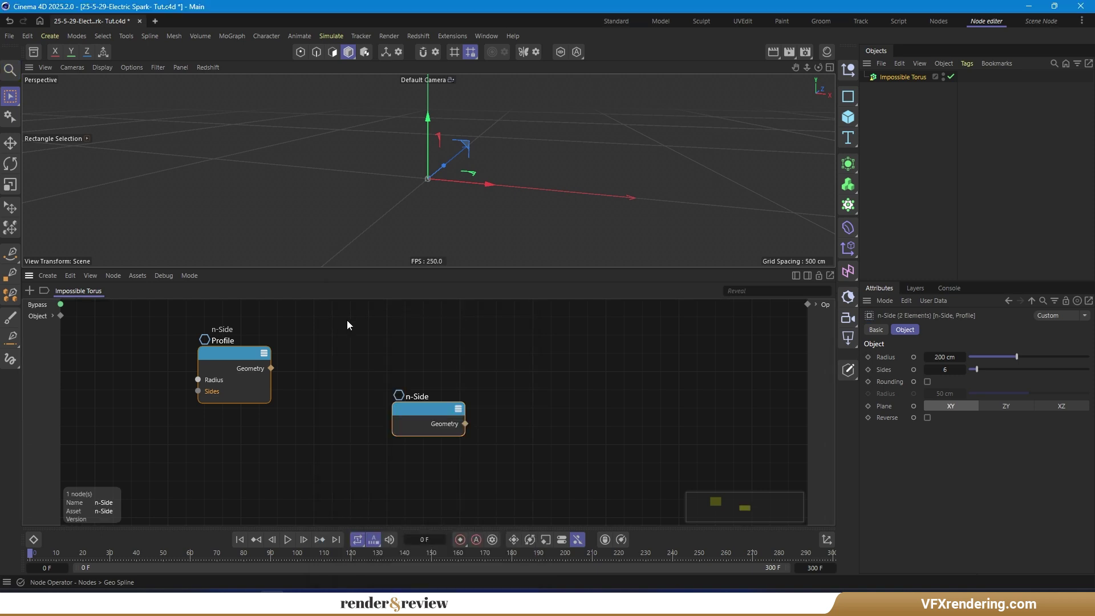
drag(373, 418, 217, 433)
click(913, 357)
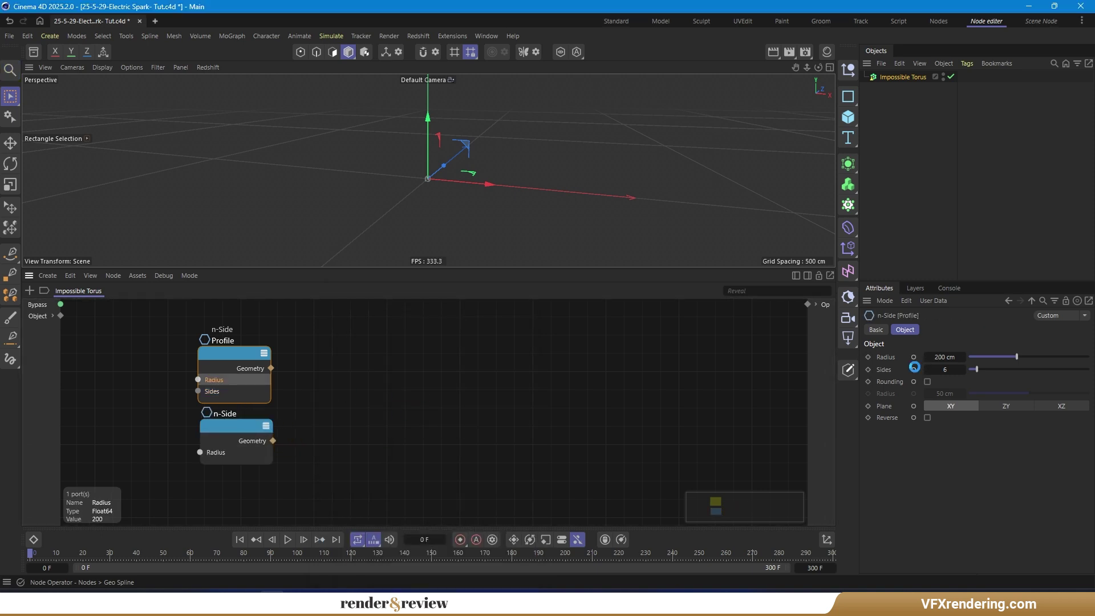
Step: Rename the second n-Side node Path and expose its Sides port
double_click(225, 416)
text(P)
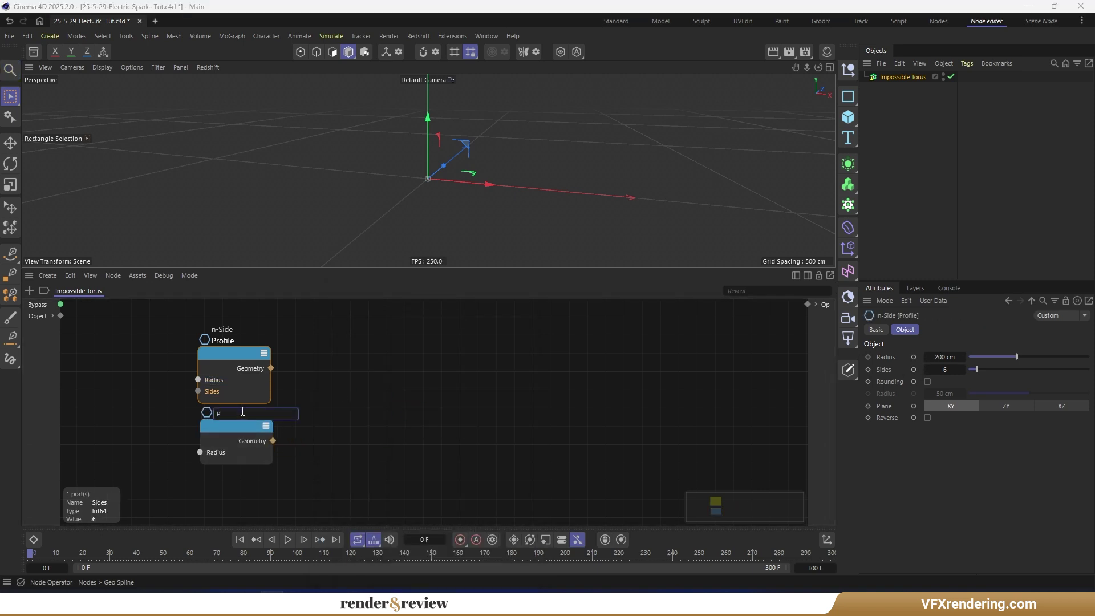
text(ath)
key(Return)
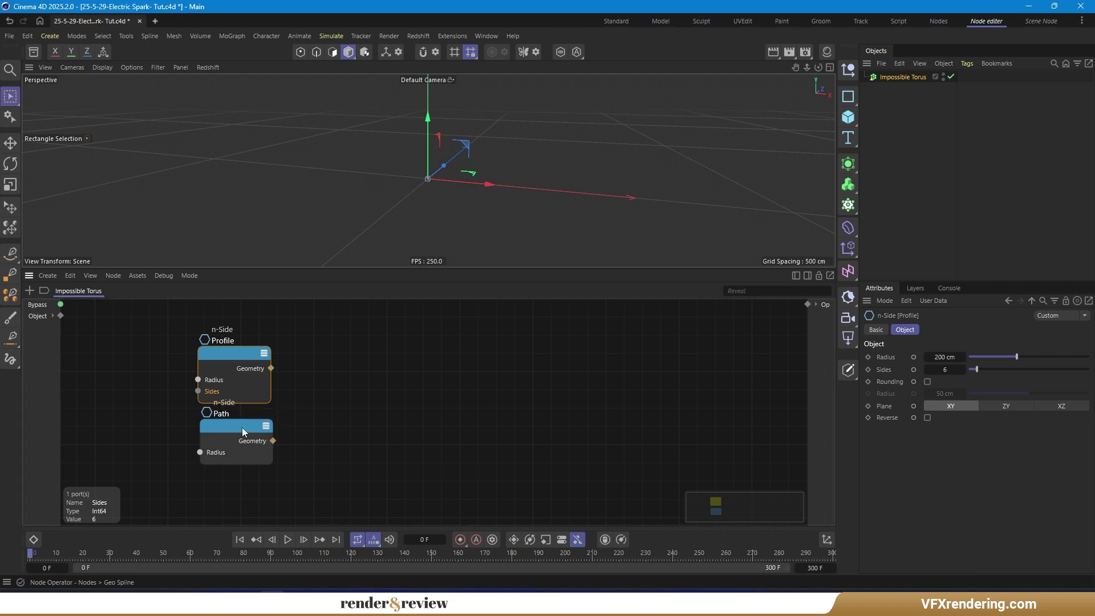
drag(246, 432, 241, 440)
double_click(913, 369)
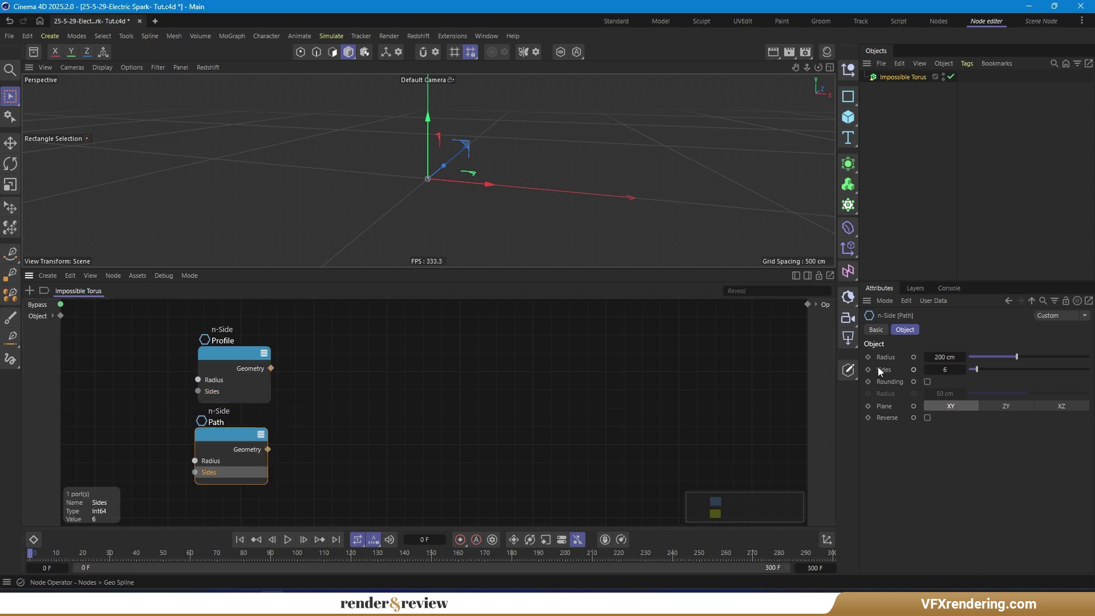
Step: Connect the Profile node's Radius and Sides ports to new group inputs and rename the Radius input Profile Radius
drag(198, 380, 43, 338)
click(184, 388)
double_click(39, 329)
click(33, 328)
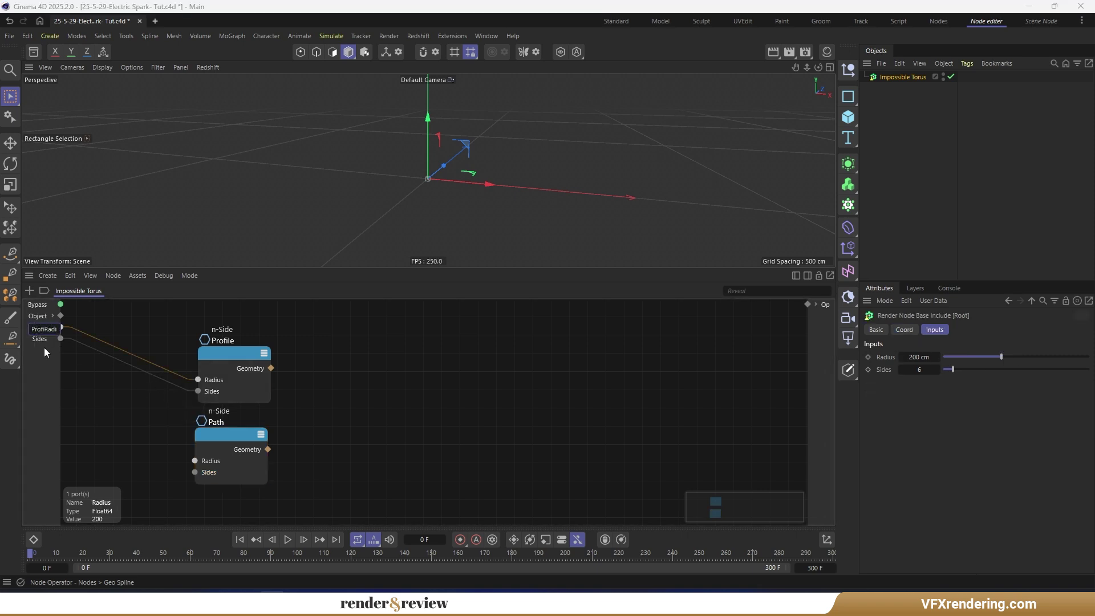
key(Return)
Step: Rename the group's Sides input Profile Sides and place both profile inputs in an Inputs node beside the Profile node
double_click(55, 340)
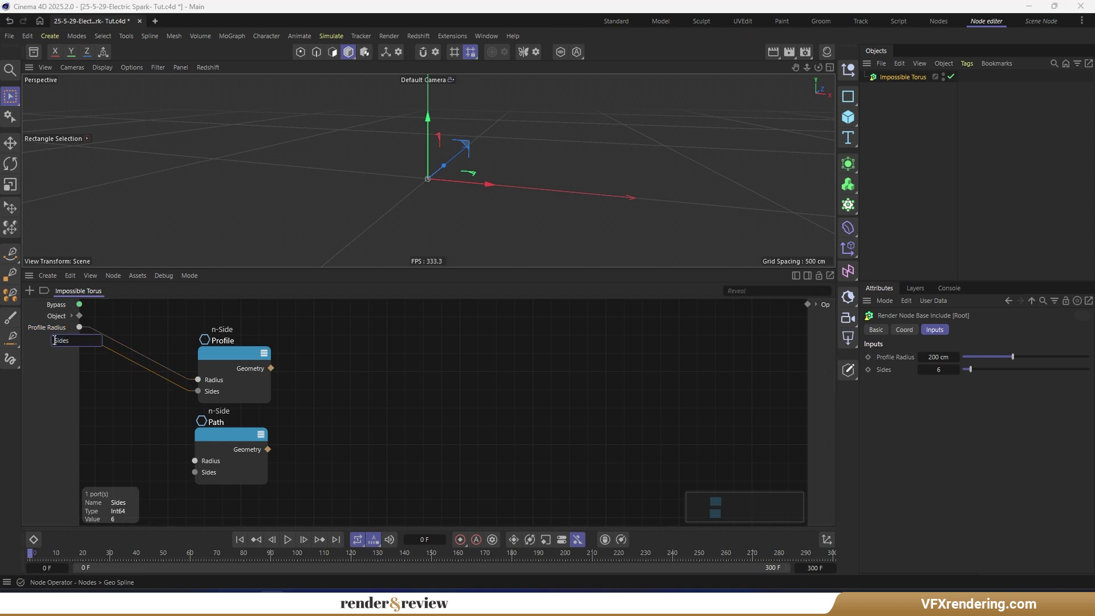
text(Profile)
key(Return)
drag(52, 349, 146, 343)
Step: Connect the Path node's Radius and Sides ports to new group inputs and rename the new Radius input Path Radius
drag(194, 460, 151, 442)
click(195, 461)
click(155, 450)
double_click(54, 351)
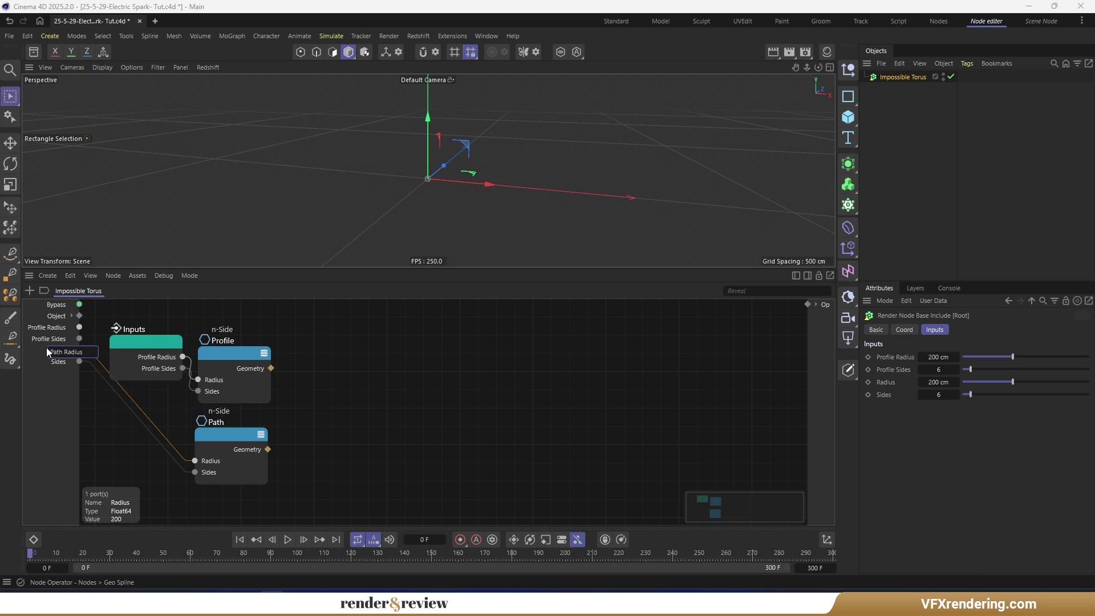
text(Path Radius)
key(Return)
Step: Rename the remaining Sides input Path Sides and place both path inputs in an Inputs node beside the Path node
double_click(57, 363)
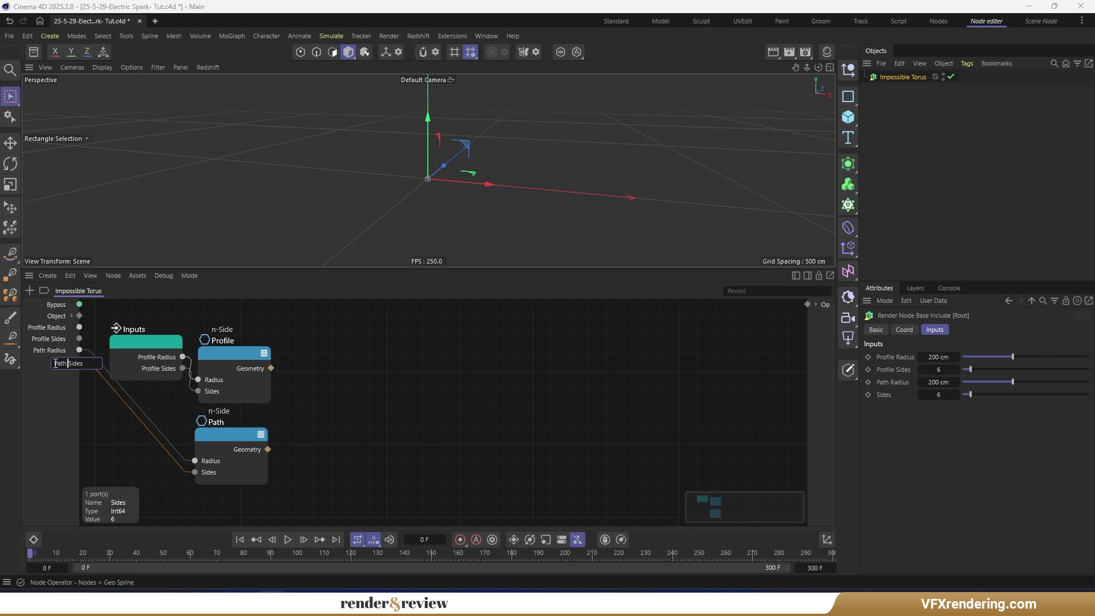
key(Return)
shift+click(51, 350)
drag(63, 361, 142, 439)
Step: Set the Impossible Torus group's Profile Radius to 25 cm and its Profile Sides to 3
click(382, 422)
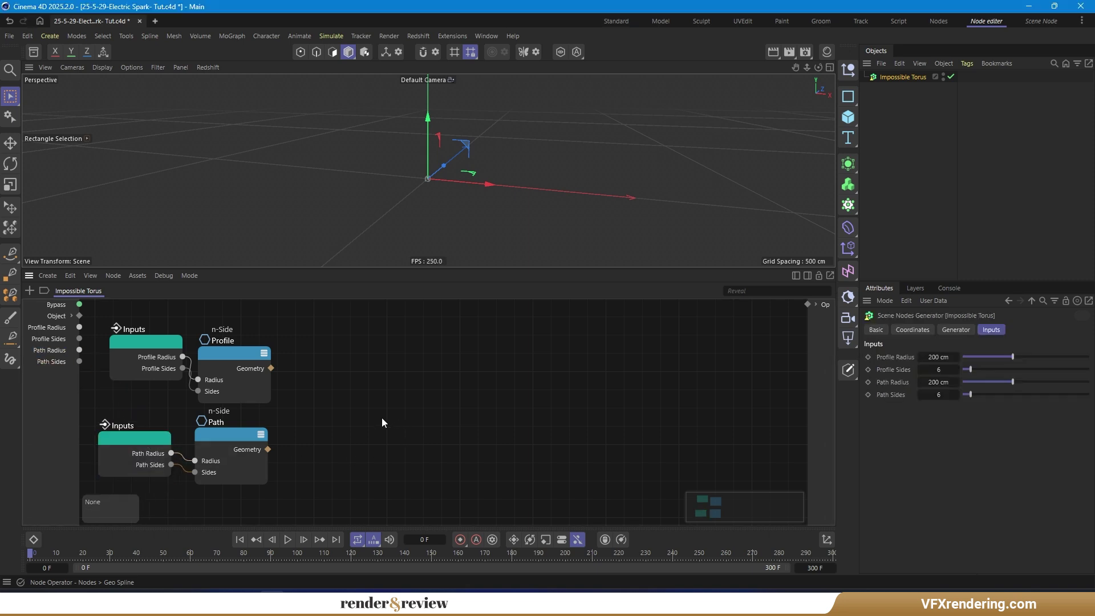
click(942, 357)
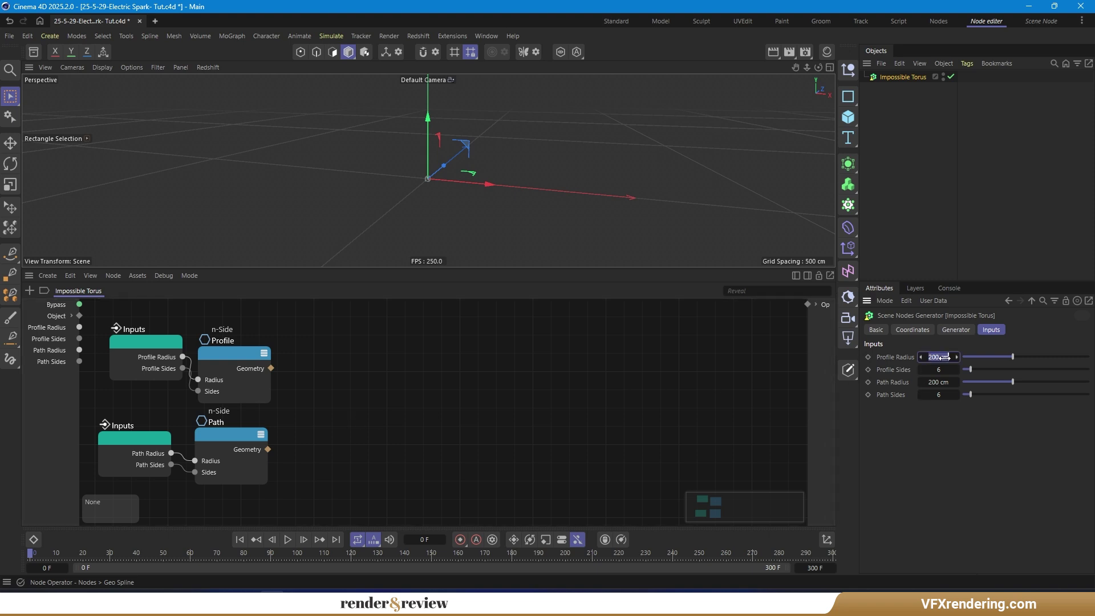
text(3)
text(5)
click(939, 369)
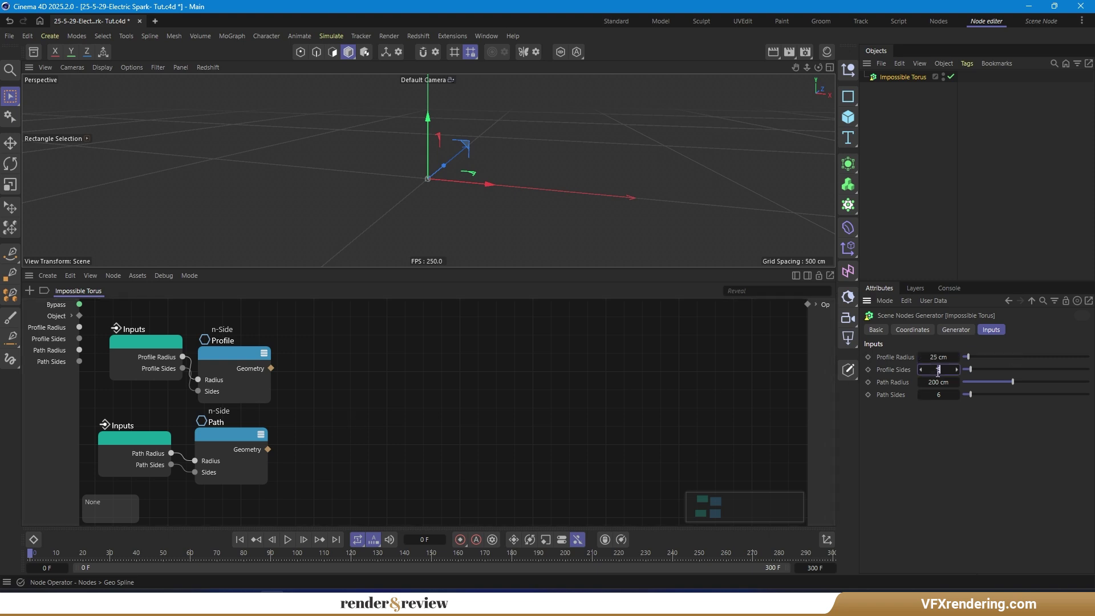
text(3)
Step: Set the group's Path Radius to 100 cm and its Path Sides to 200
click(940, 382)
text(1)
click(936, 395)
text(200)
key(Return)
click(956, 330)
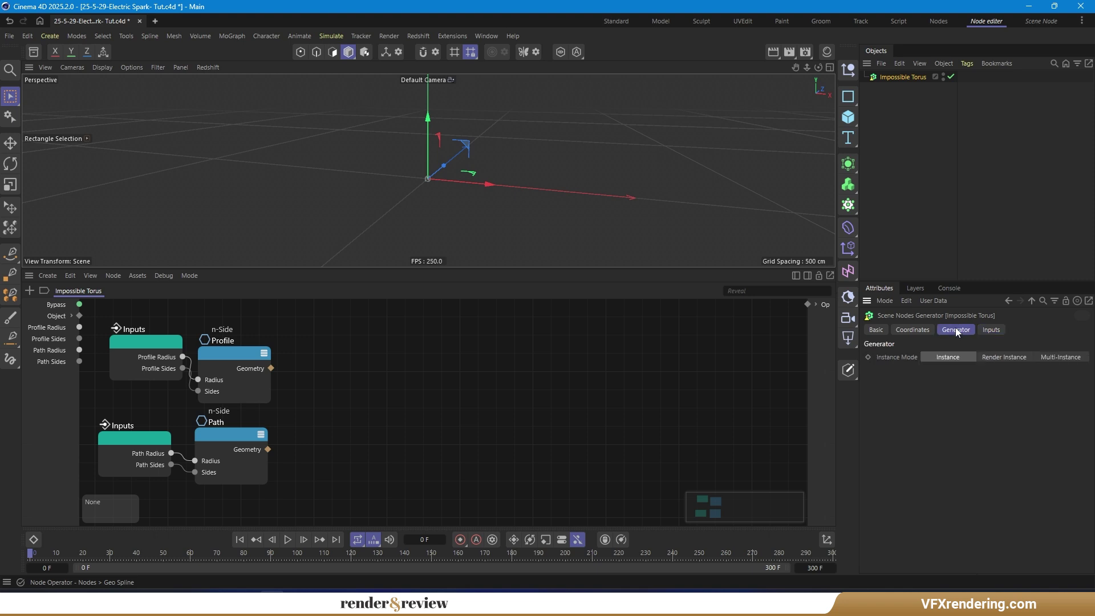
click(991, 330)
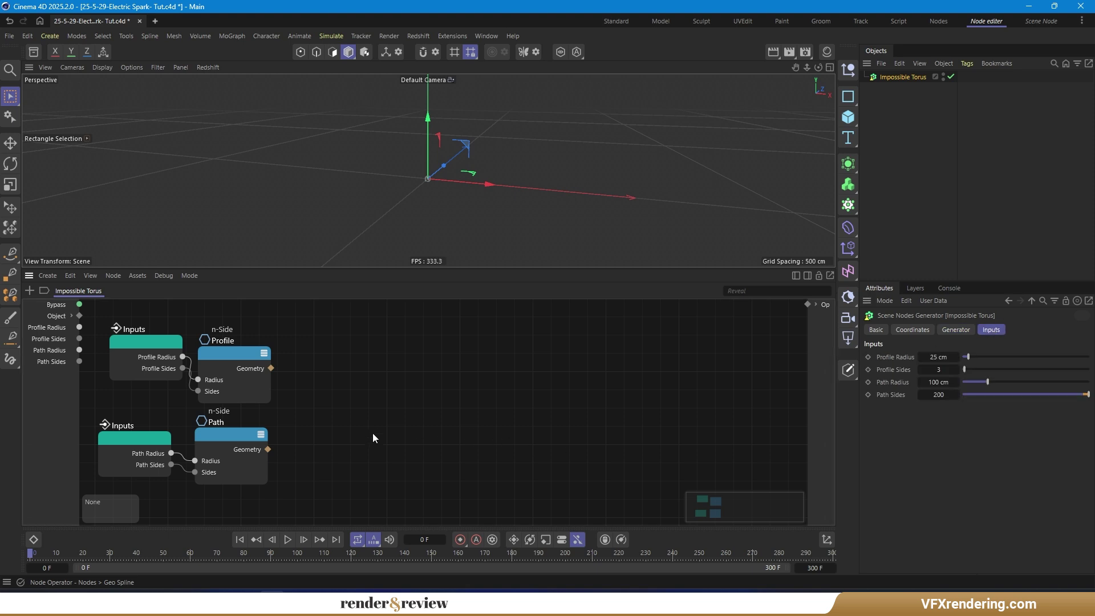
Step: Add a Sweep Line node to the graph, beyond the outputs of the Profile and Path nodes
key(shift+c)
text(sw)
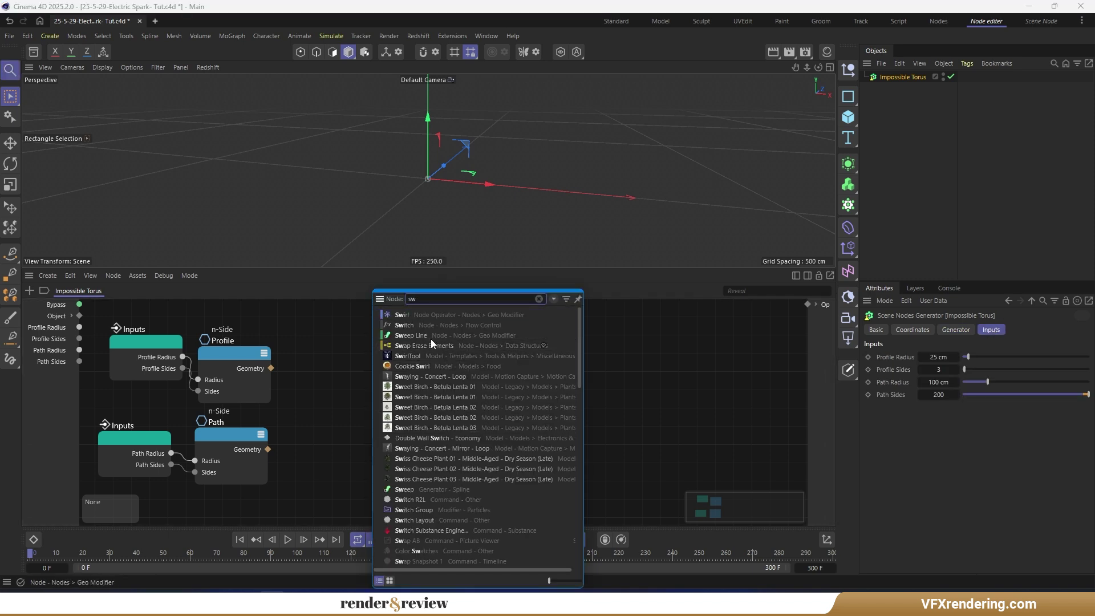
double_click(429, 334)
drag(375, 441, 396, 382)
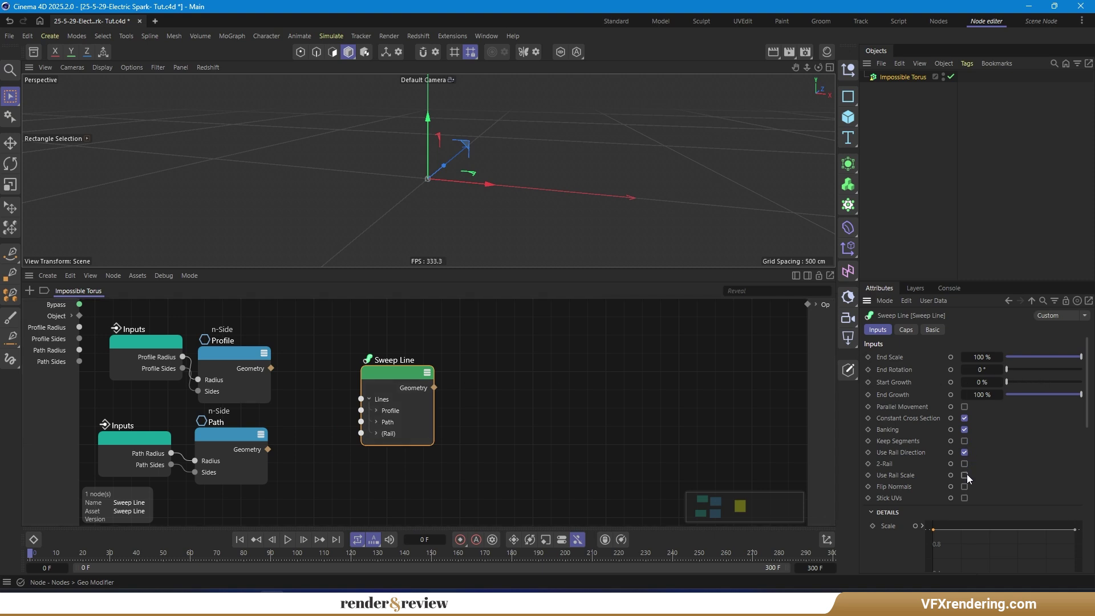
Step: Make the Sweep Line's Rotation curve rise linearly, with its start point at Y 0 and its end point at Y 1
click(909, 332)
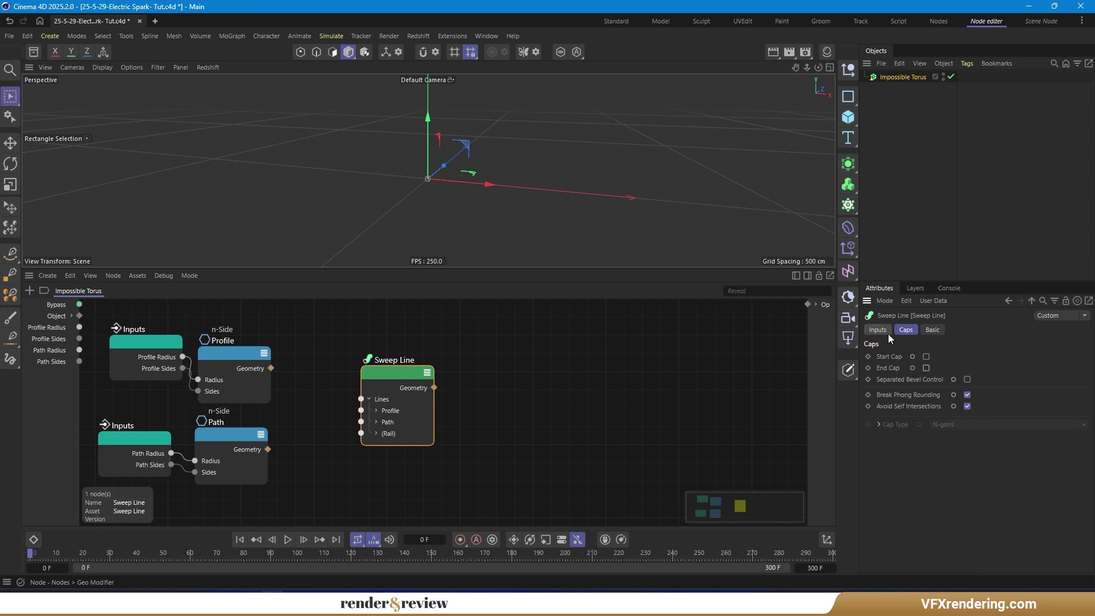
click(881, 330)
scroll(895, 447, down, 10)
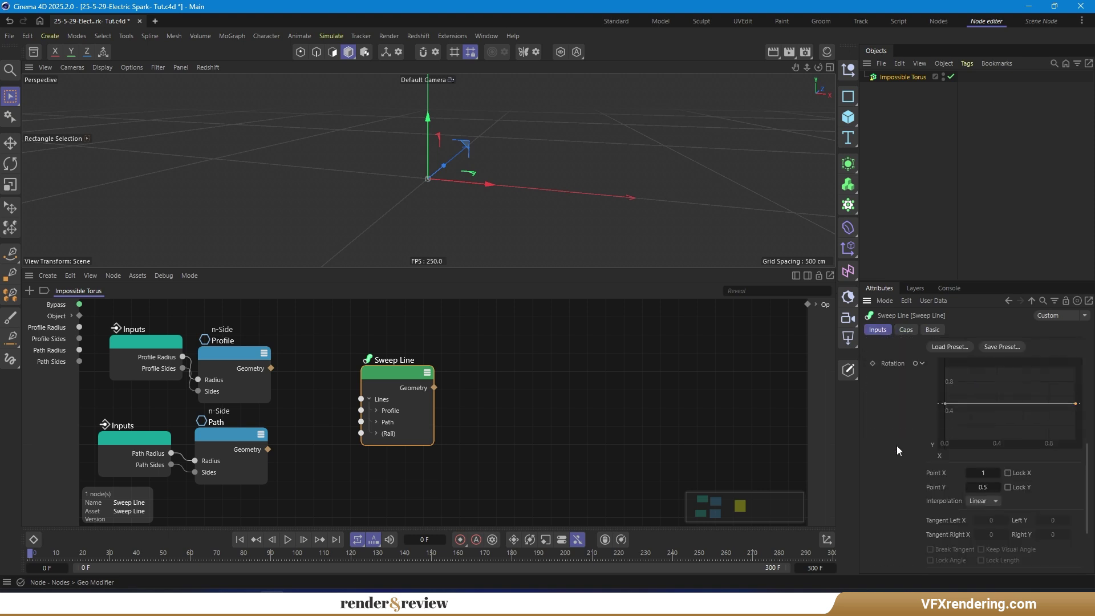
click(921, 432)
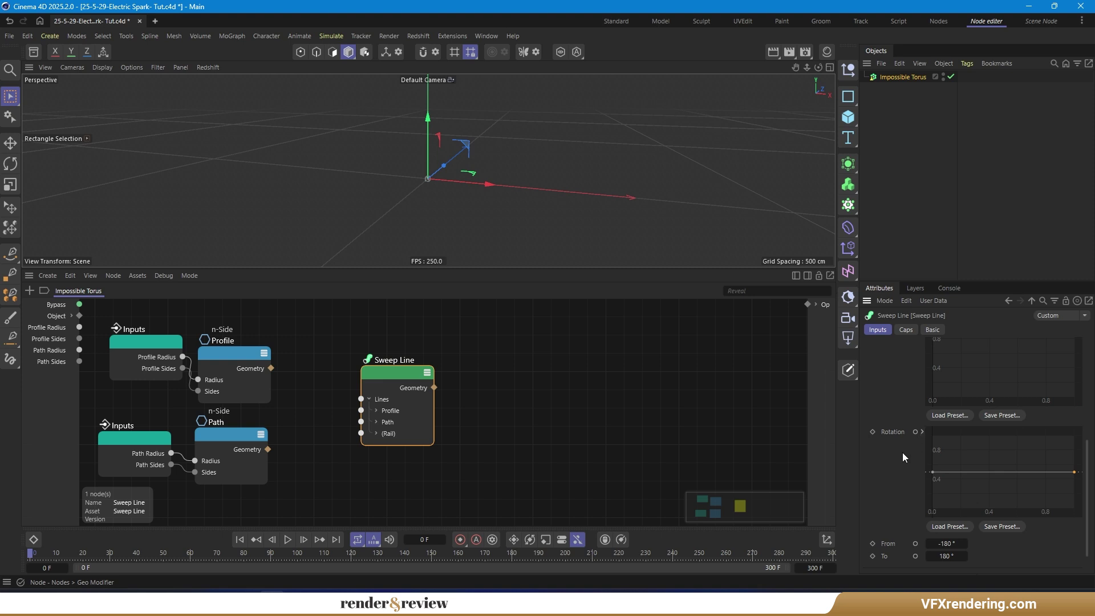
click(921, 432)
scroll(913, 453, down, 1)
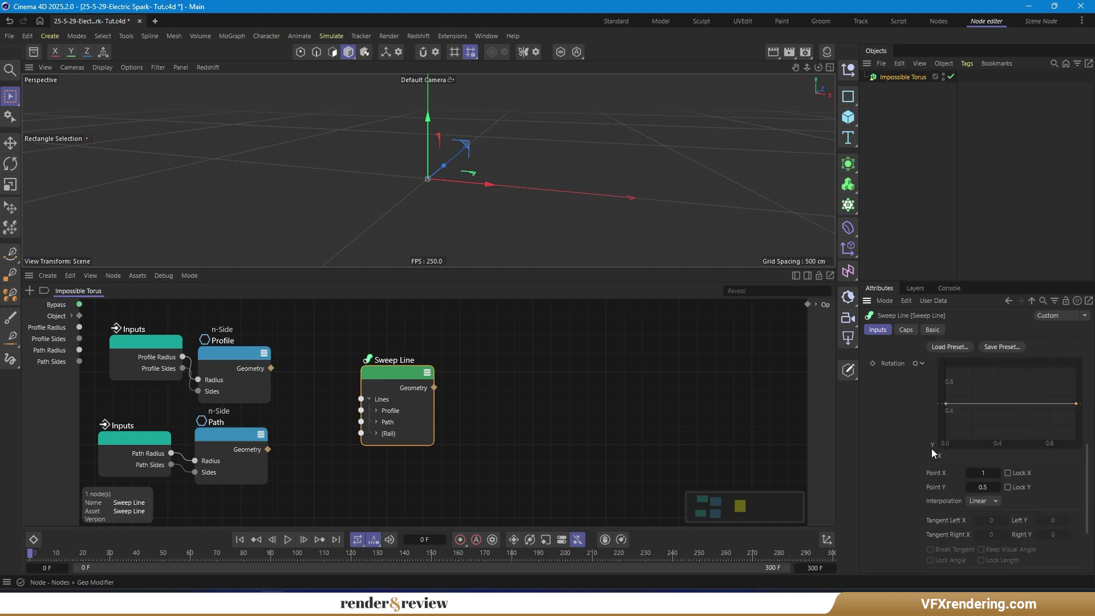
click(946, 403)
click(987, 487)
key(Return)
click(1076, 404)
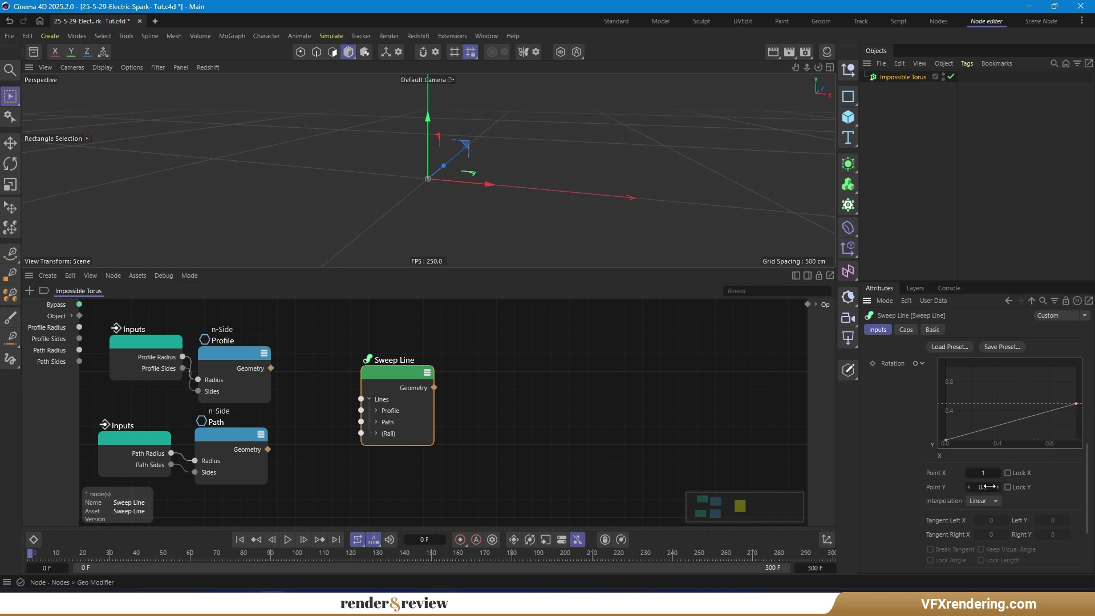
drag(982, 487, 985, 487)
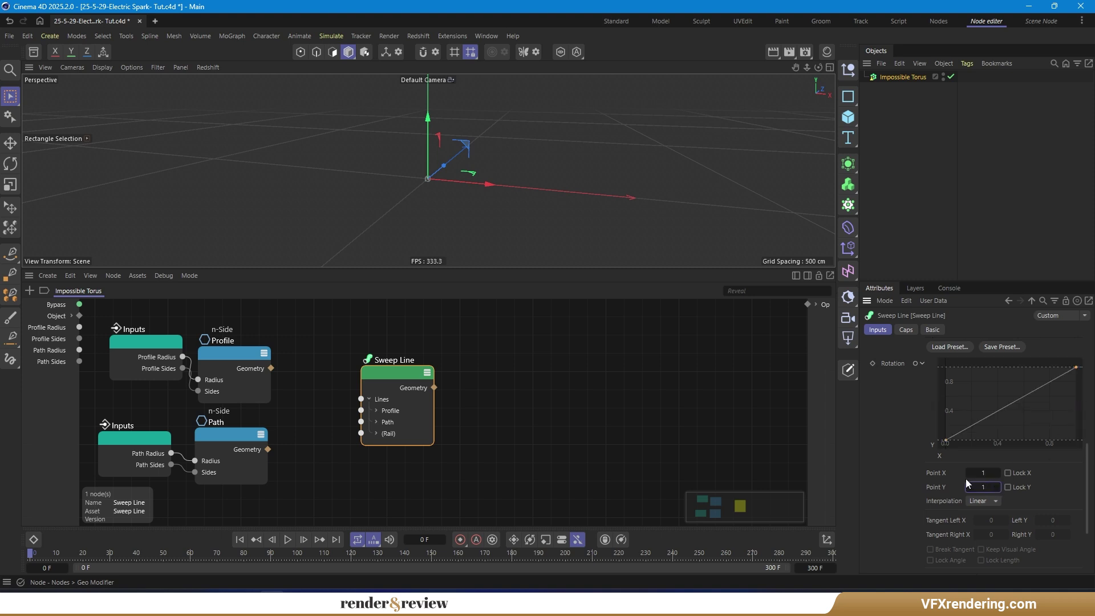
Step: Expose the Sweep Line's rotation From and To parameters as input ports on the node
scroll(894, 457, down, 3)
click(915, 512)
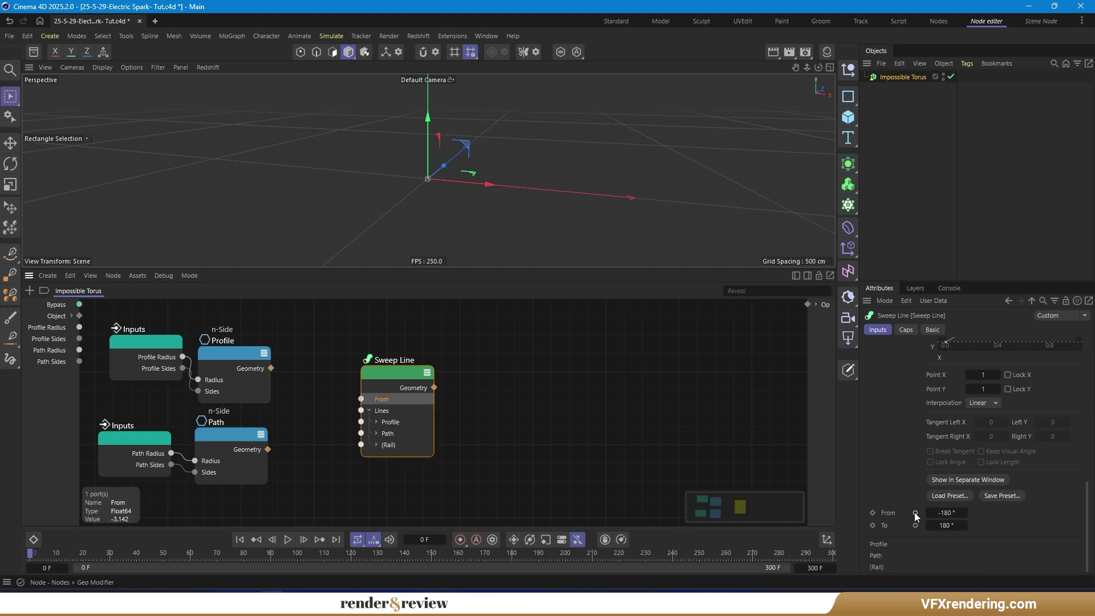
click(915, 525)
drag(376, 435, 381, 406)
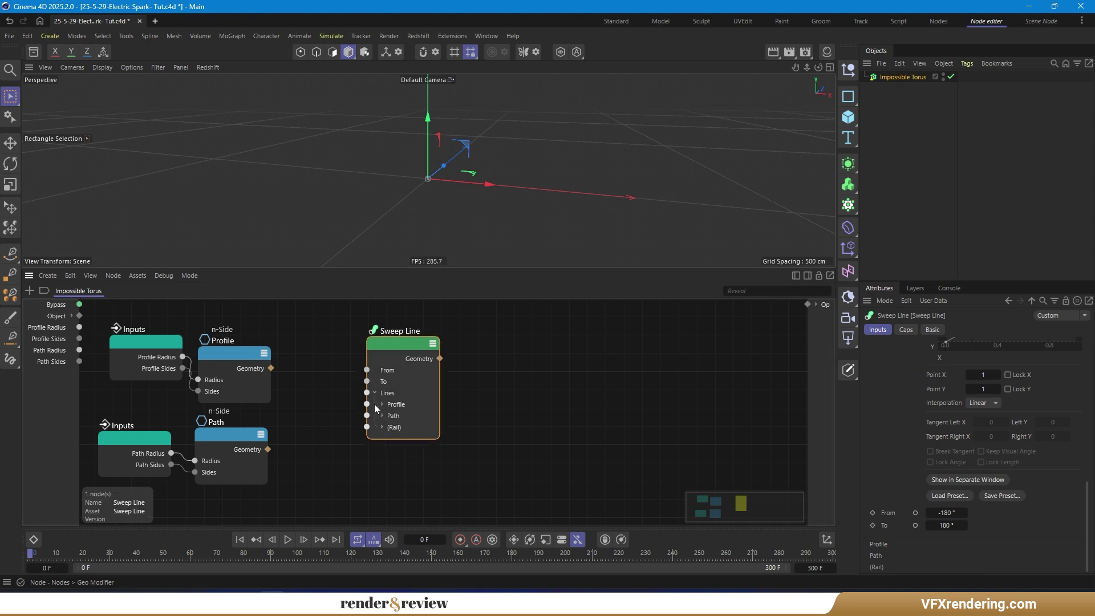
Step: Connect the Profile node to the Sweep Line's Profile Geometry and the Path node to its Path Geometry
click(382, 404)
drag(271, 368, 366, 416)
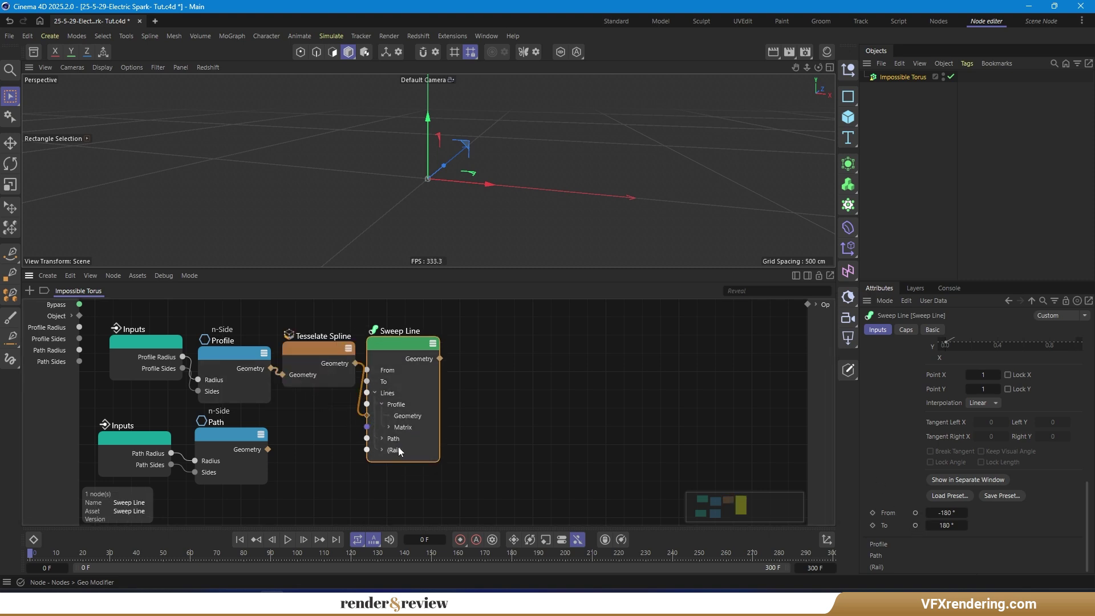
click(381, 439)
drag(404, 347, 441, 348)
drag(348, 451, 403, 450)
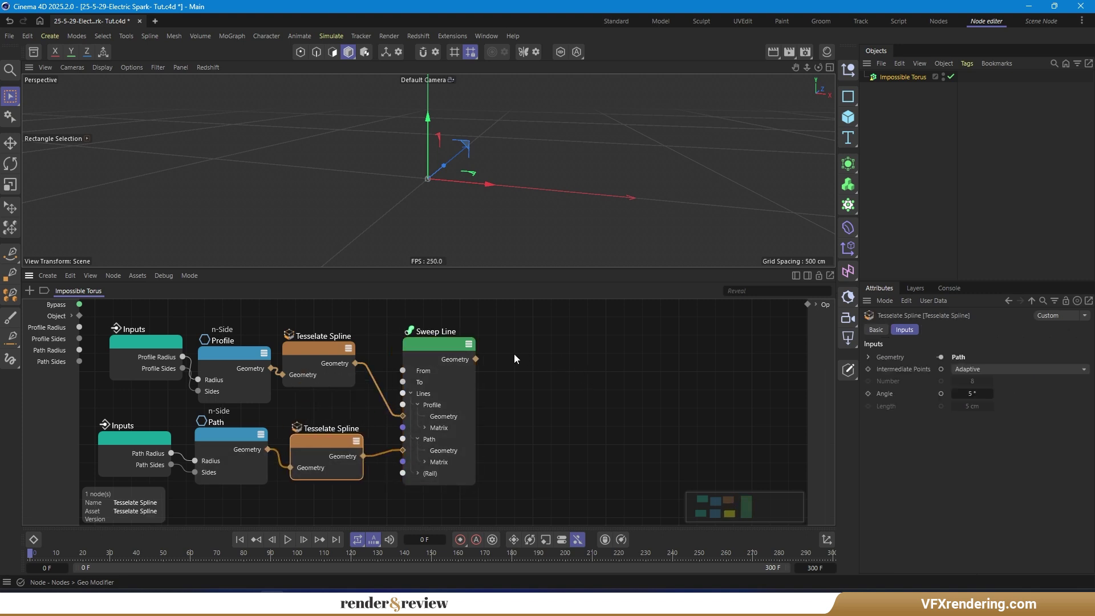
Step: Feed the Sweep Line's geometry into the group's Op output and display the torus shaded with its mesh lines
drag(564, 354, 808, 304)
drag(410, 340, 446, 345)
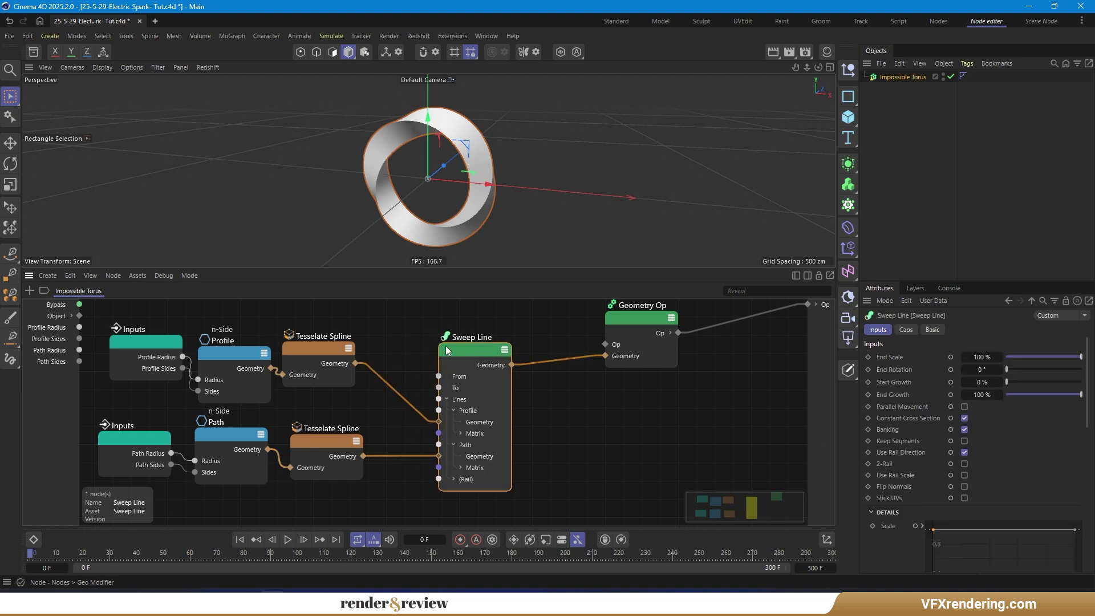
alt+drag(427, 200, 453, 185)
key(n)
key(b)
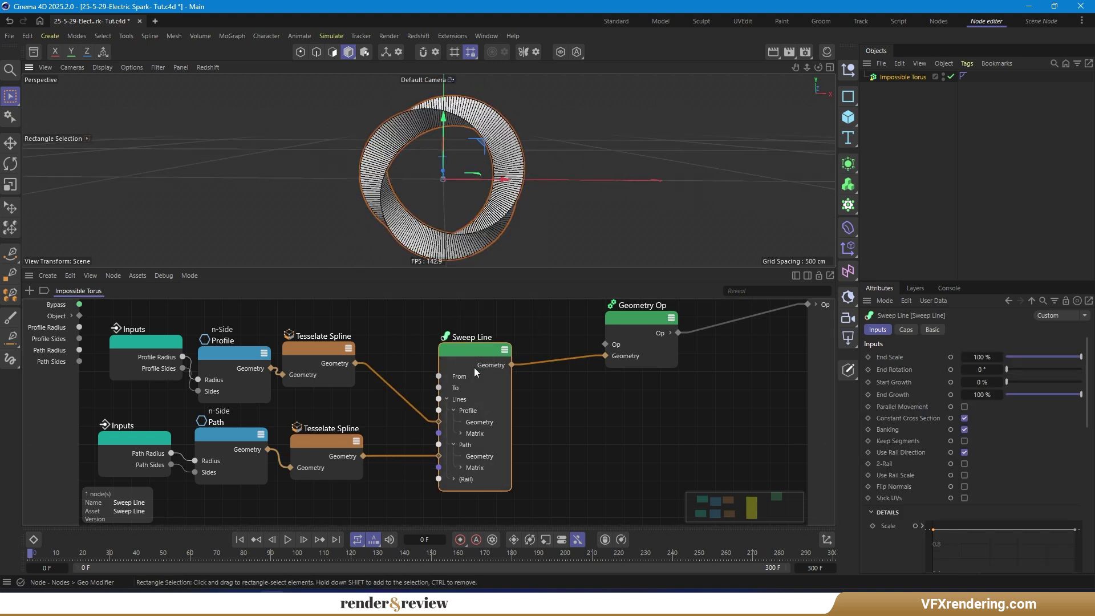
Step: Publish the Sweep Line's From port as a group input and place it in the graph as a floating From node
drag(474, 366, 462, 362)
drag(645, 355, 724, 362)
drag(445, 354, 421, 342)
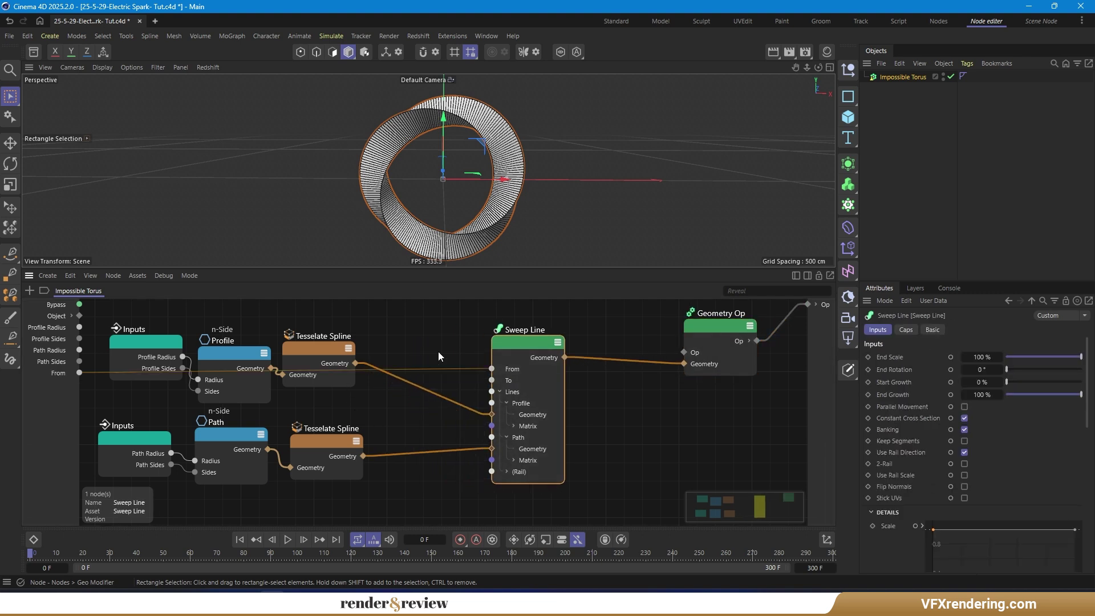
drag(59, 375, 135, 360)
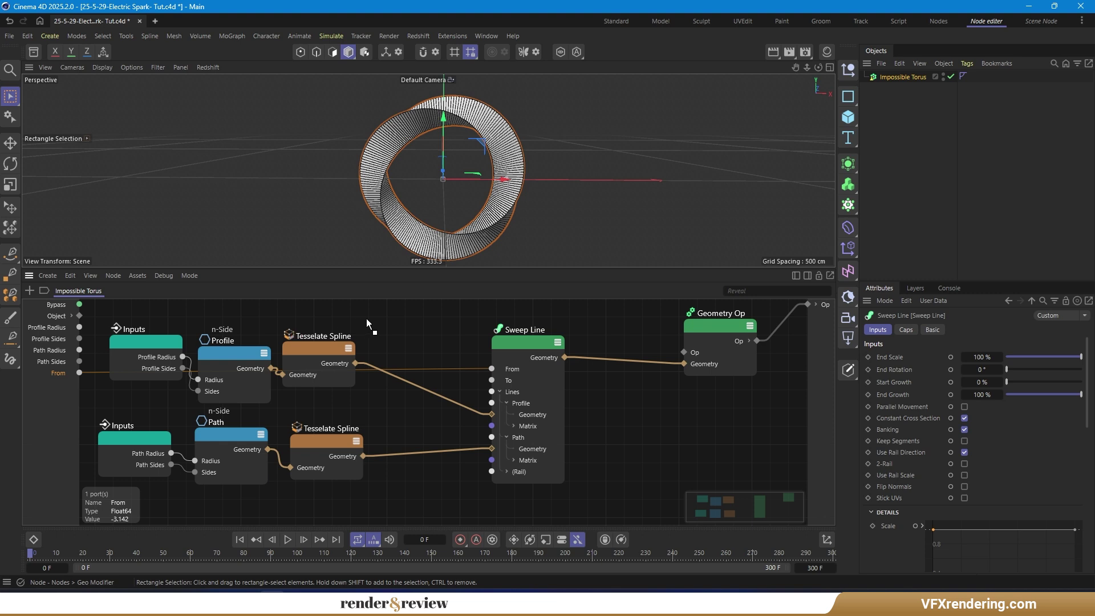
drag(366, 319, 366, 320)
Step: Move the Sweep Line further from the spline nodes and place the From node clear above the Tesselate Spline nodes
scroll(409, 352, down, 2)
drag(503, 346, 551, 360)
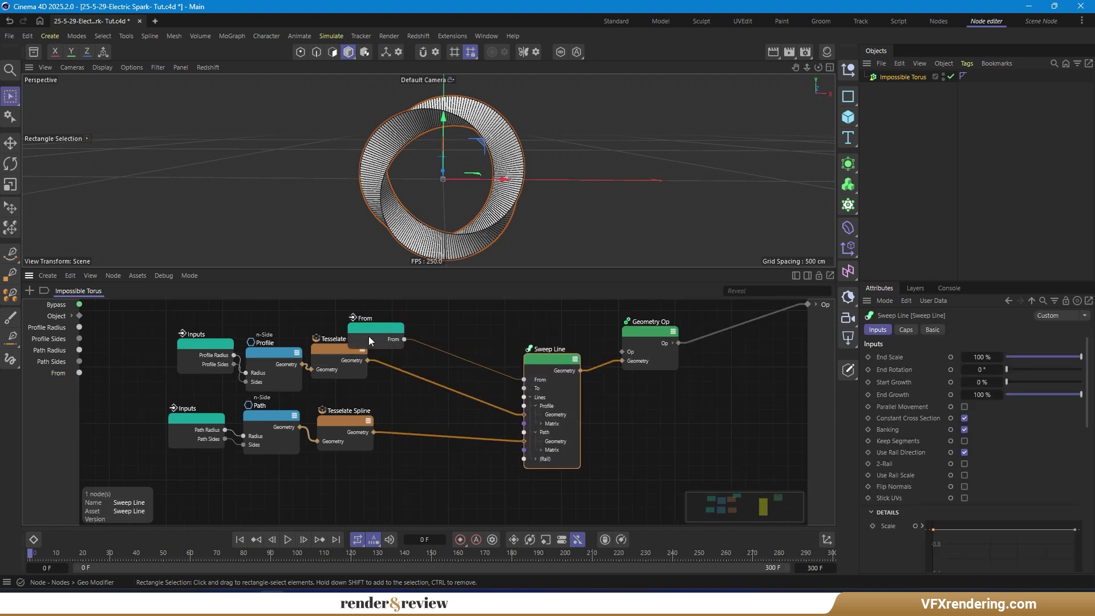
drag(368, 336, 383, 321)
middle_drag(419, 352, 398, 429)
drag(367, 389, 377, 344)
Step: Add an Arithmetic node between From and Sweep Line, and connect From to its Input 1
click(463, 387)
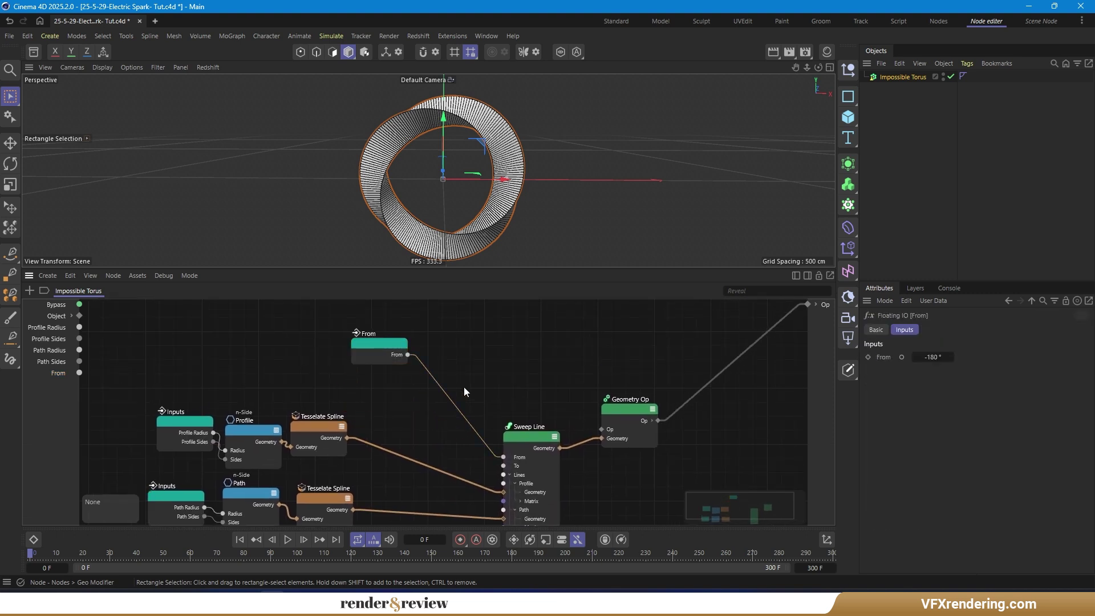
double_click(464, 382)
text(ari)
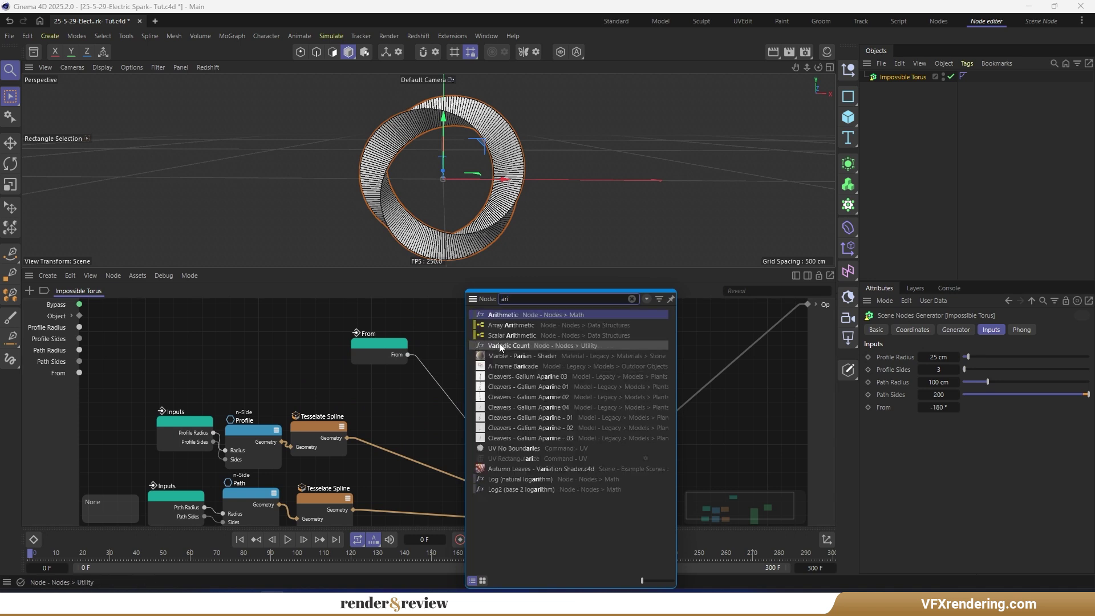
key(Return)
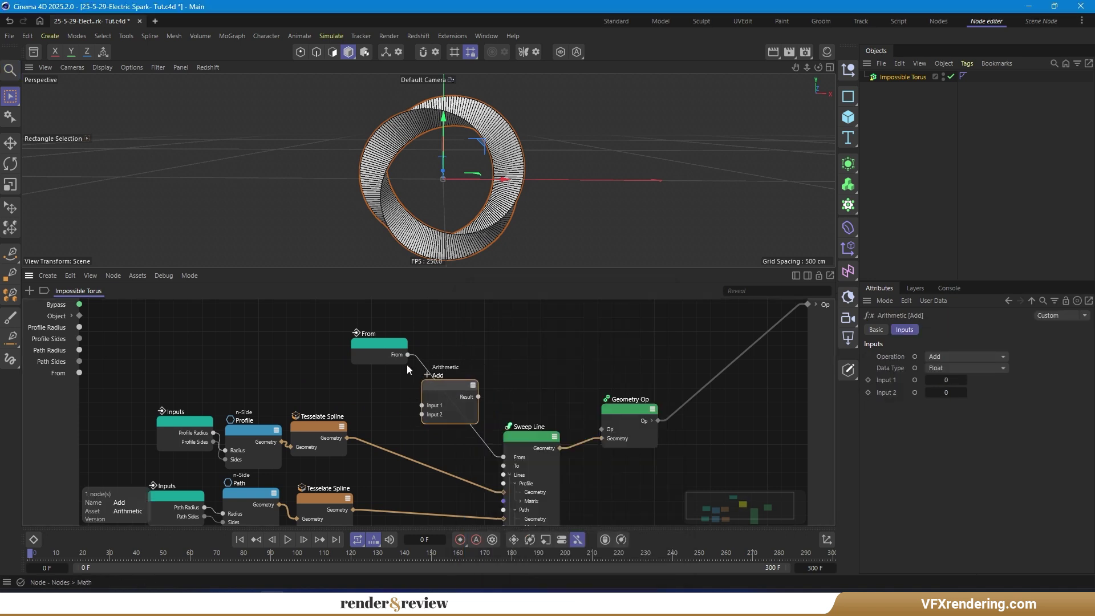
drag(410, 376, 447, 389)
Step: Set the Add node's Input 2 to pi*2 and connect its Result to the Sweep Line's To port
click(946, 392)
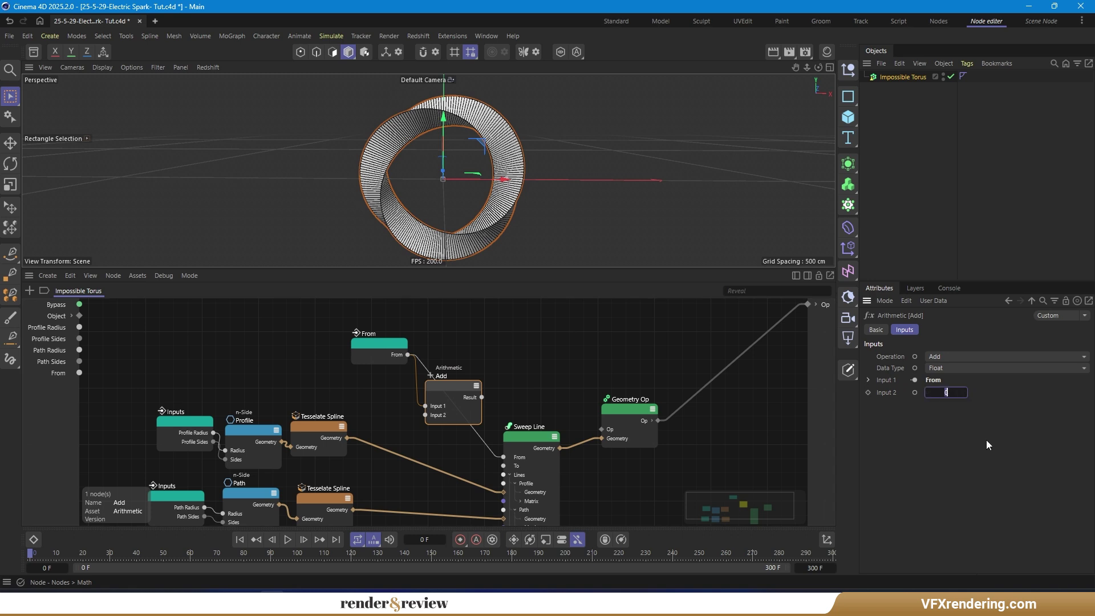
text(pi*2)
key(Return)
drag(483, 397, 503, 466)
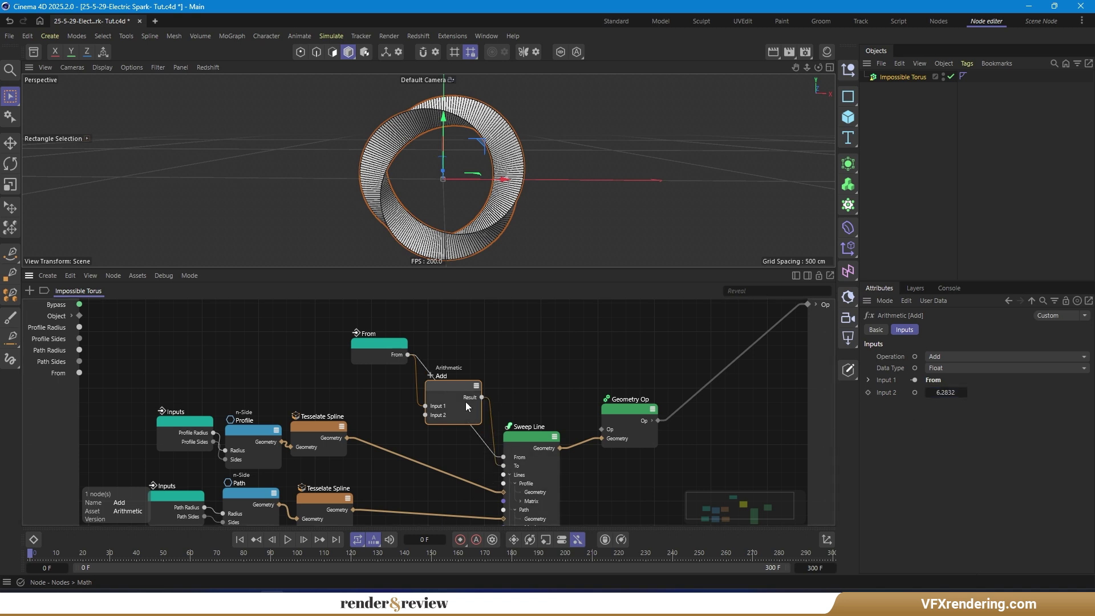
drag(459, 393, 419, 414)
drag(385, 345, 354, 341)
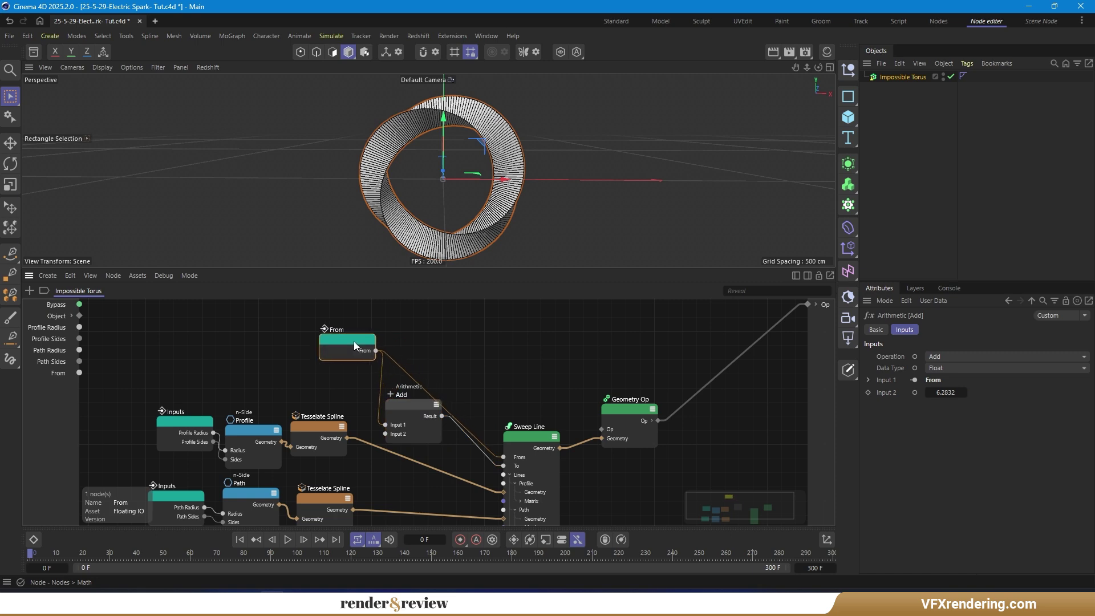
Step: Test the torus rotation by varying the Impossible Torus group's From angle, and reset From to -180°
click(912, 82)
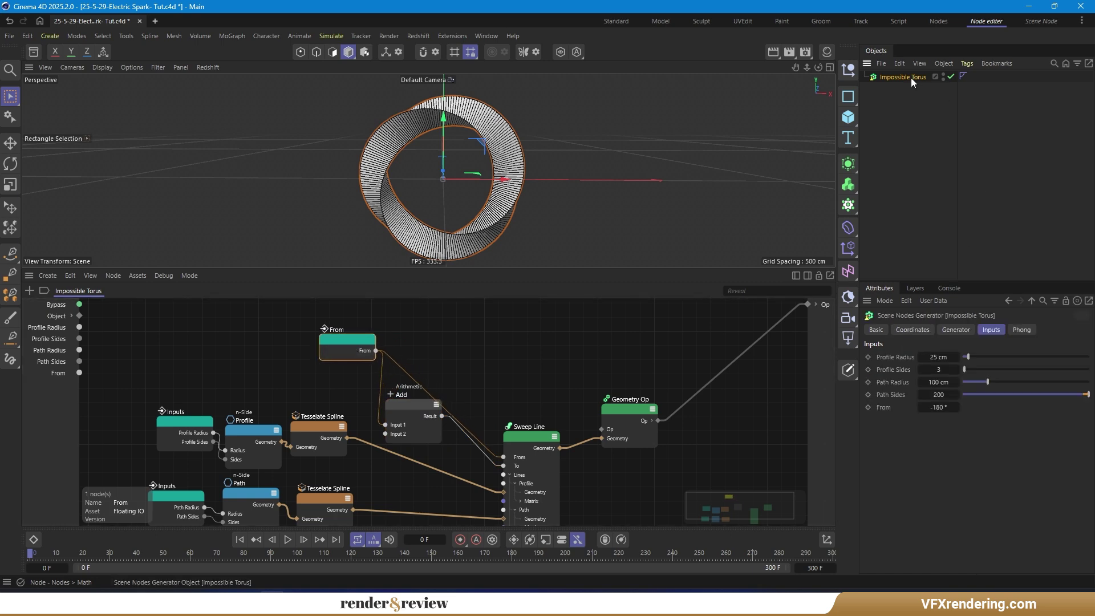
drag(940, 409, 956, 367)
click(957, 370)
drag(934, 410, 939, 365)
click(959, 371)
click(957, 370)
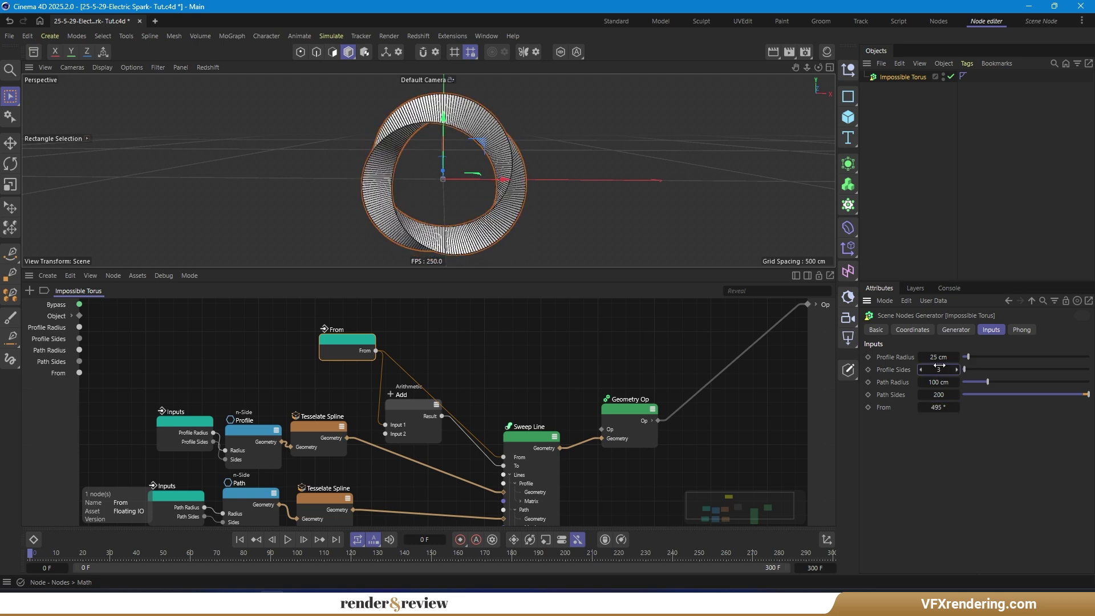
click(937, 407)
key(Return)
Step: Move the Geometry Op node well away from the Sweep Line and tidy the positions of the From and Add nodes
click(532, 379)
scroll(525, 411, down, 3)
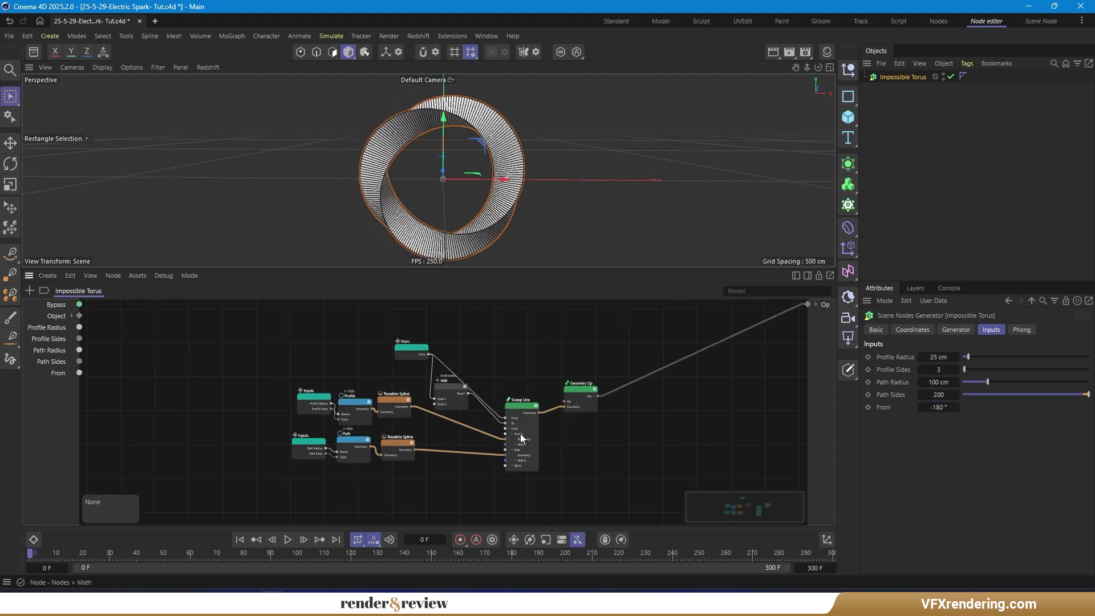
drag(559, 371, 704, 386)
drag(502, 368, 511, 330)
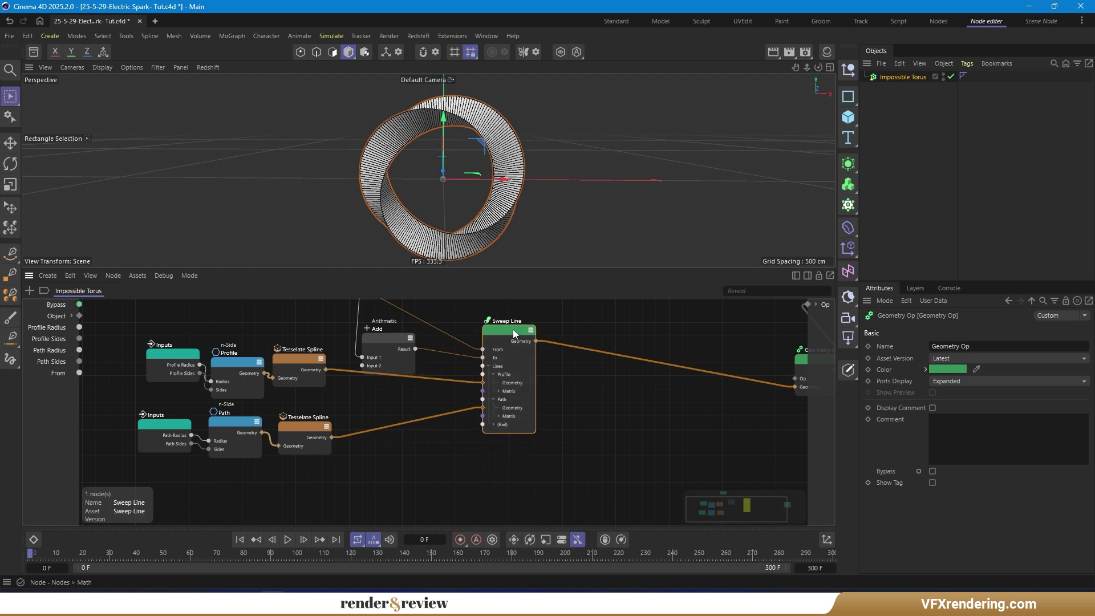
middle_drag(437, 321, 460, 415)
drag(352, 377, 339, 352)
drag(413, 434, 411, 416)
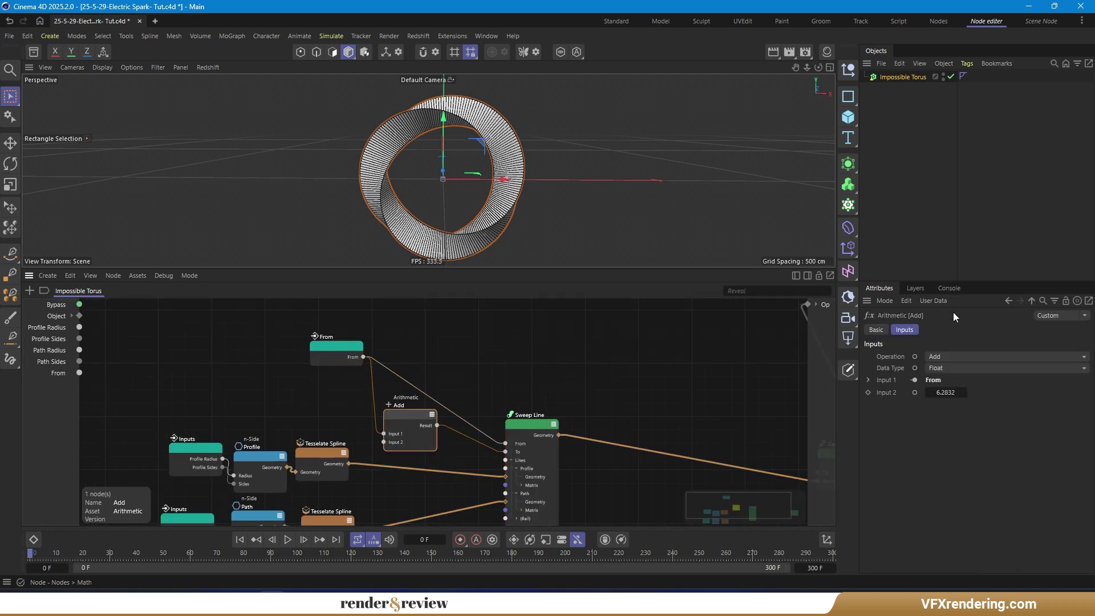
Step: Try Subtract as the Arithmetic node's operation and test it by changing the group's From angle to -45°
click(964, 357)
click(970, 384)
click(911, 77)
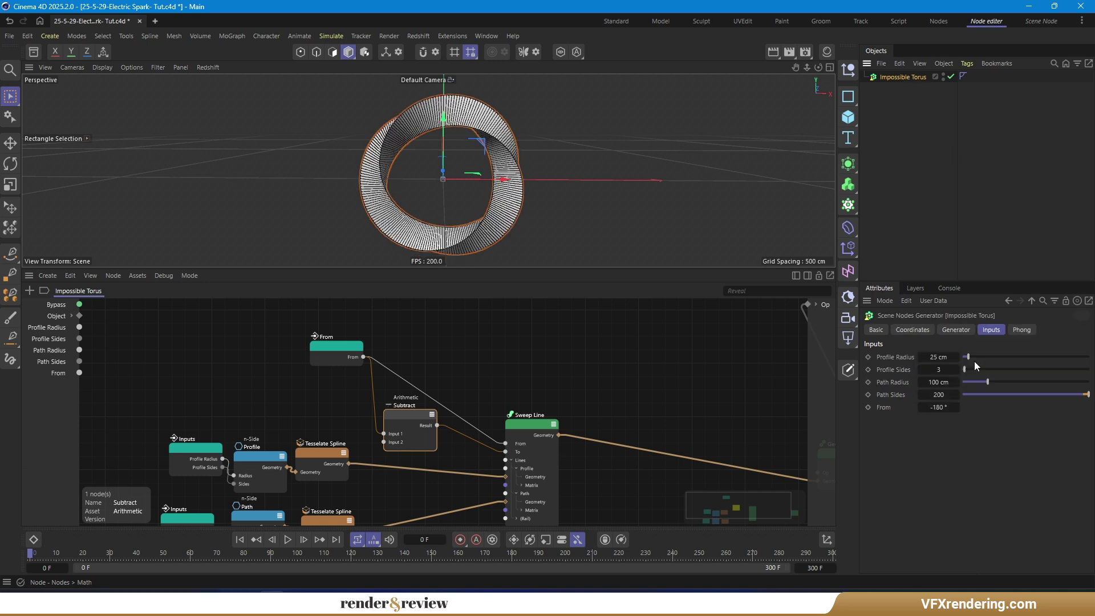
drag(935, 409, 967, 408)
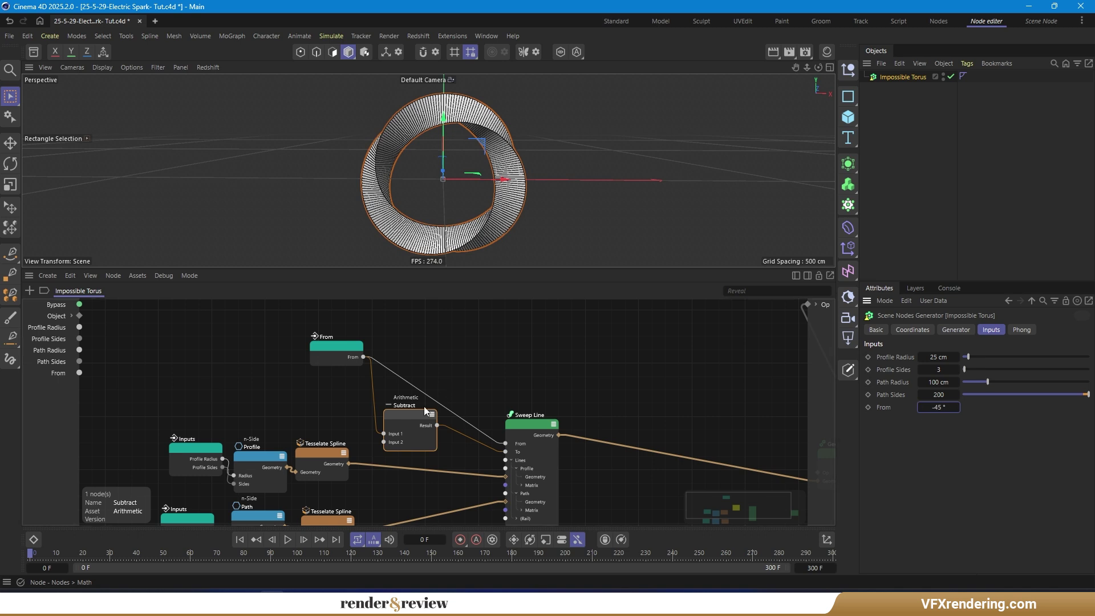
Step: Return the Arithmetic node's operation to Add and reset the group's From angle to -180°
click(409, 420)
click(968, 358)
click(963, 375)
drag(941, 405, 955, 408)
double_click(944, 407)
key(BackSpace)
key(Return)
Step: Enclose all nodes except Geometry Op in a scaffold named "Impossible Torus"
click(614, 370)
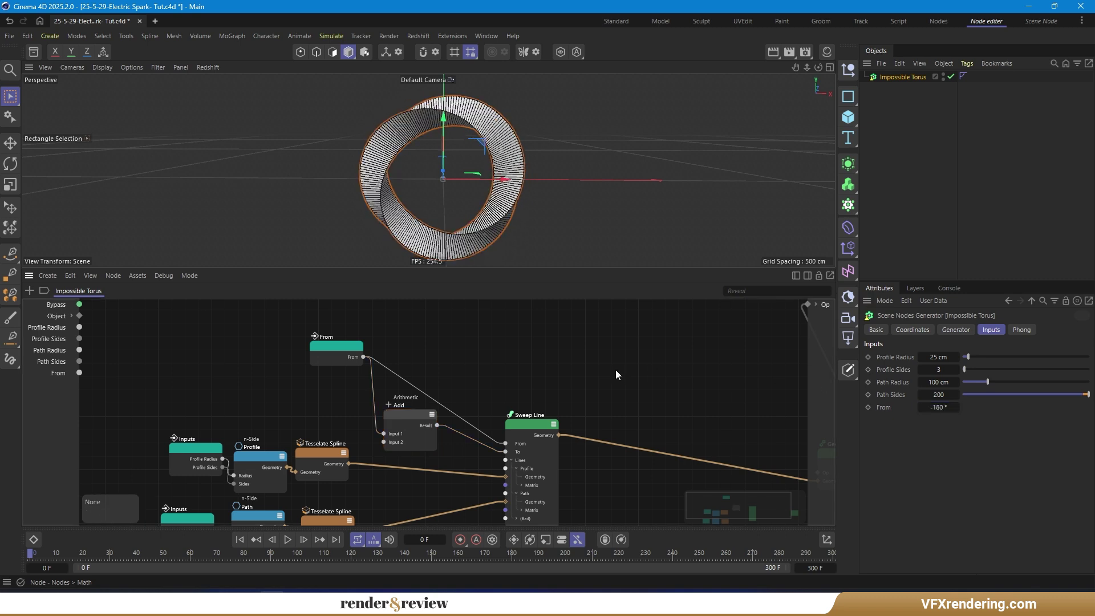
scroll(611, 371, down, 4)
drag(349, 347, 591, 470)
scroll(520, 454, up, 2)
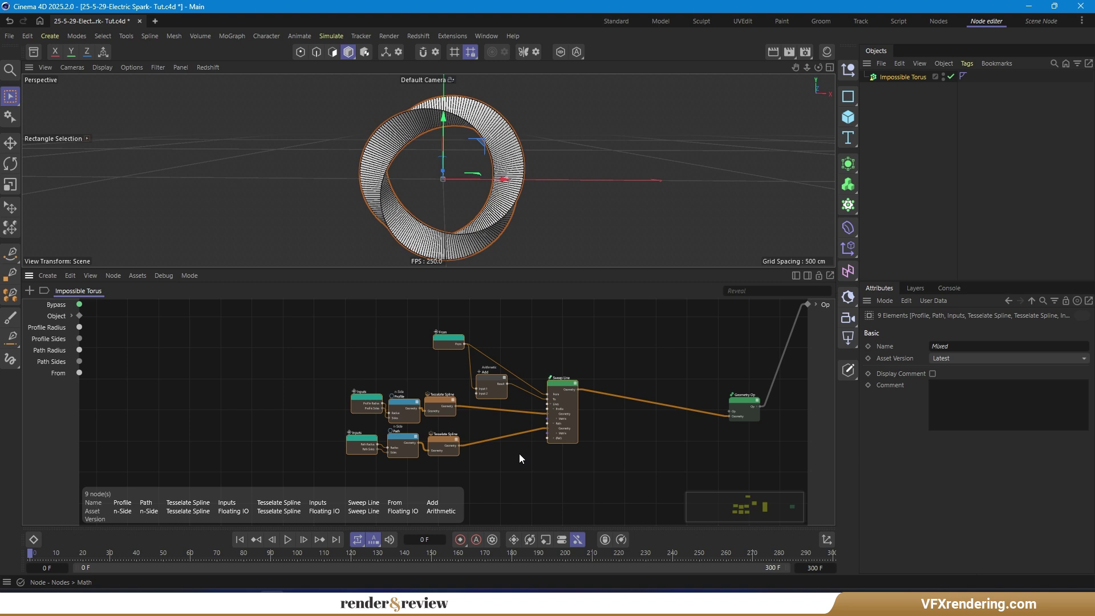
key(alt+s)
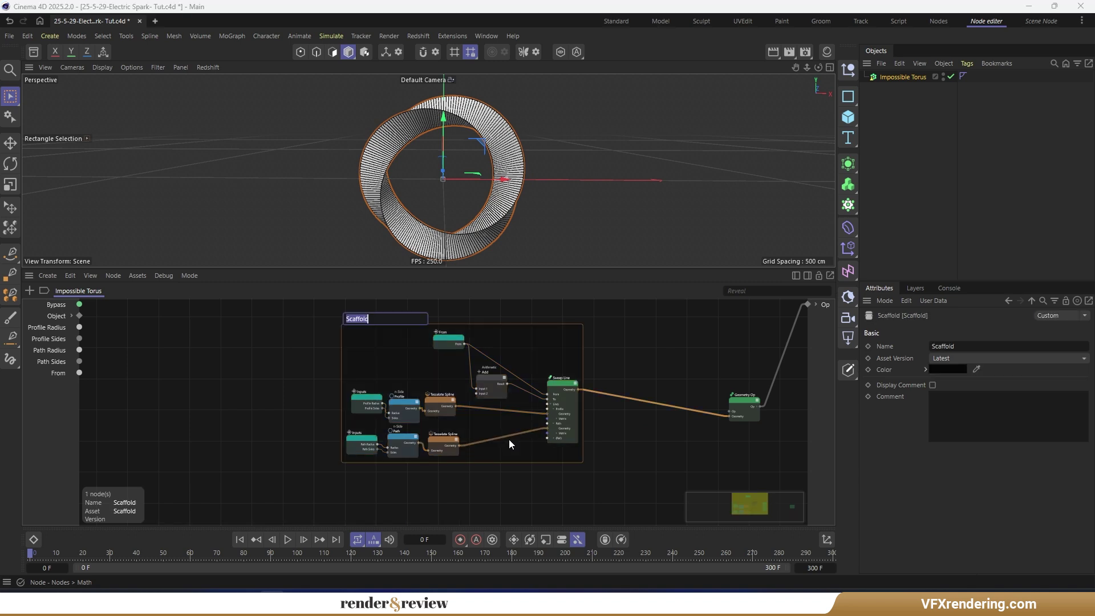
text(Impossible Torus)
key(Return)
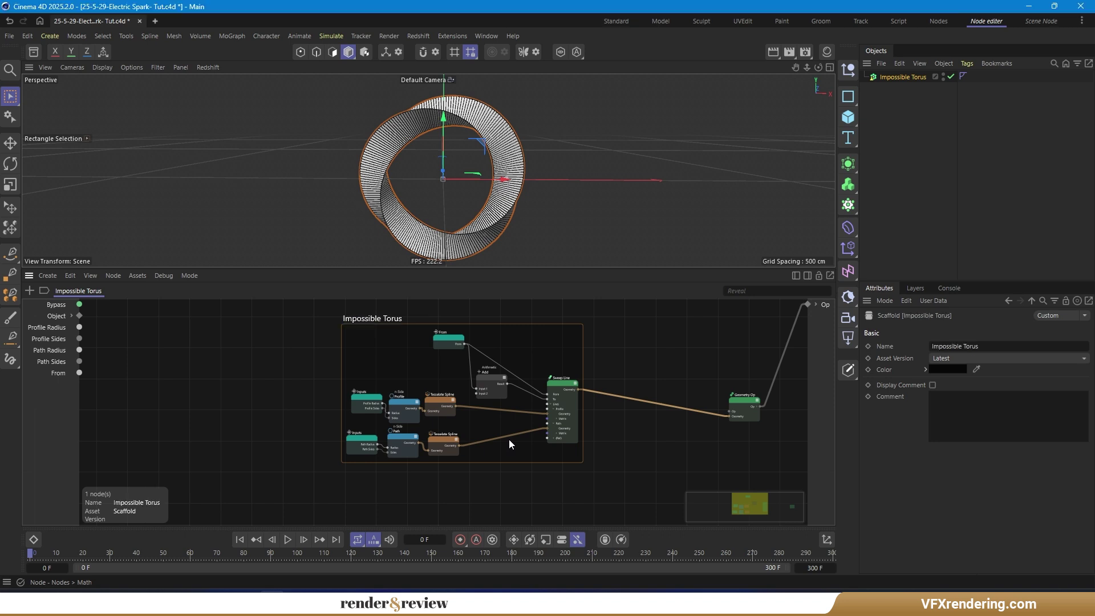
Step: Colour the Impossible Torus scaffold green, placed further from the Geometry Op node, and save the scene
right_click(386, 366)
click(552, 496)
drag(362, 369, 214, 384)
click(502, 469)
key(ctrl+s)
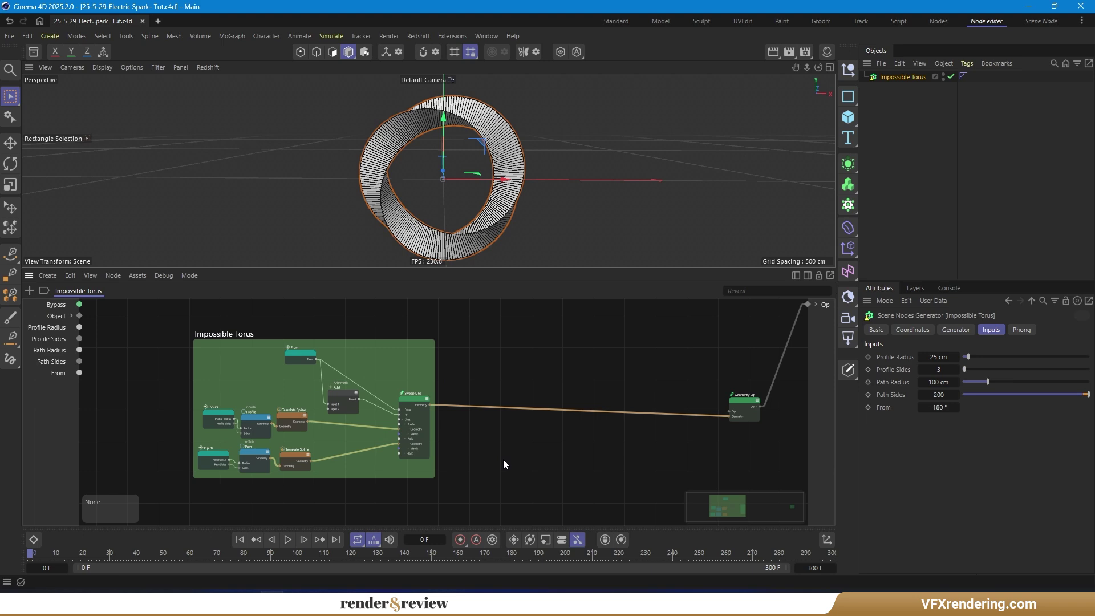
Step: Add a Noise Selection node in the empty space between the Sweep Line and Geometry Op nodes
middle_drag(588, 491, 516, 455)
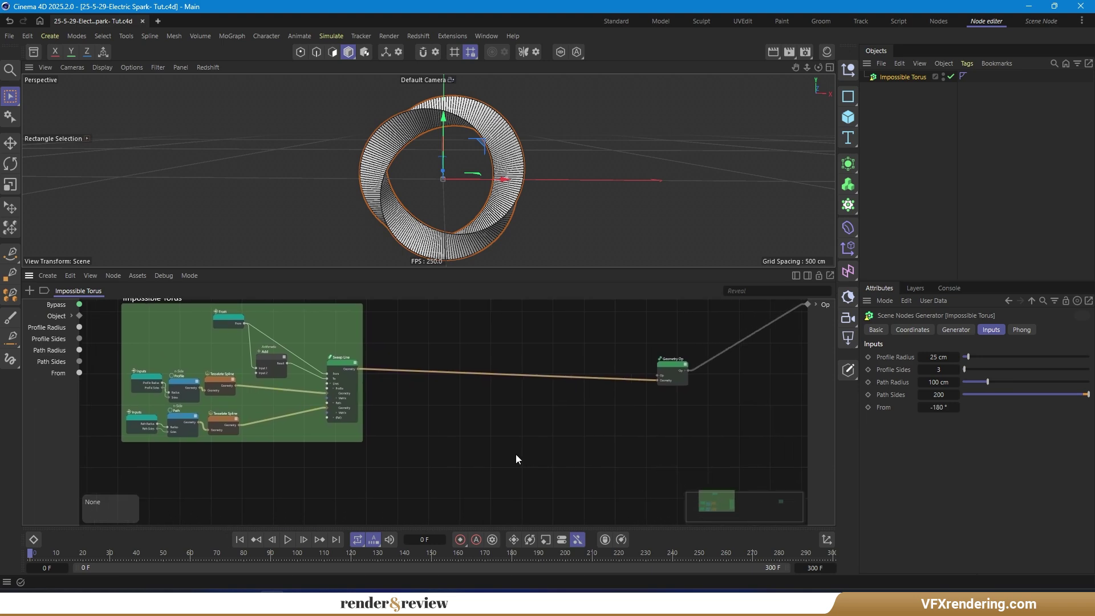
click(667, 368)
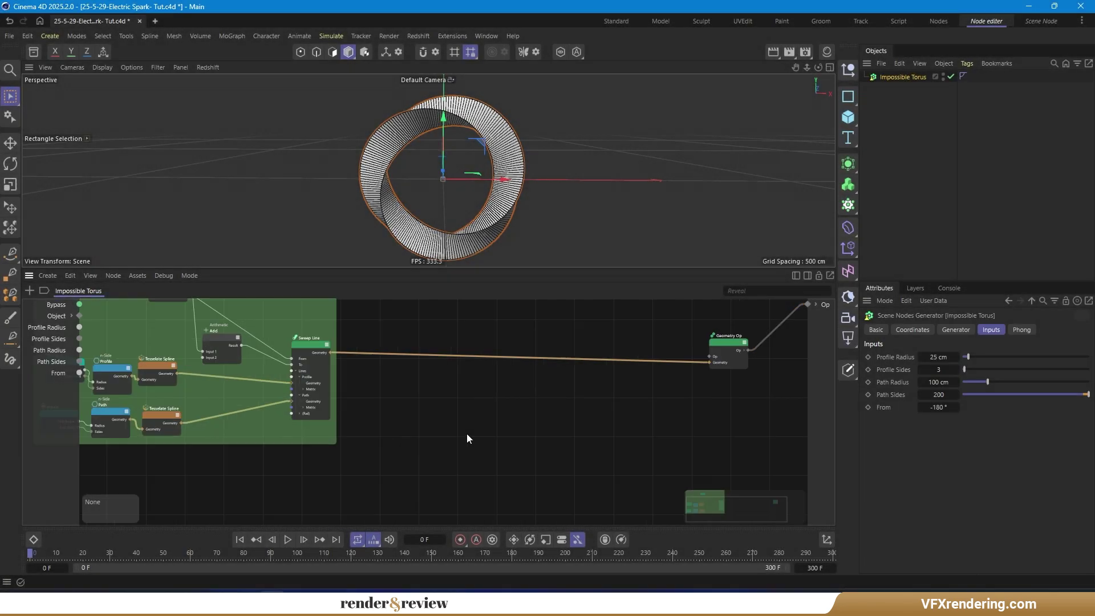
middle_drag(467, 435, 317, 422)
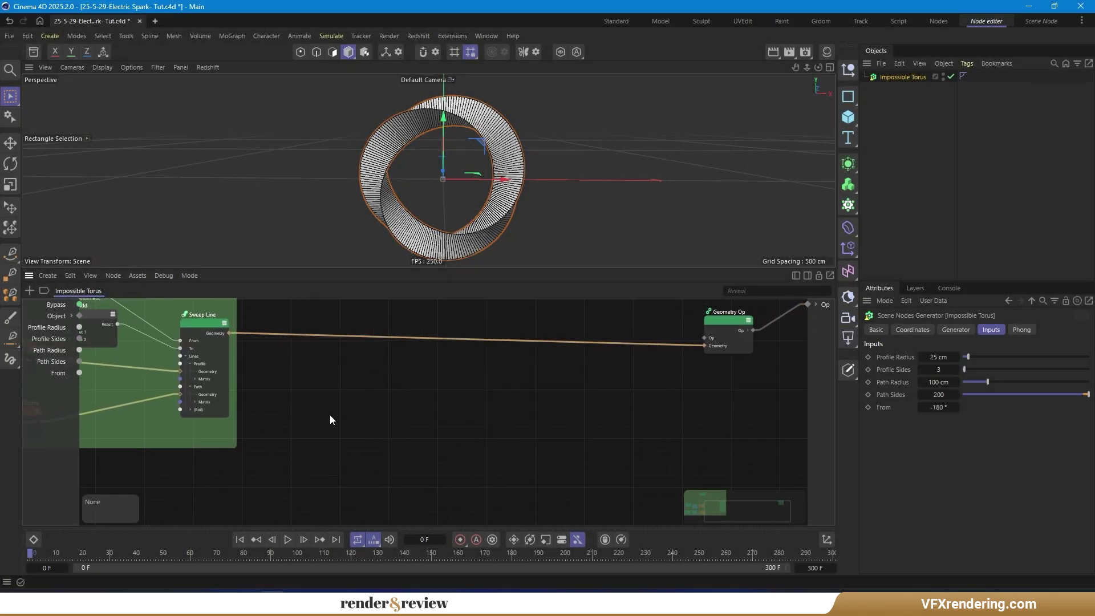
double_click(330, 420)
text(noise)
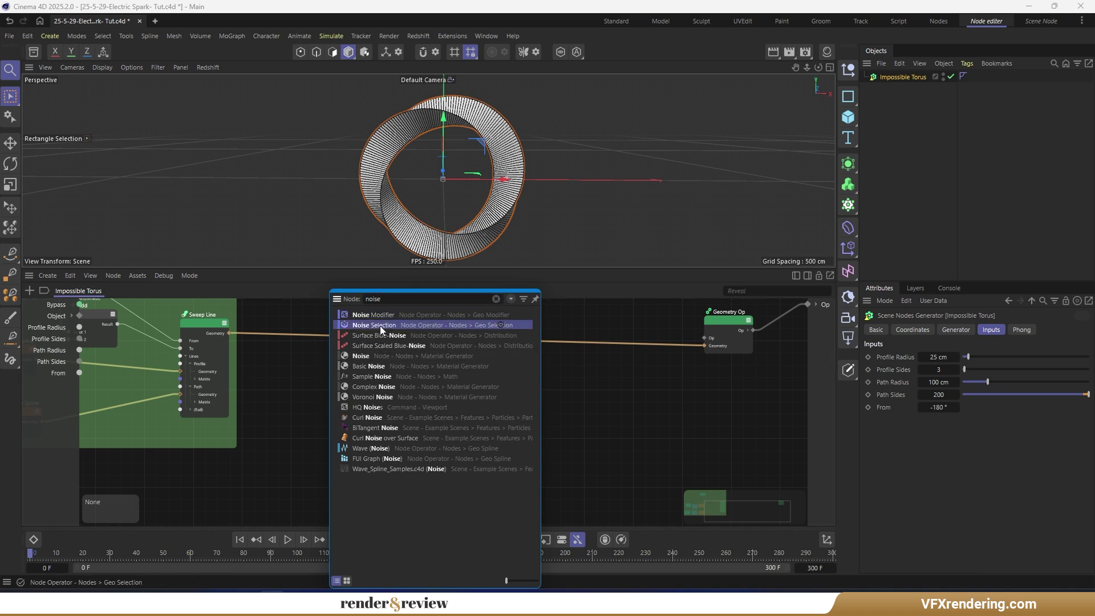
click(377, 325)
drag(320, 422, 372, 402)
Step: Expose Threshold, Noise Type, Scale and Seed as input ports on the Noise Selection node
click(929, 370)
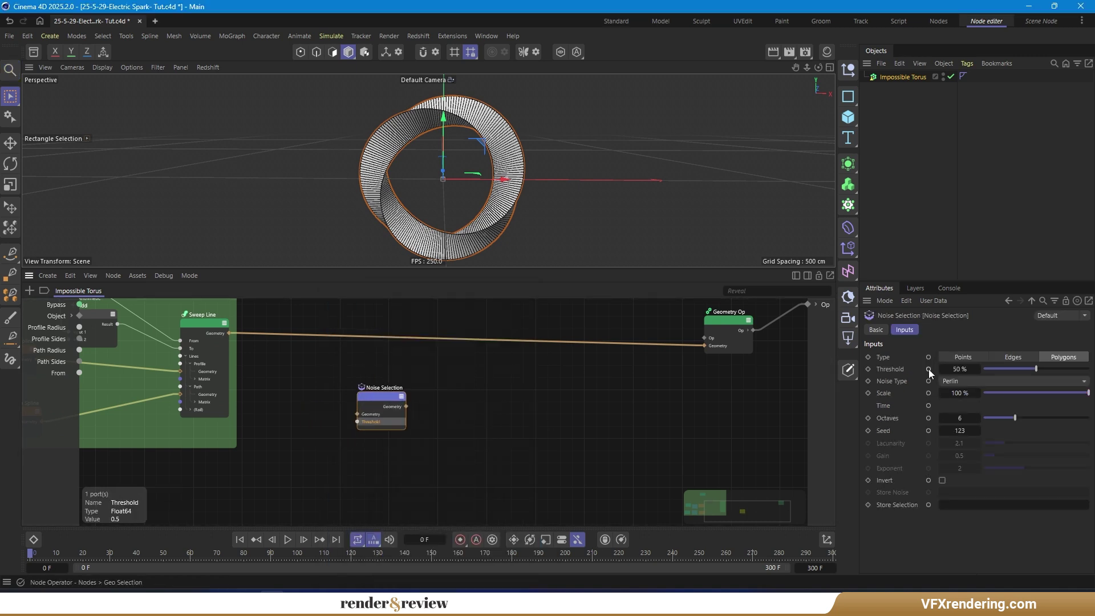
click(929, 381)
click(929, 393)
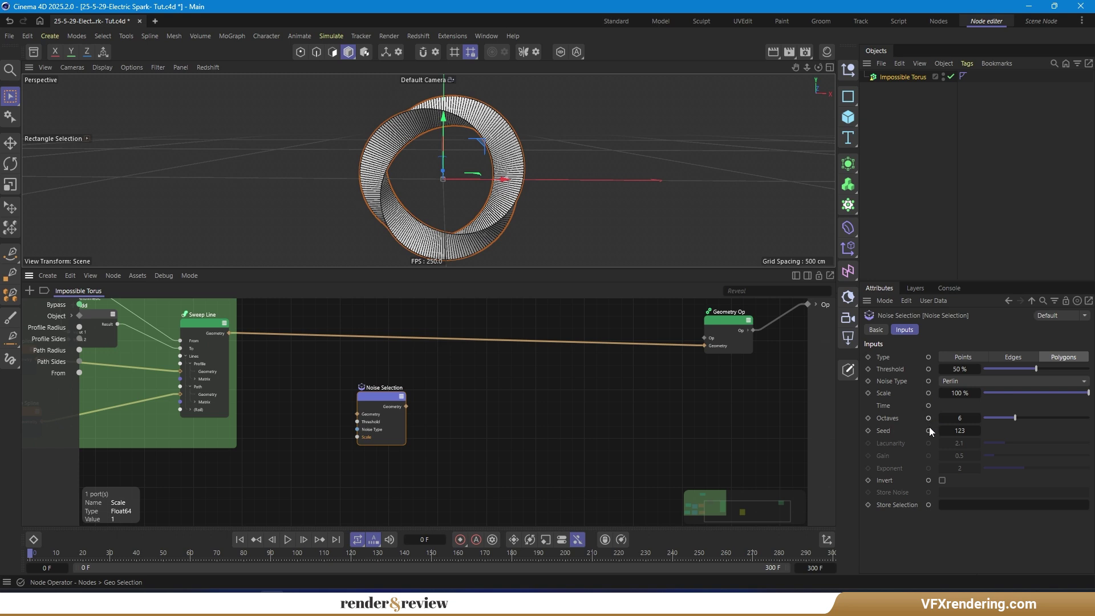
click(929, 430)
Step: Connect the Sweep Line's Geometry output to the Noise Selection node's Geometry input
scroll(363, 474, up, 3)
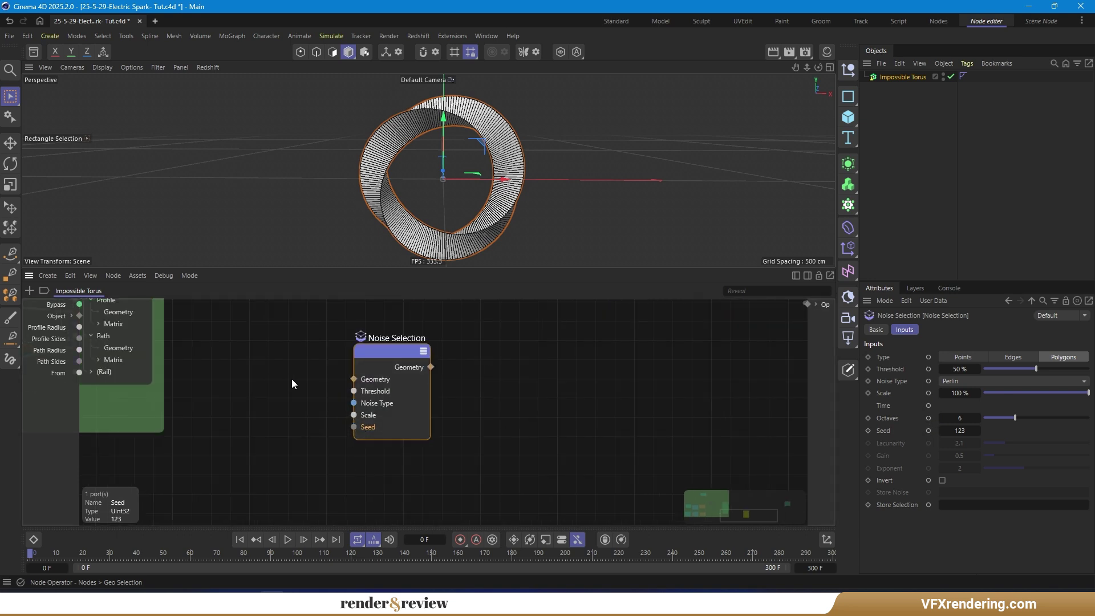
scroll(292, 383, down, 3)
drag(260, 314, 334, 389)
drag(356, 373, 371, 405)
scroll(321, 456, up, 3)
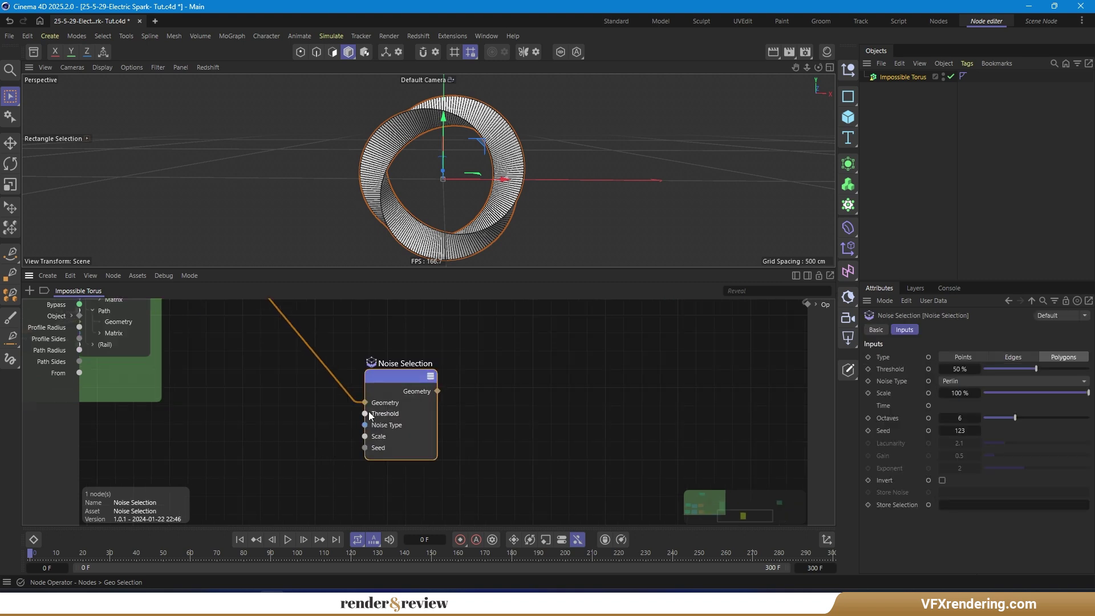
Step: Propagate the Noise Selection node's Threshold, Noise Type, Scale and Seed ports to the root inputs of the Impossible Torus
double_click(365, 413)
right_click(365, 425)
click(319, 428)
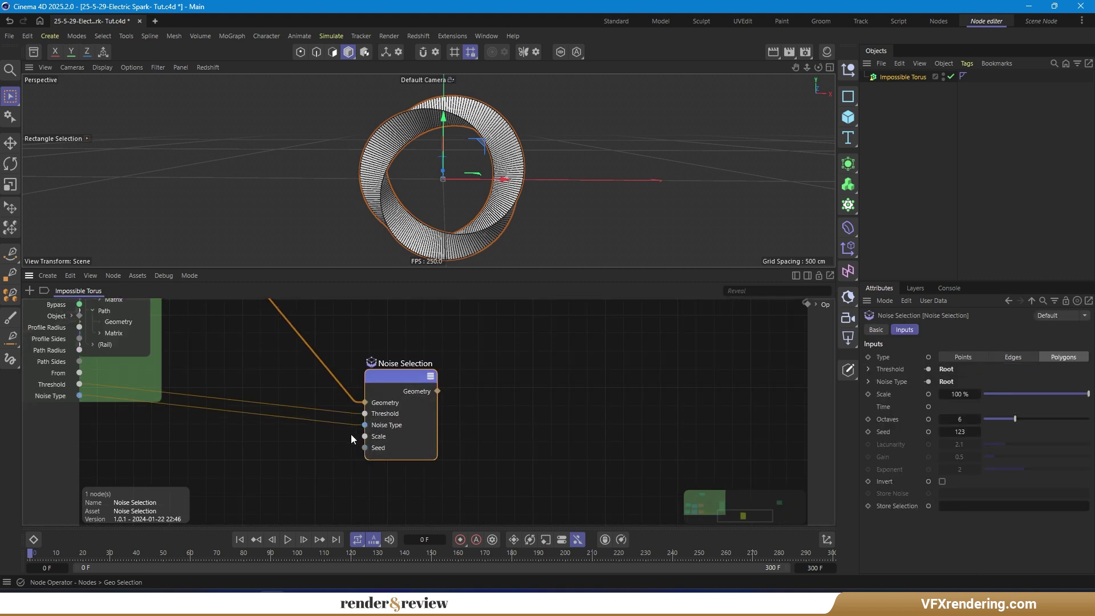
right_click(364, 437)
click(307, 442)
right_click(364, 448)
click(305, 454)
Step: Rename the root inputs to Noise Threshold, Noise Scale and Noise Seed, and place the four noise inputs as an Inputs node beside Noise Selection
double_click(41, 384)
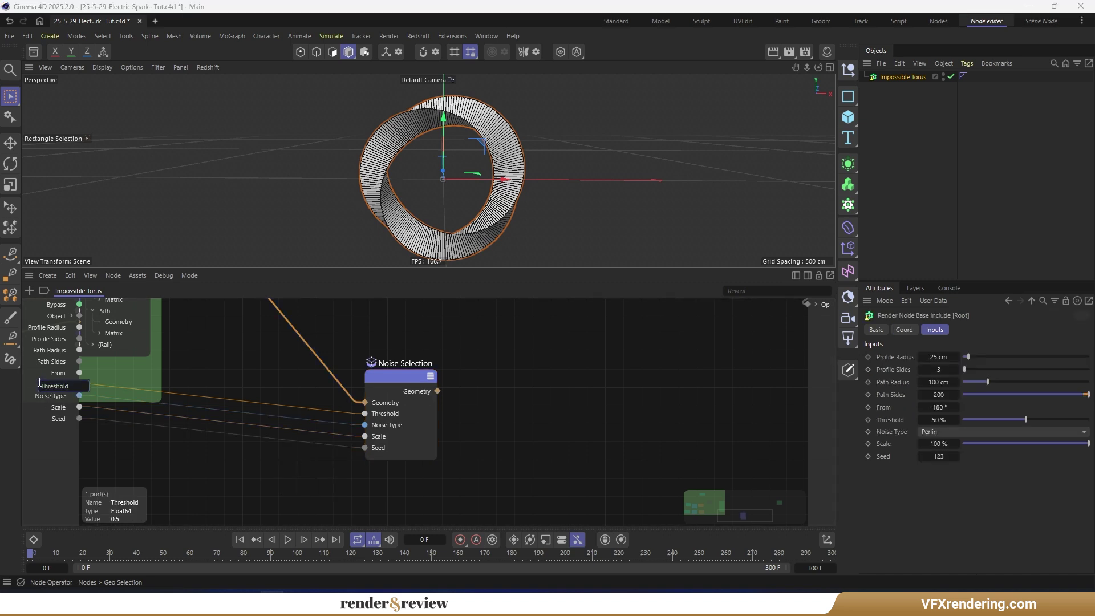
text(Noise)
key(Return)
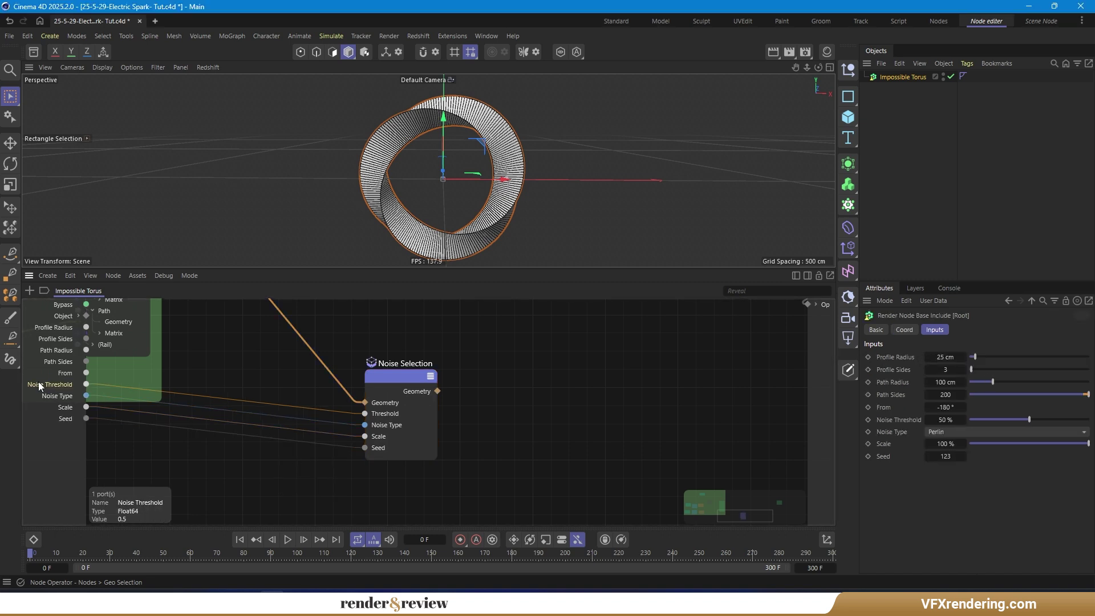
double_click(62, 408)
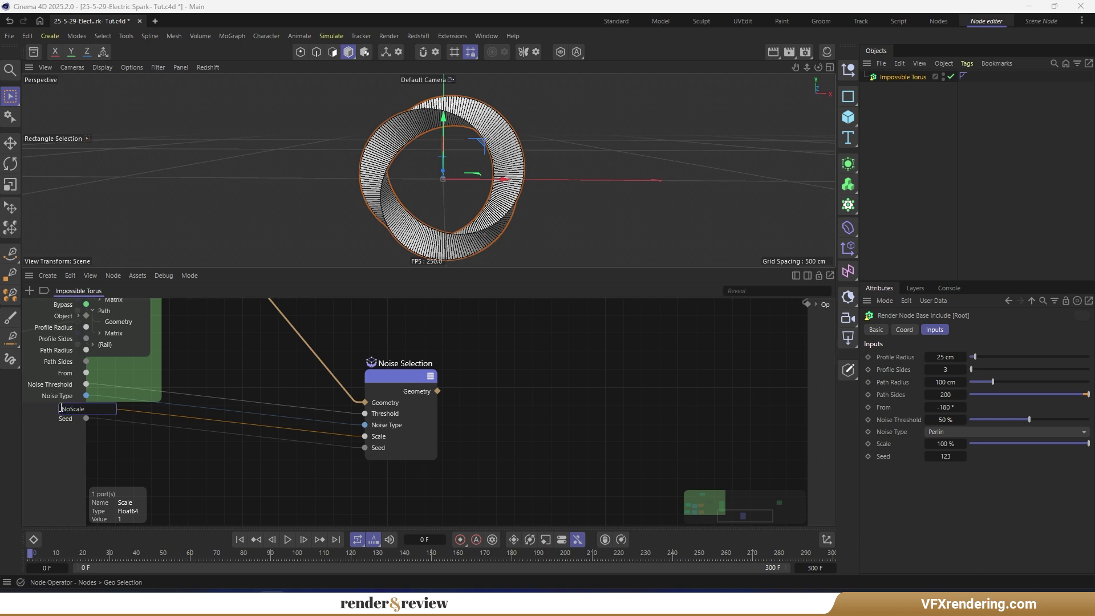
text(Noise)
key(Return)
double_click(65, 419)
text(Noise)
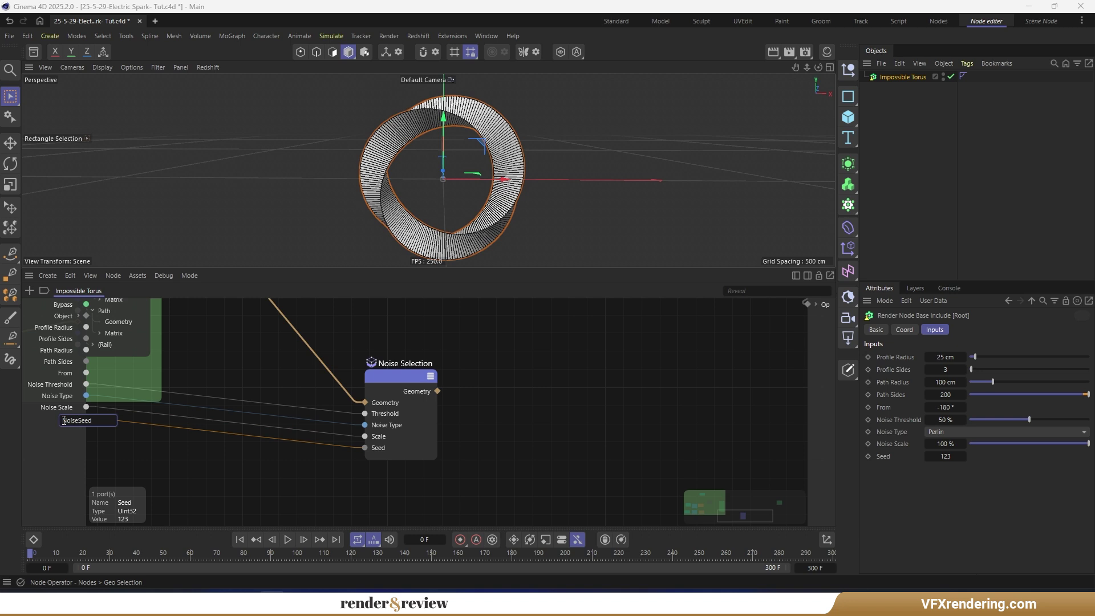
key(Return)
drag(70, 439, 54, 383)
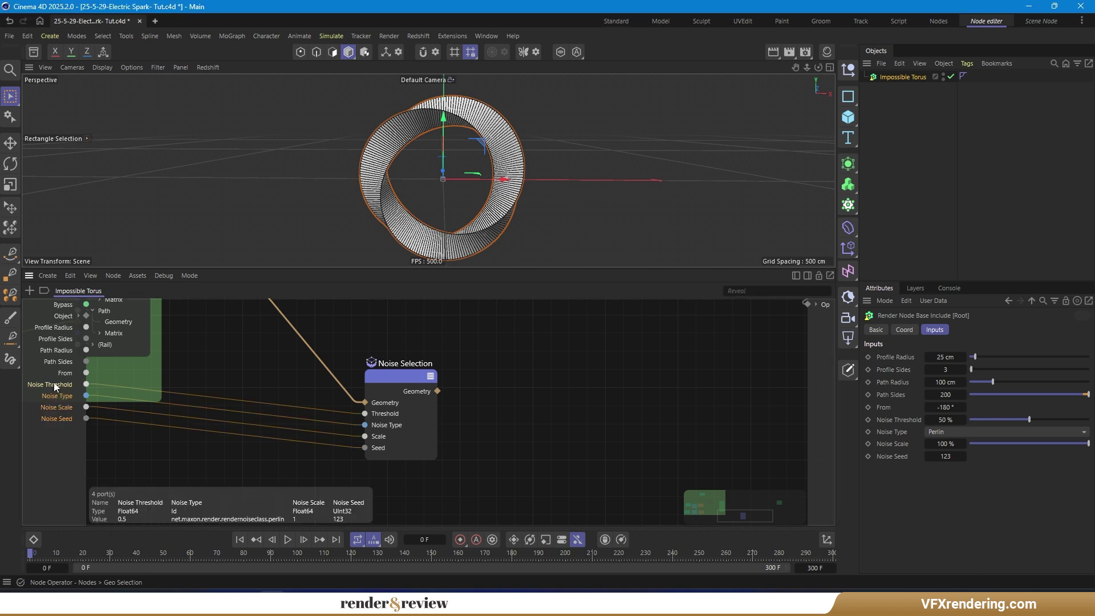
drag(291, 409, 290, 410)
Step: Expose Time as the last input port of the Noise Selection node
click(404, 387)
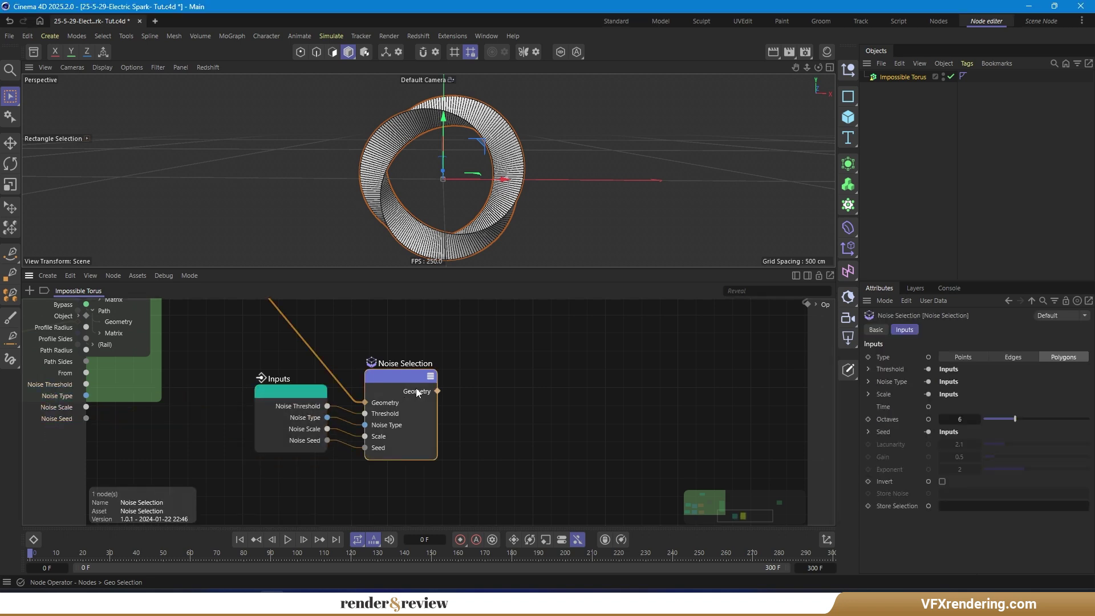
click(928, 407)
drag(397, 417, 398, 424)
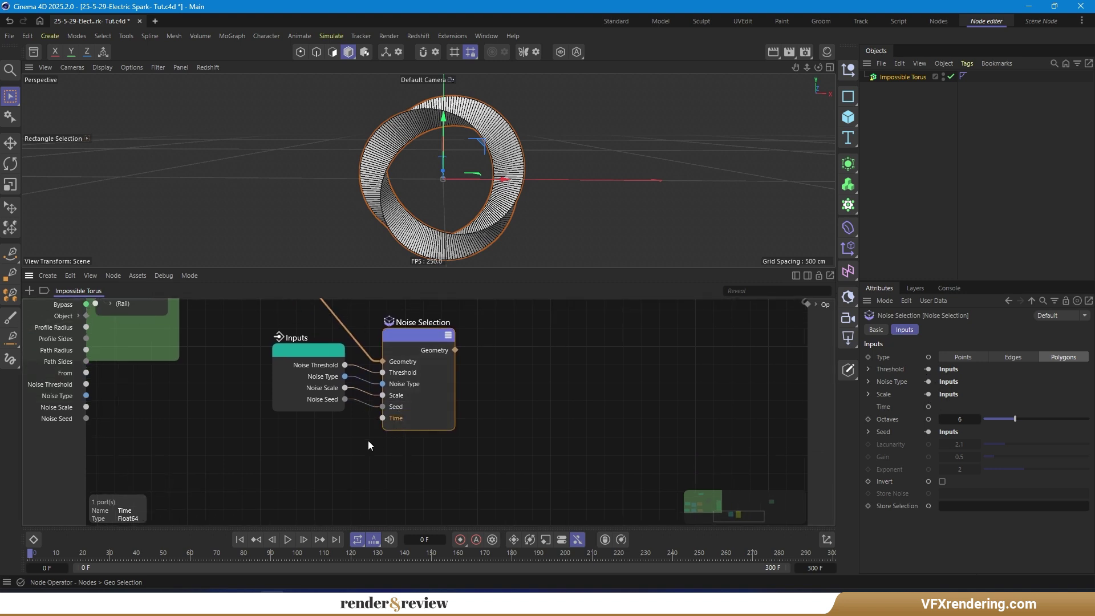
Step: Add a Time node in the empty space below and before the noise Inputs node
middle_drag(368, 441, 377, 429)
click(170, 463)
text(ctime)
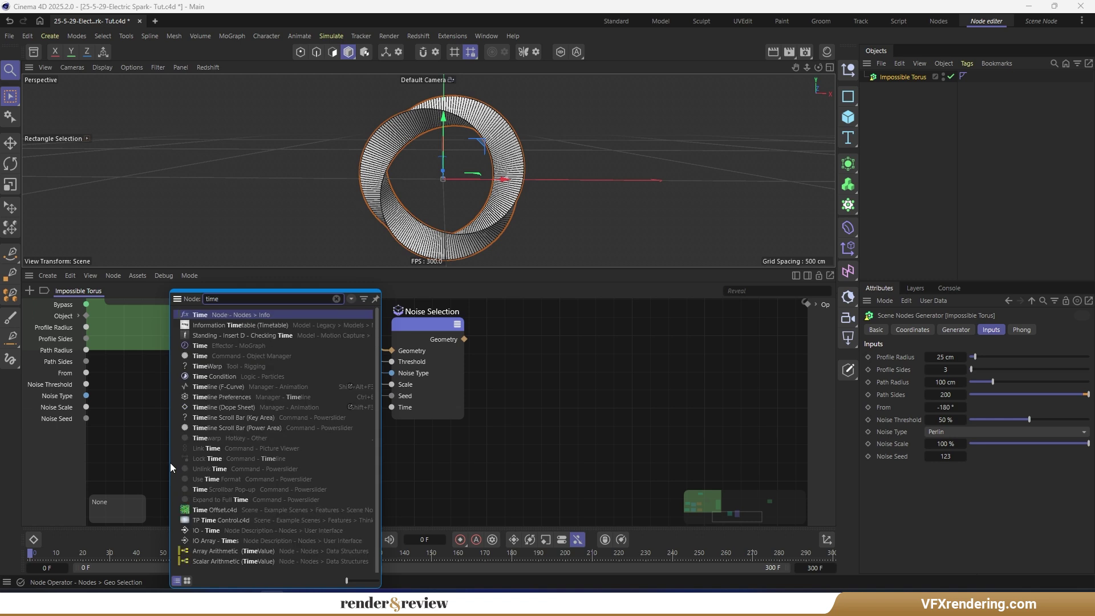
double_click(217, 314)
drag(178, 464, 188, 410)
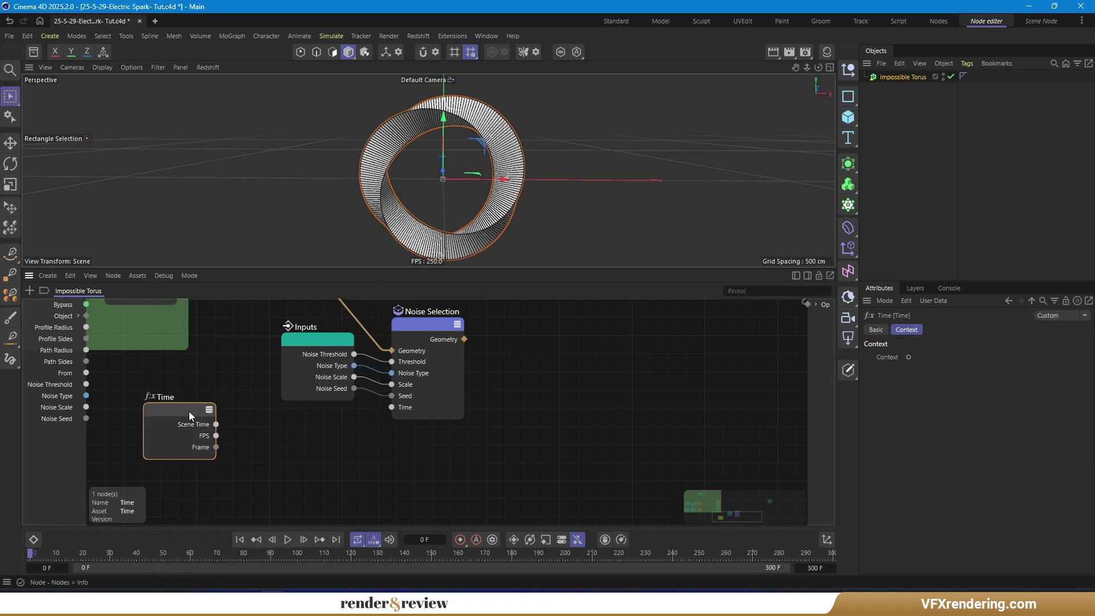
Step: Add an Arithmetic node set to Divide between Time's Frame output and Noise Selection's Time input, and propagate its Input 2 to the root
click(249, 448)
double_click(248, 449)
text(ari)
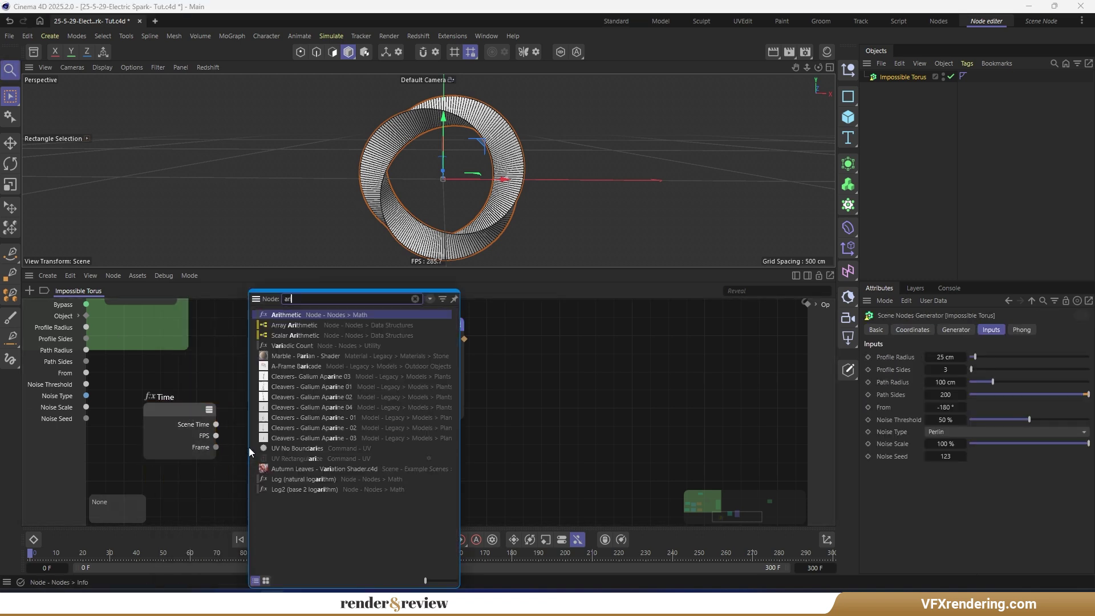
click(308, 315)
drag(251, 467, 312, 459)
click(978, 362)
click(972, 411)
drag(216, 447, 62, 431)
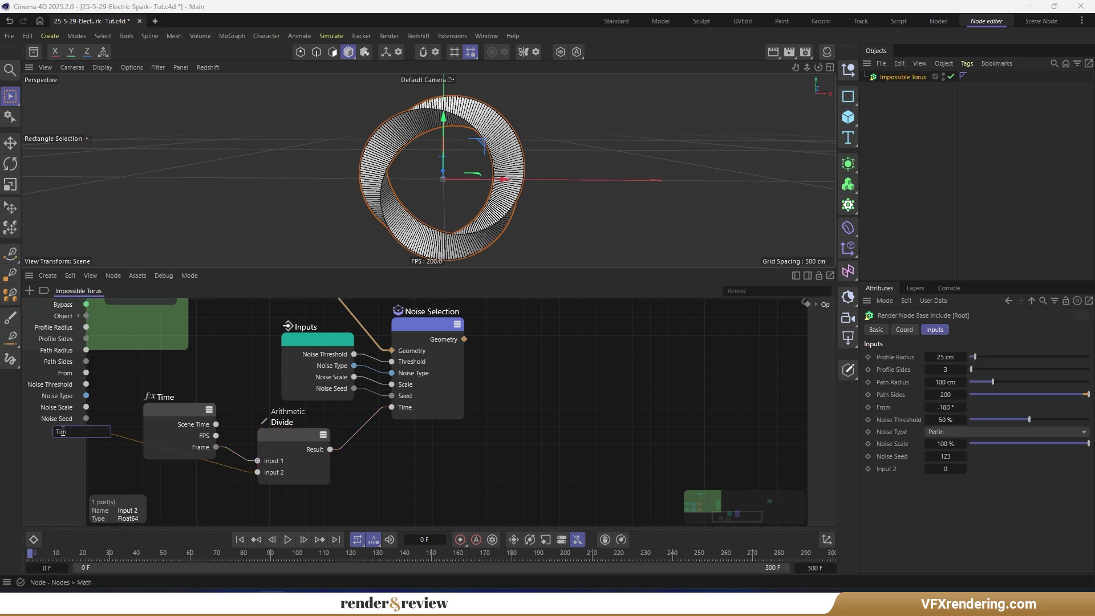
Step: Rename the propagated divisor input Time divide, place it as a node below the Time node, and set its value to 30
text(Time divide)
key(Return)
drag(61, 430, 177, 479)
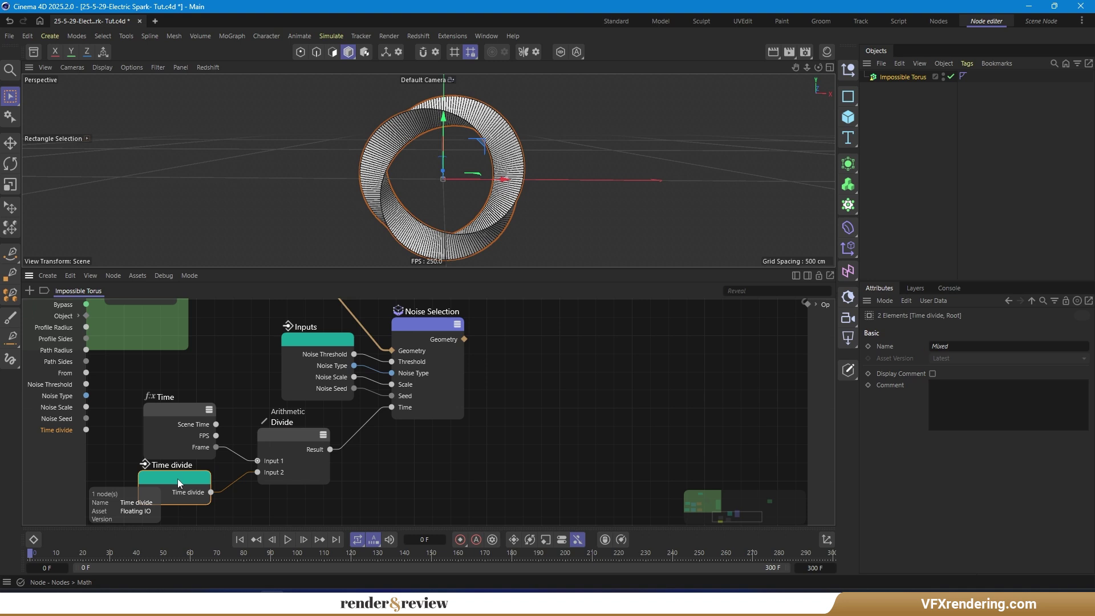
click(912, 78)
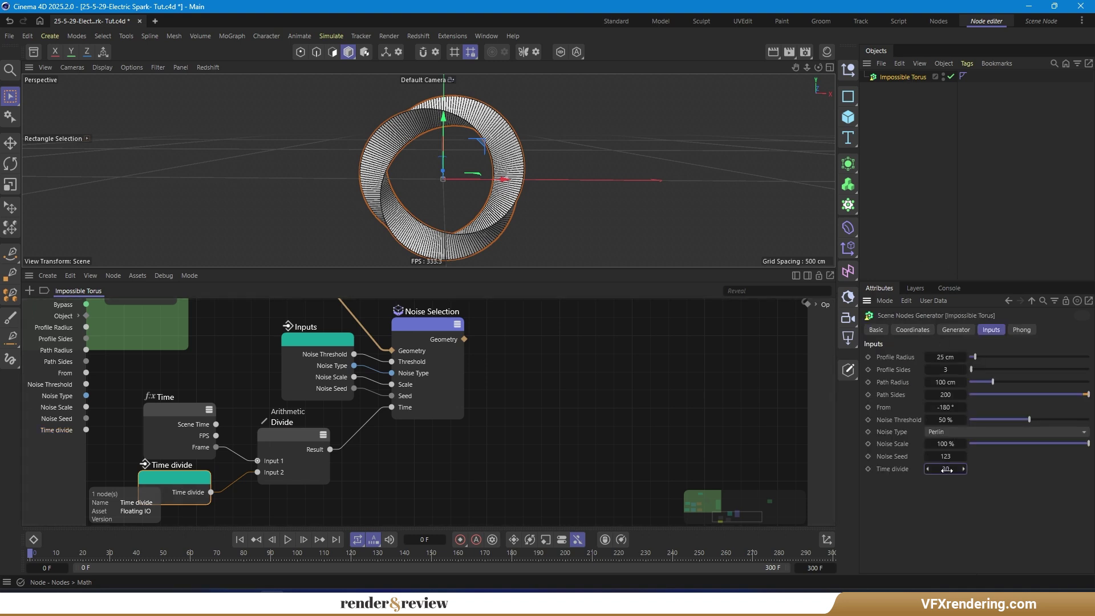
Step: Add a Delete node just after the Noise Selection node
click(477, 408)
scroll(434, 439, down, 6)
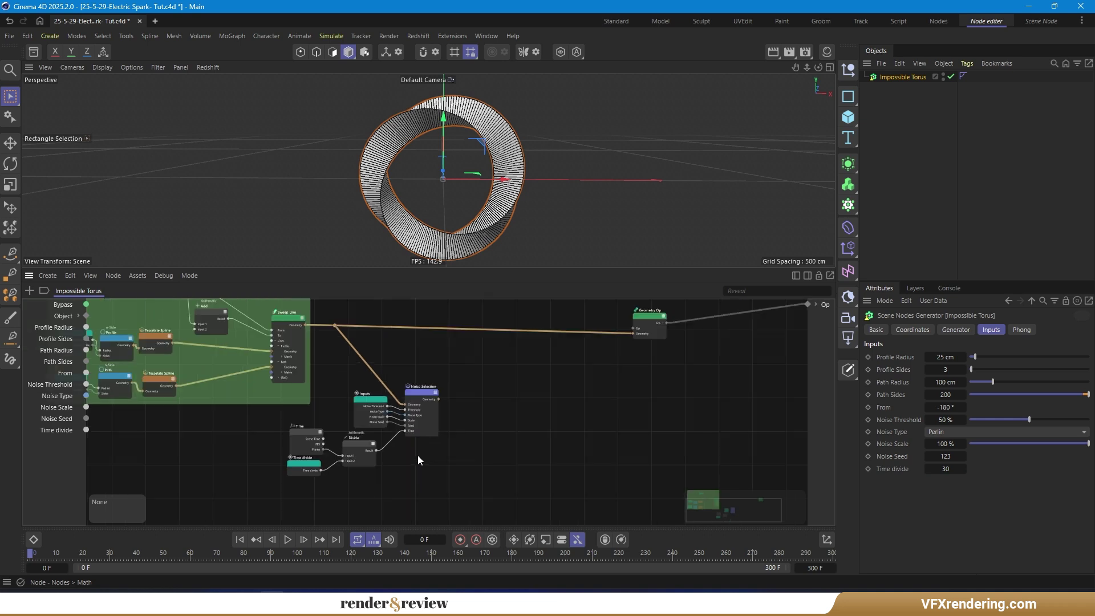
middle_drag(566, 344, 495, 366)
drag(495, 366, 583, 358)
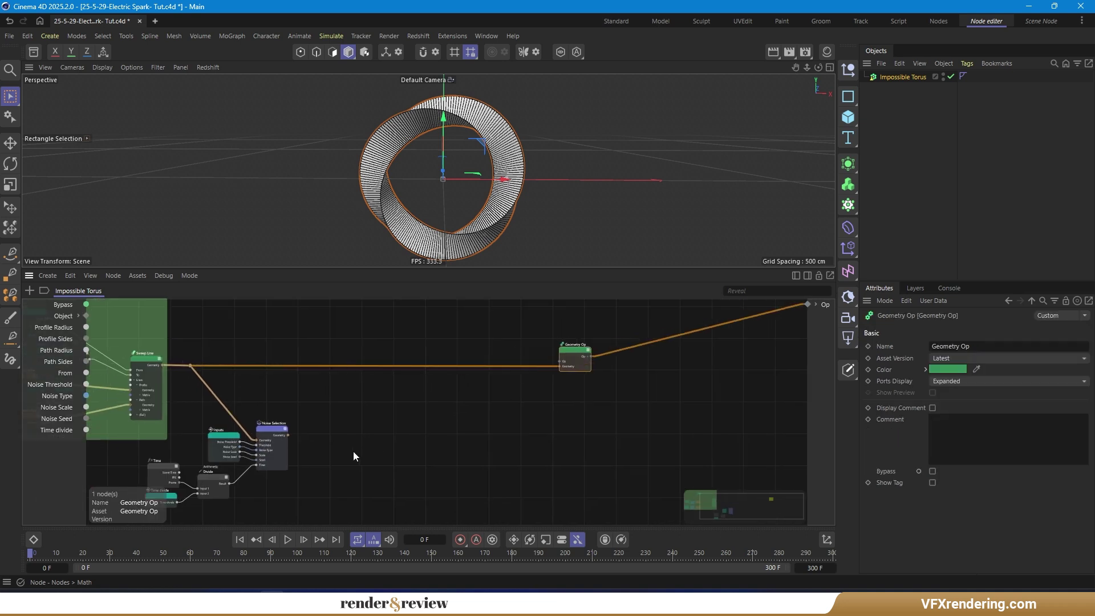
click(354, 451)
scroll(321, 470, up, 2)
text(cdelete)
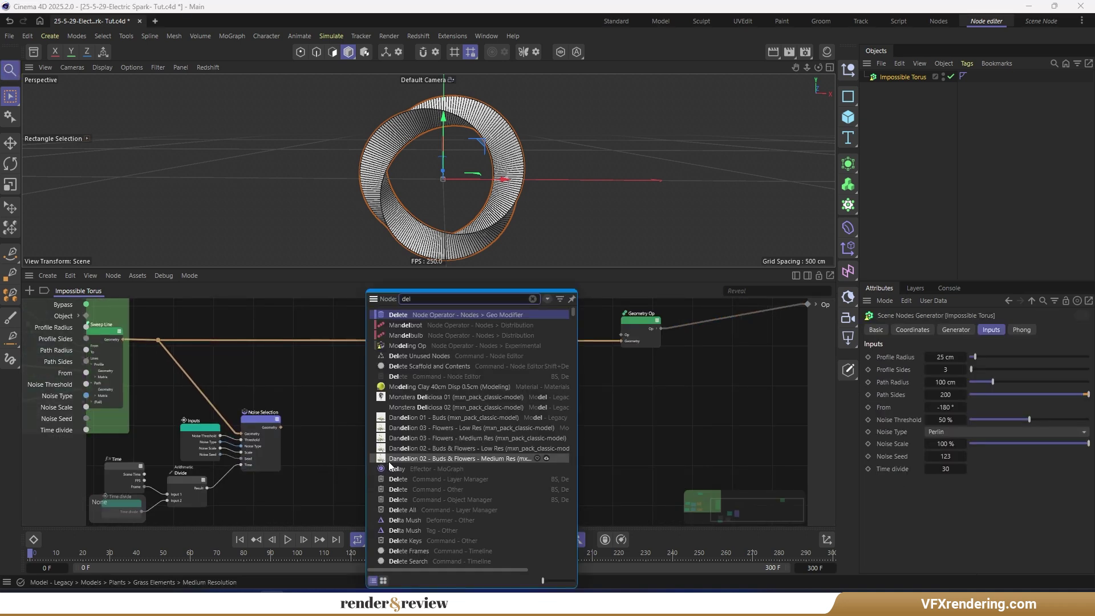
key(Return)
drag(352, 476, 322, 432)
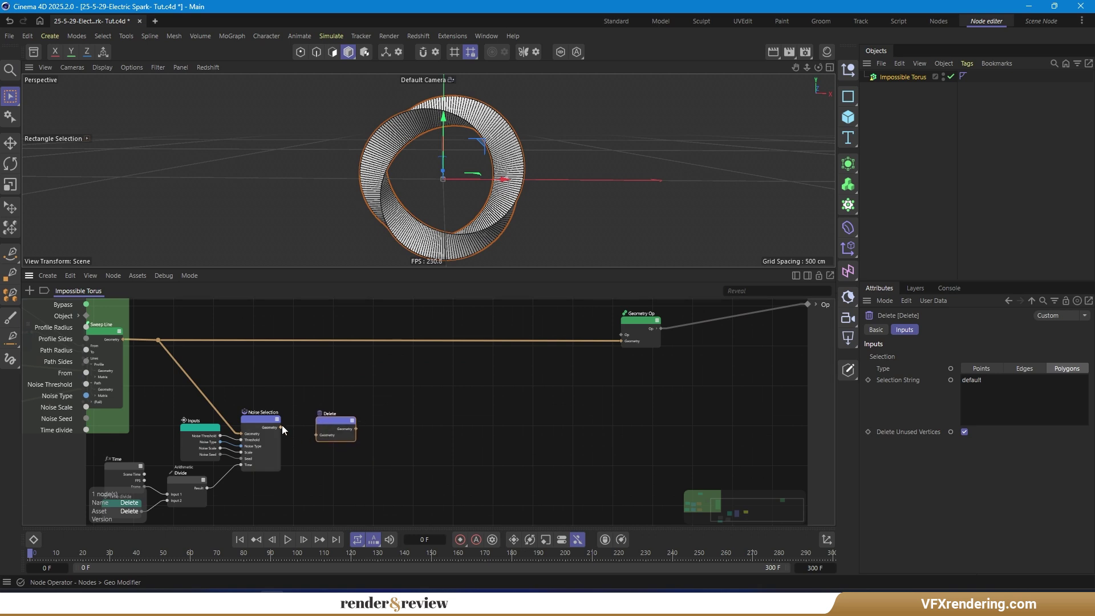
Step: Connect the Noise Selection's Geometry output to the Delete node and move the Delete node closer to it
click(687, 408)
middle_drag(687, 408, 656, 406)
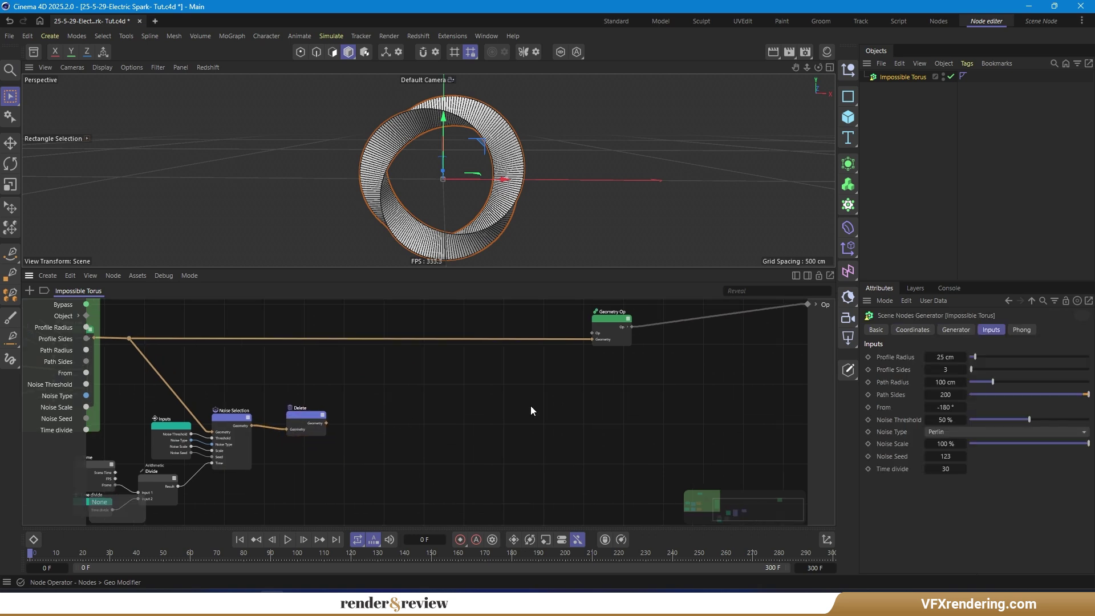
scroll(308, 437, up, 2)
drag(310, 404, 288, 401)
click(287, 404)
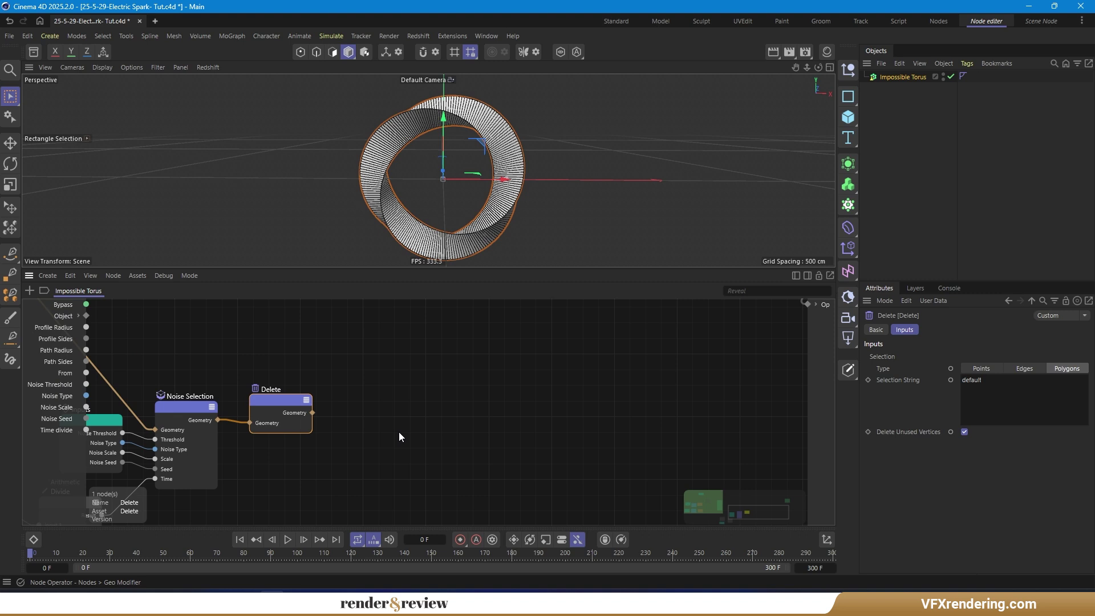
Step: Add a Thicken node after the Delete node, roughly level with it
double_click(399, 432)
text(thick)
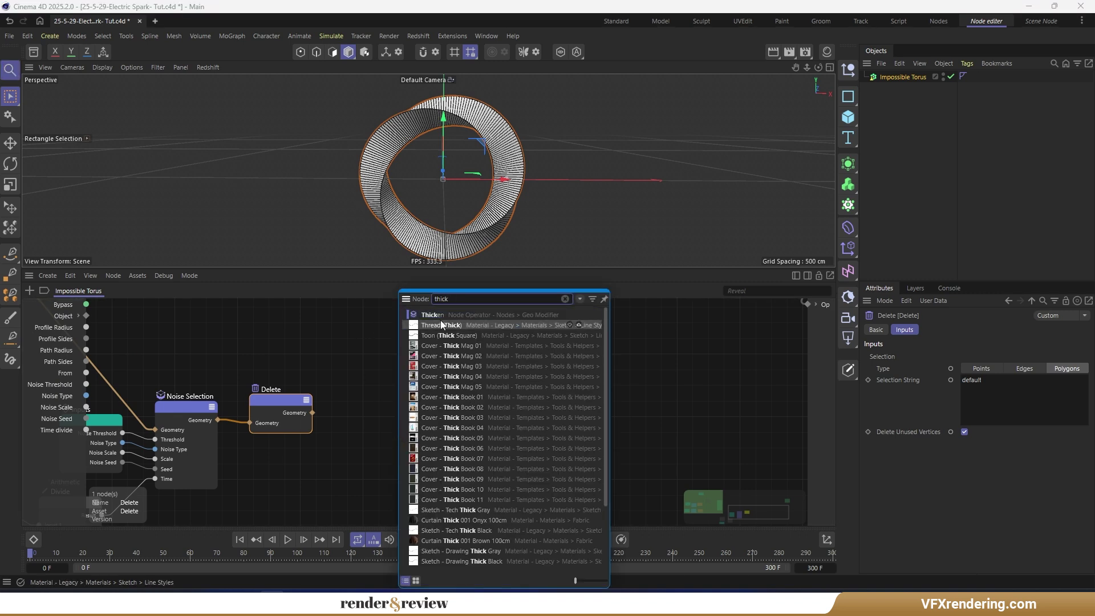
click(441, 316)
drag(393, 436, 389, 407)
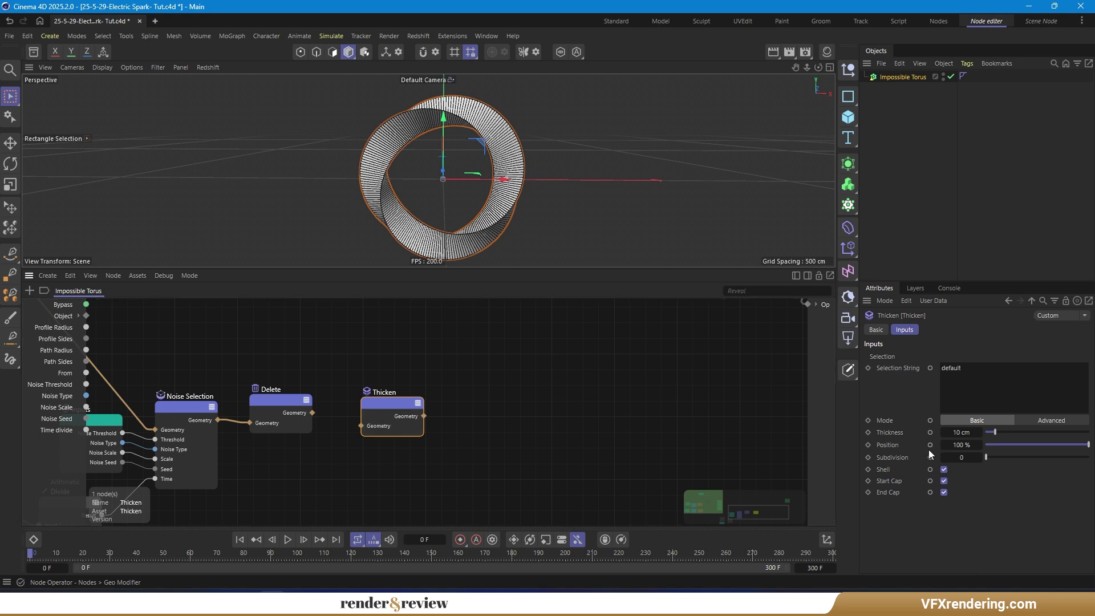
Step: Propagate the Thicken node's Thickness to a root input placed as a node beneath Delete, and connect Delete's Geometry to Thicken
click(931, 432)
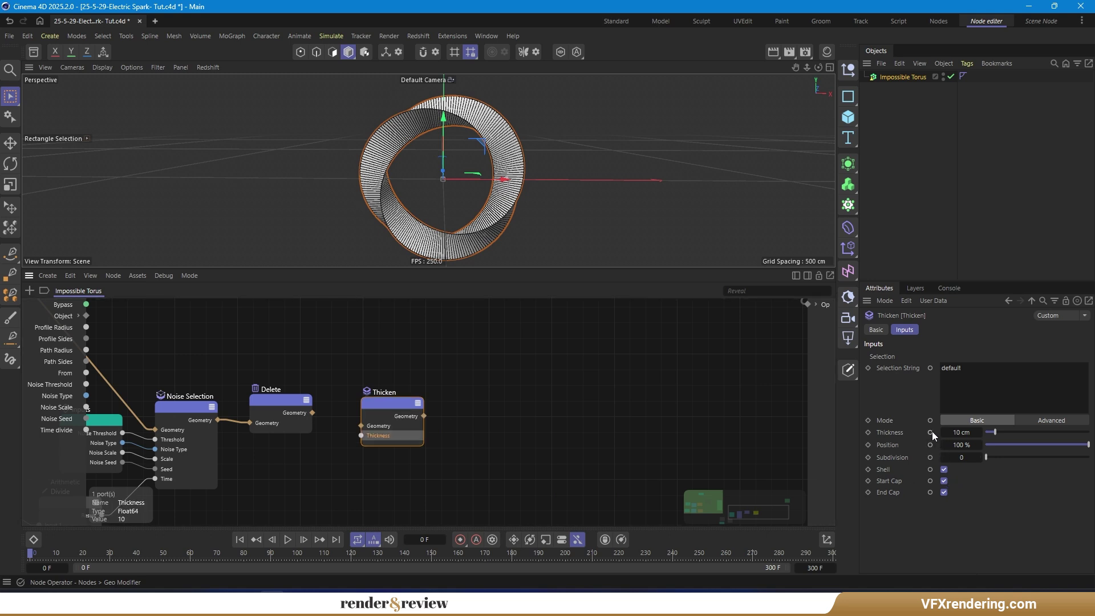
drag(361, 436, 324, 470)
click(368, 474)
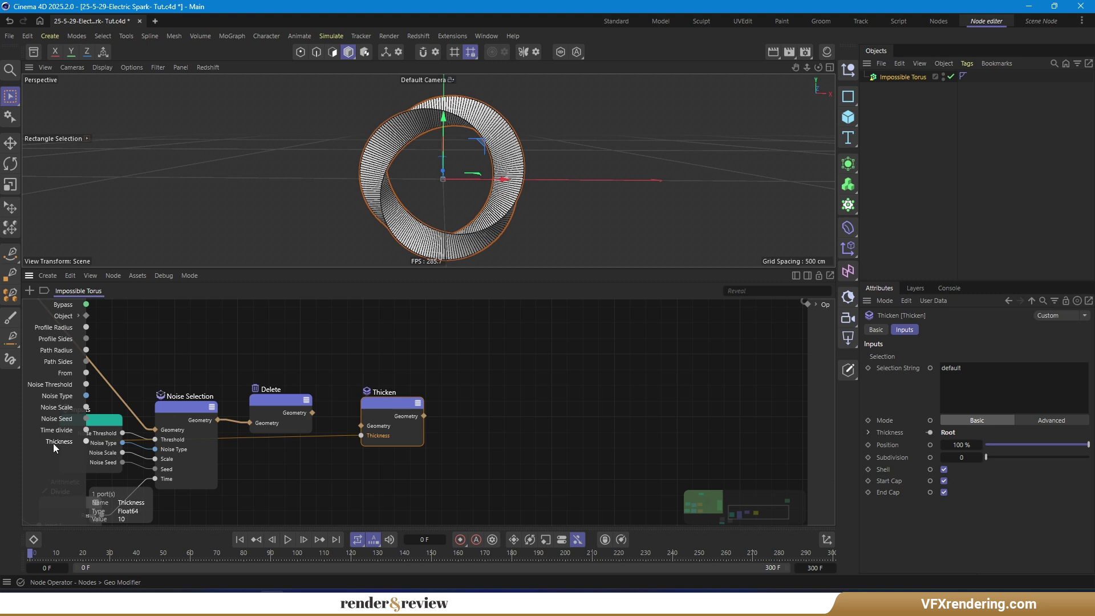
drag(54, 443, 278, 461)
drag(312, 413, 362, 426)
drag(272, 459, 284, 462)
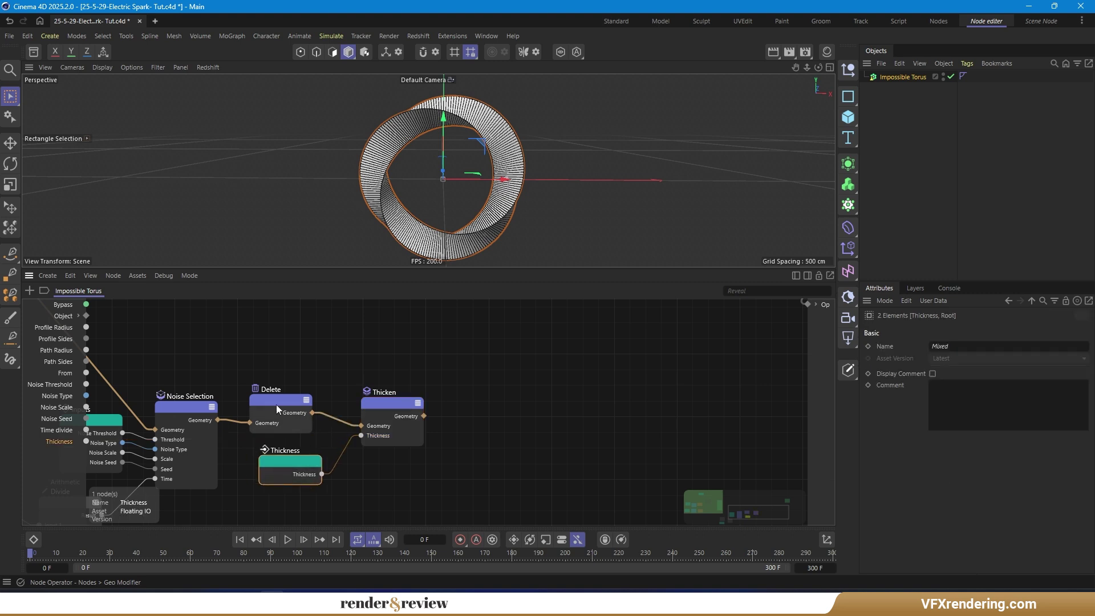
Step: Move the noise selection node group and the Sweep Line's branch point further away to make room after the Sweep Line
click(365, 399)
scroll(434, 381, down, 5)
drag(517, 494, 251, 389)
drag(344, 392, 381, 426)
scroll(279, 365, up, 3)
click(293, 337)
drag(293, 337, 369, 335)
Step: Insert a Subdivide node on the geometry connection between the Sweep Line and the branch point
click(317, 371)
scroll(308, 374, up, 1)
double_click(308, 374)
text(sub)
drag(345, 314, 308, 320)
click(298, 350)
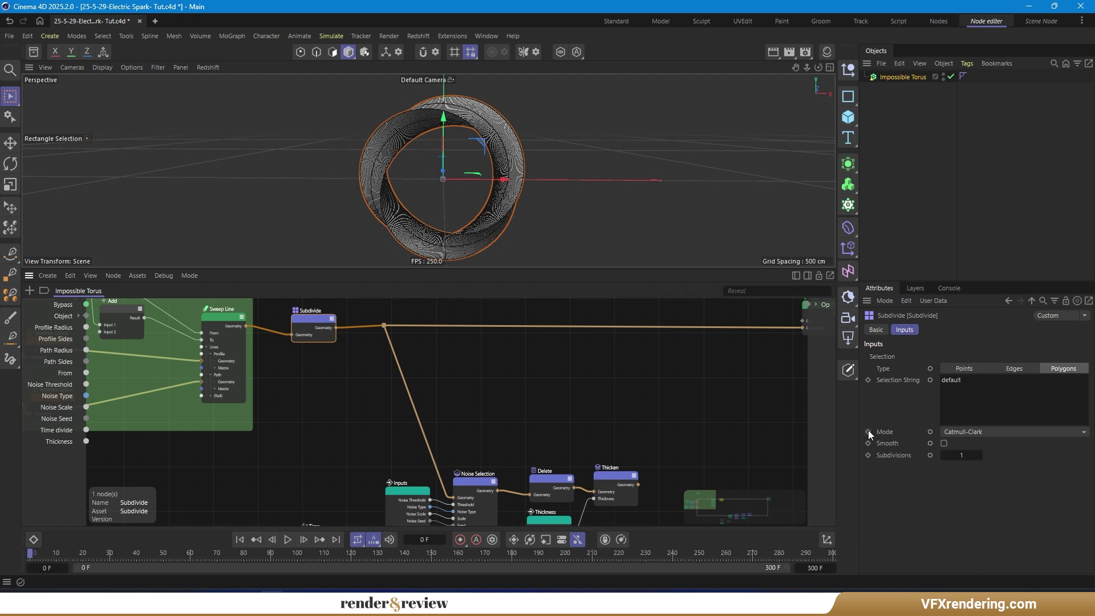
click(342, 439)
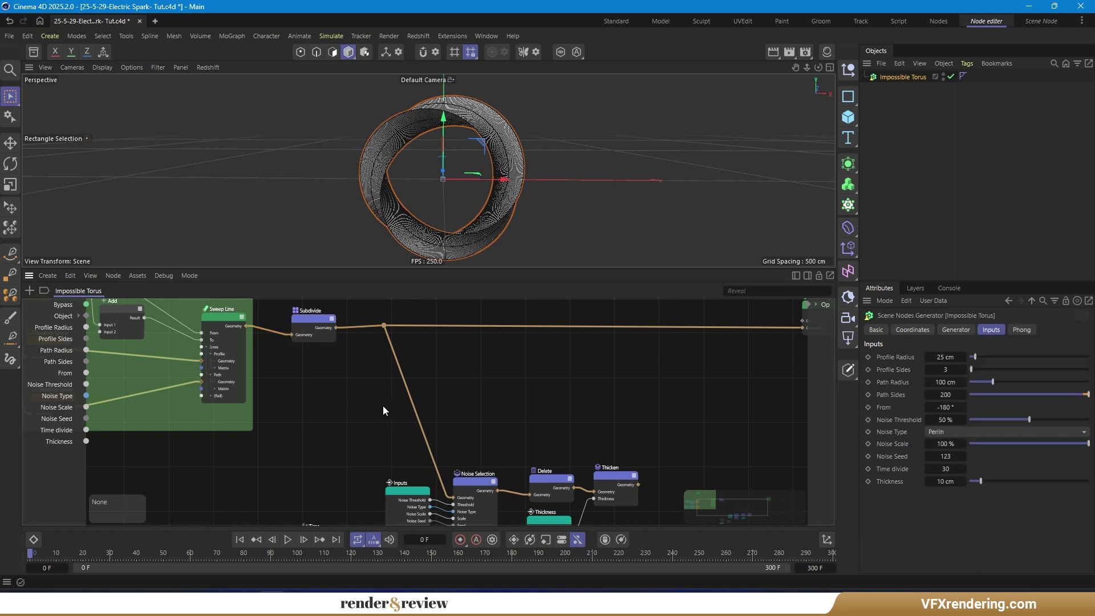
Step: Add a Polygon Bevel node after the Thicken node and connect Thicken's Geometry output to it
key(h)
scroll(619, 439, up, 3)
middle_drag(619, 439, 506, 415)
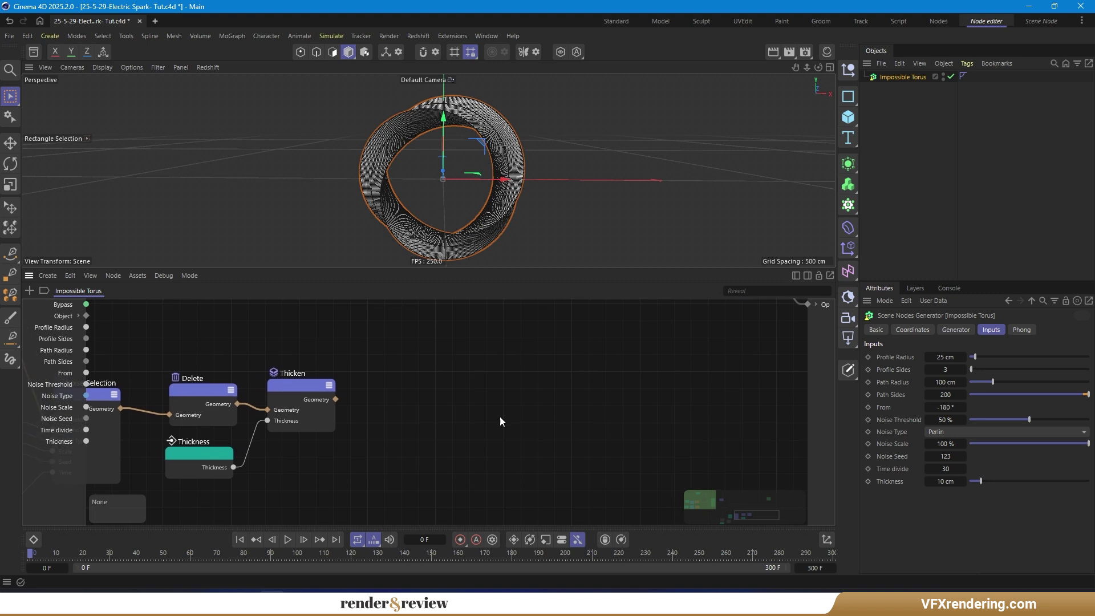
double_click(446, 453)
text(be)
double_click(500, 326)
drag(450, 452, 425, 384)
drag(330, 396, 340, 399)
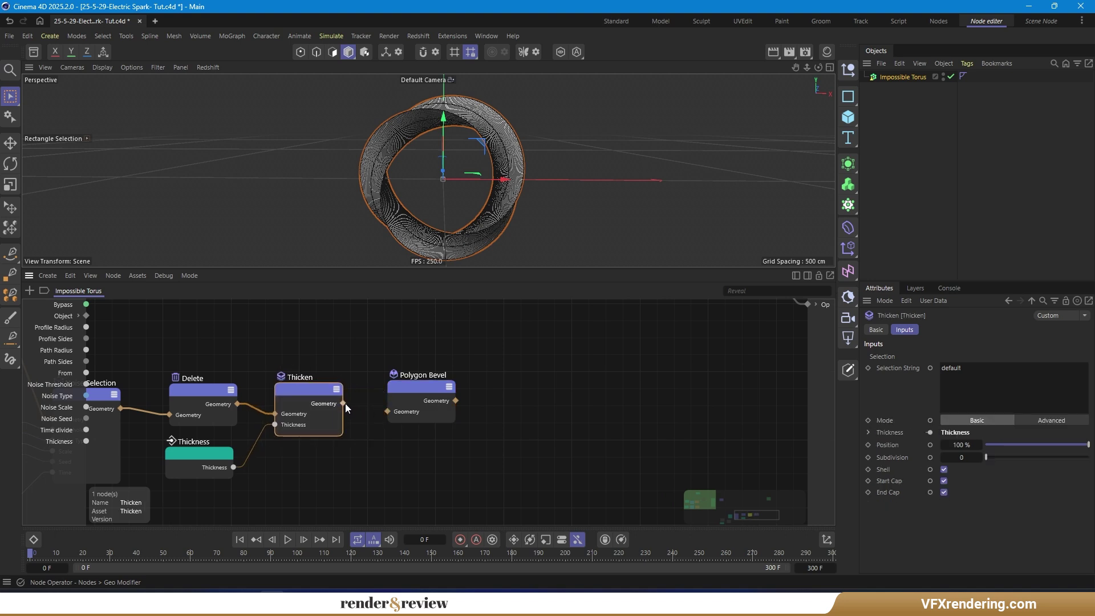
Step: Turn on Per Step for the Polygon Bevel and propagate its Offset and Inset to root inputs placed as an Inputs node beside it
drag(418, 394, 431, 383)
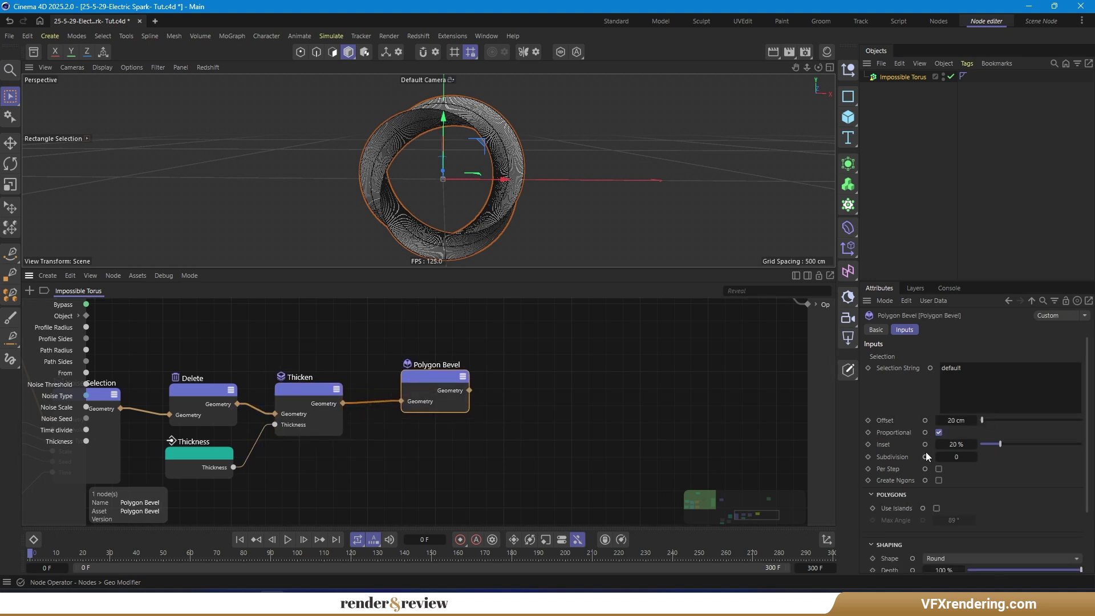
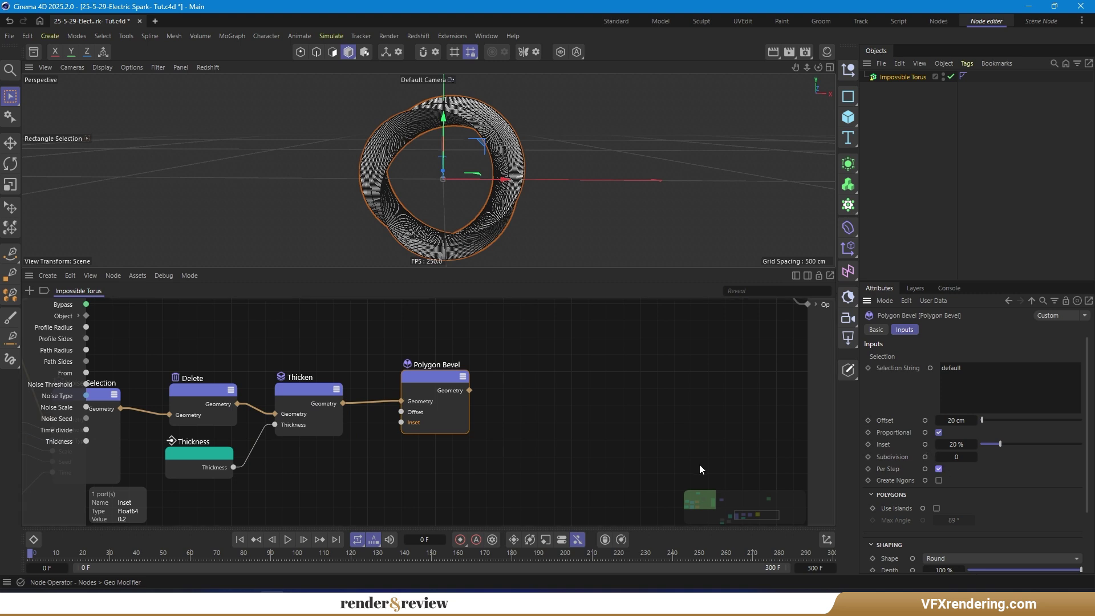
drag(401, 412, 347, 464)
drag(437, 391, 433, 389)
Step: Move the Geometry Op closer to the node chain and add a Children Op node connected to the root's Op output
scroll(470, 407, down, 5)
middle_drag(470, 407, 332, 463)
drag(403, 339, 385, 354)
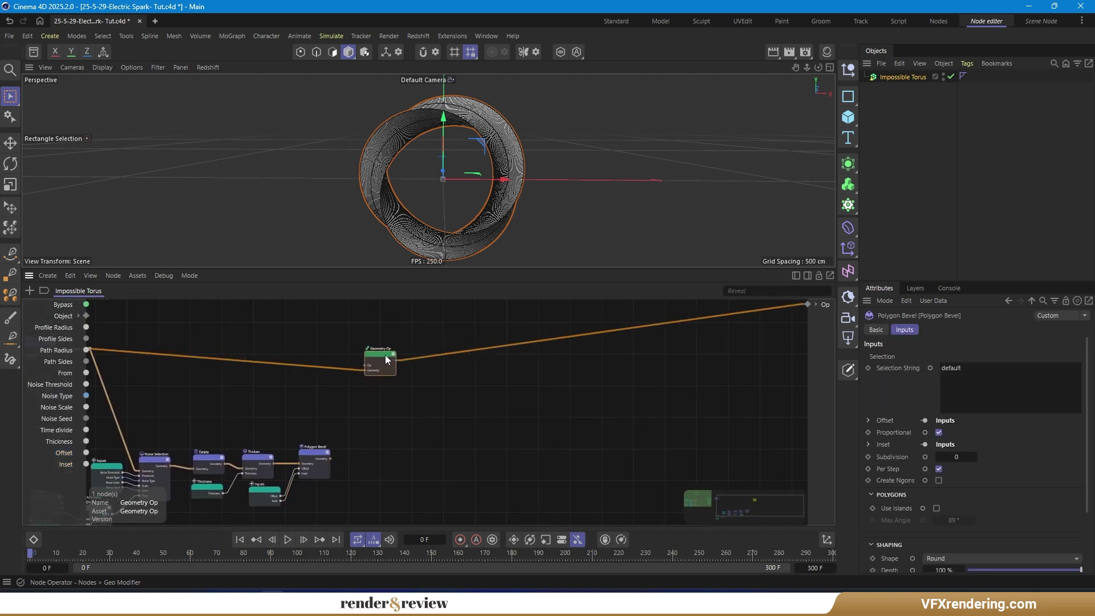
double_click(440, 426)
text(child)
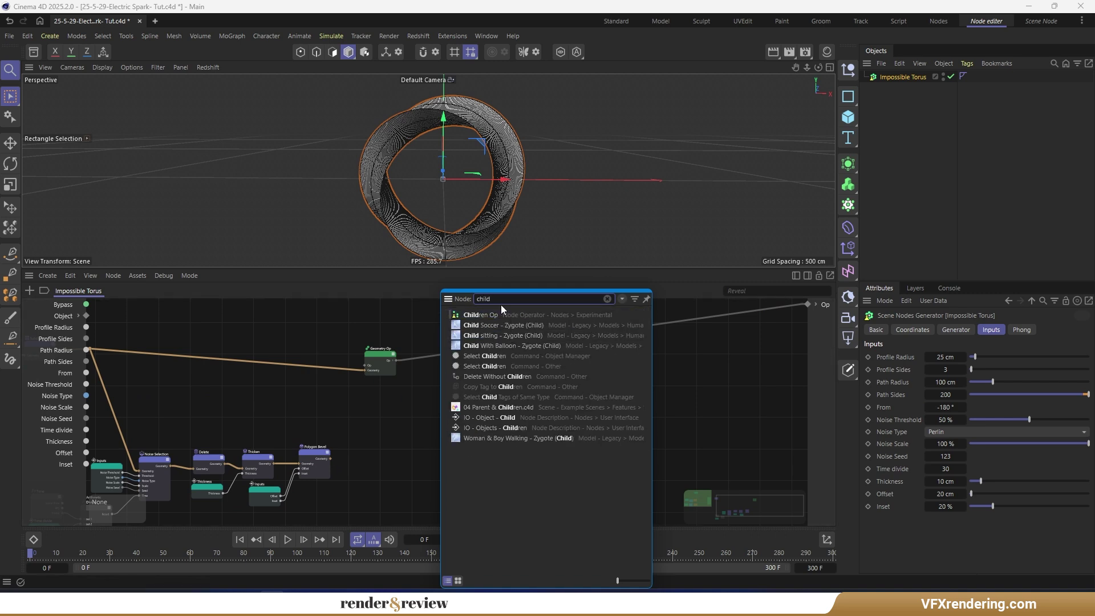
click(502, 313)
mouse_move(443, 433)
mouse_down()
mouse_move(507, 365)
mouse_move(809, 305)
mouse_up()
Step: Connect the existing Geometry Op and a second Geometry Op fed by the Polygon Bevel to the Children Op's two child inputs
scroll(507, 365, up, 3)
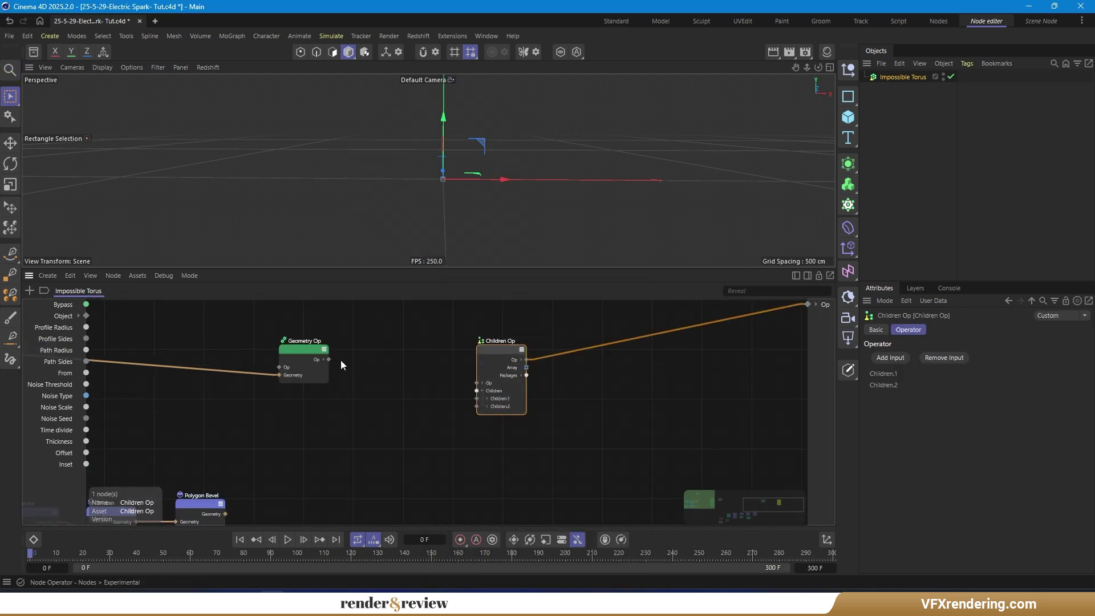
drag(430, 386, 477, 398)
drag(227, 475, 478, 368)
drag(497, 316, 485, 326)
drag(360, 381, 305, 447)
click(430, 469)
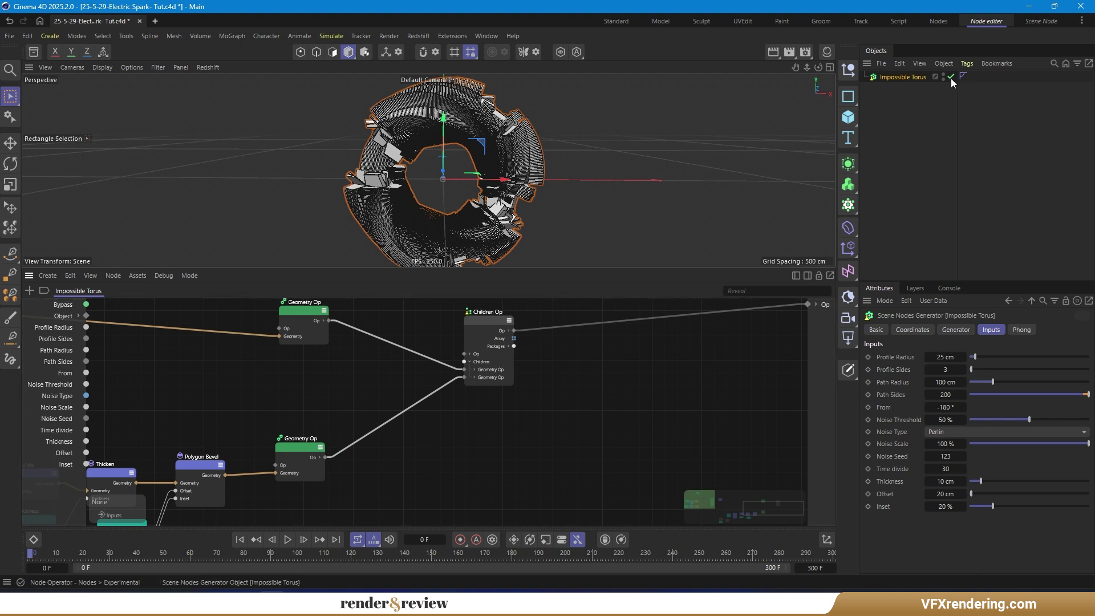
Step: Set the Impossible Torus's Thickness to 5 cm, Offset to 2 cm and Inset to 75%
click(946, 483)
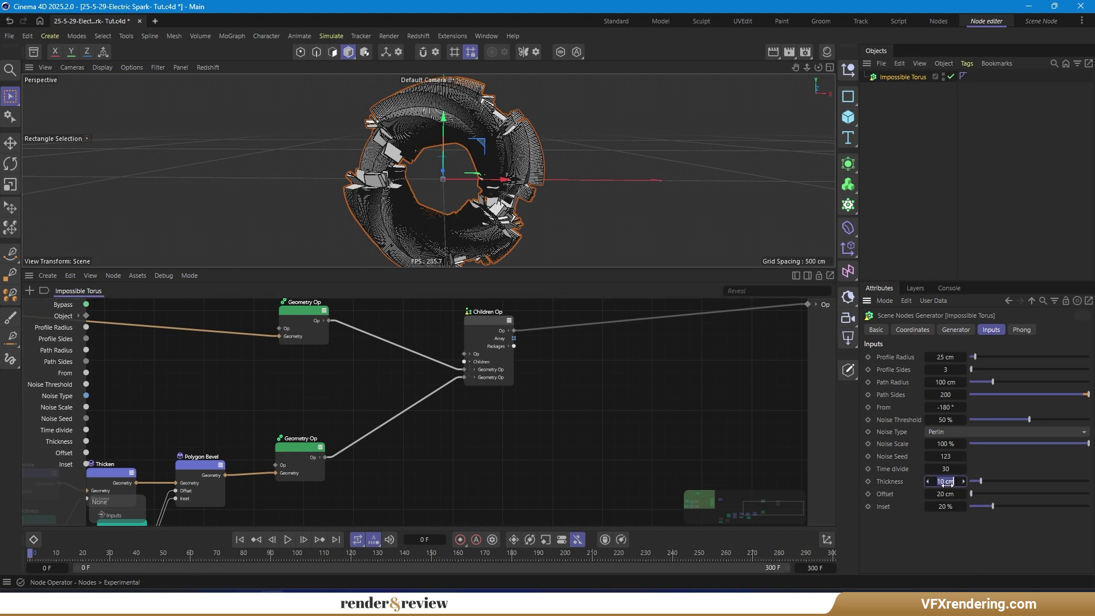
text(5)
click(948, 495)
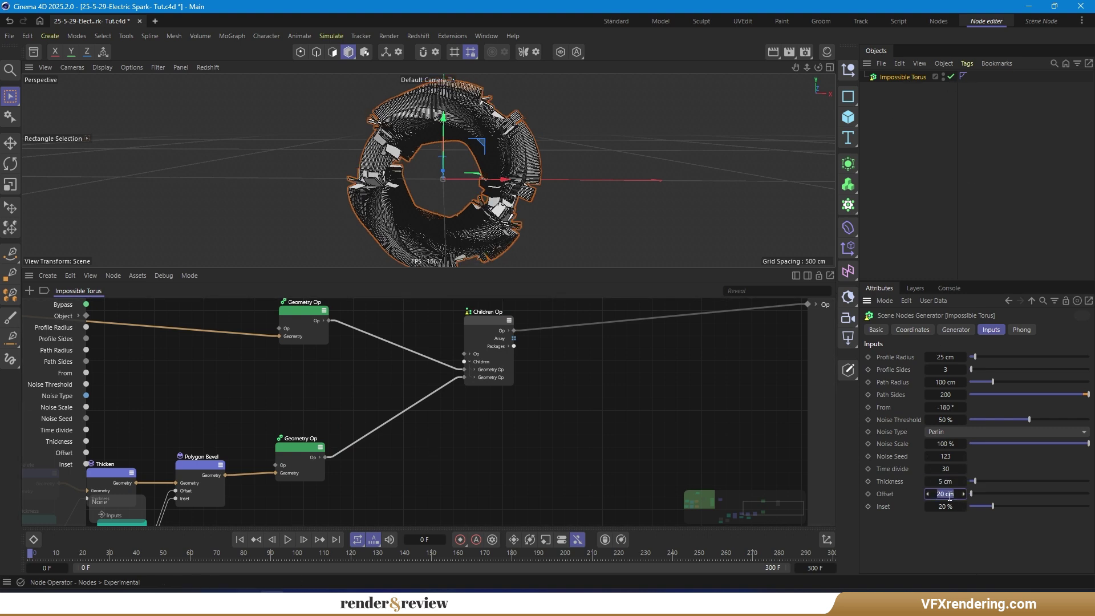
text(2)
key(Return)
drag(993, 506, 1036, 507)
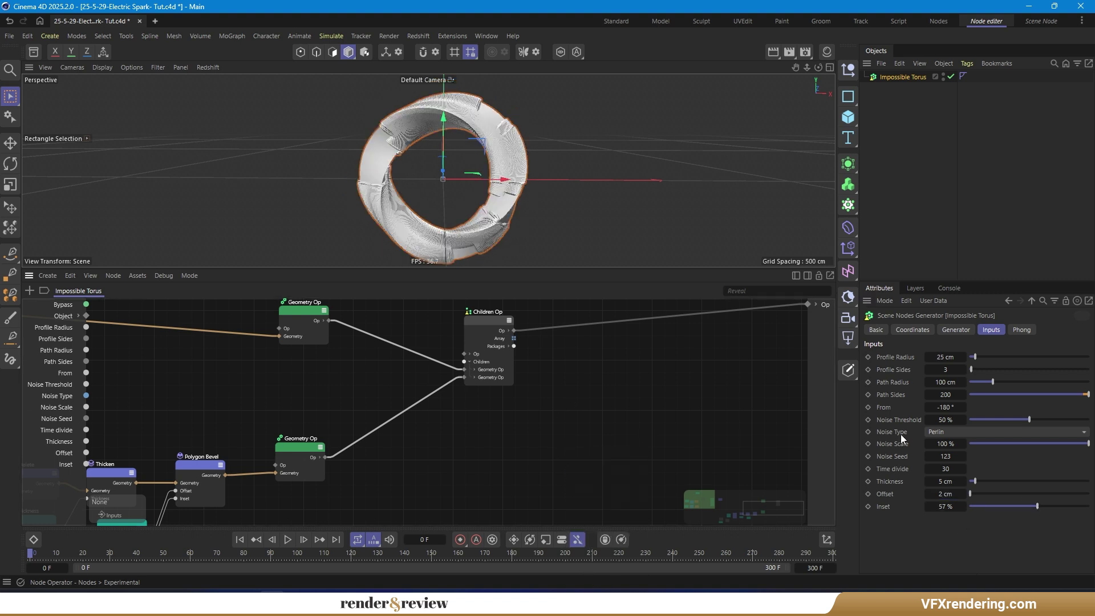
drag(1046, 507, 1062, 504)
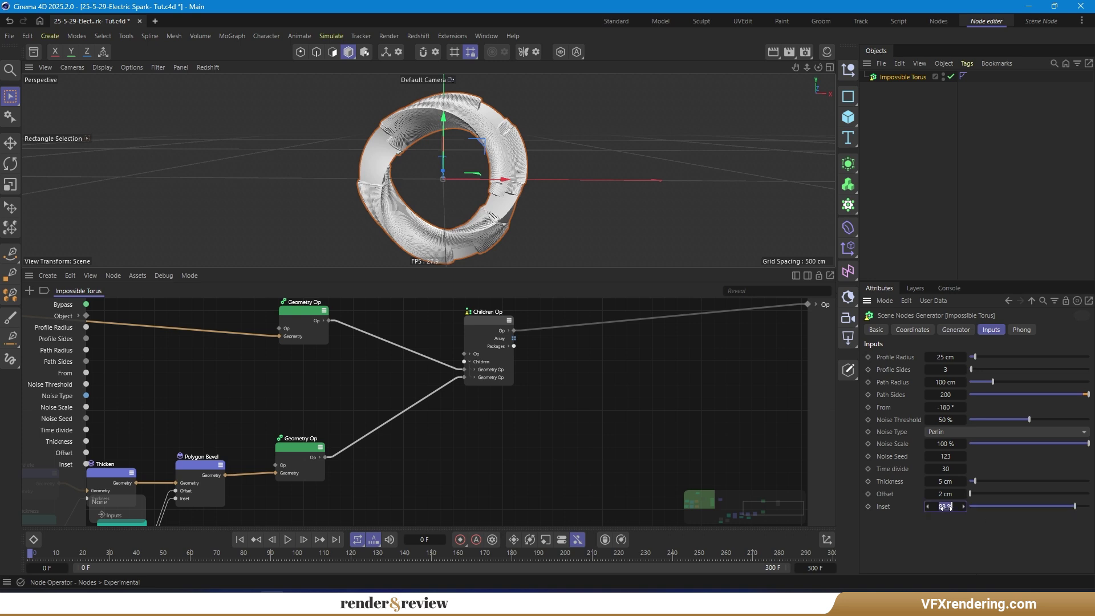
Step: Hide the workplane grid in the perspective view and frame the whole torus
scroll(459, 146, up, 5)
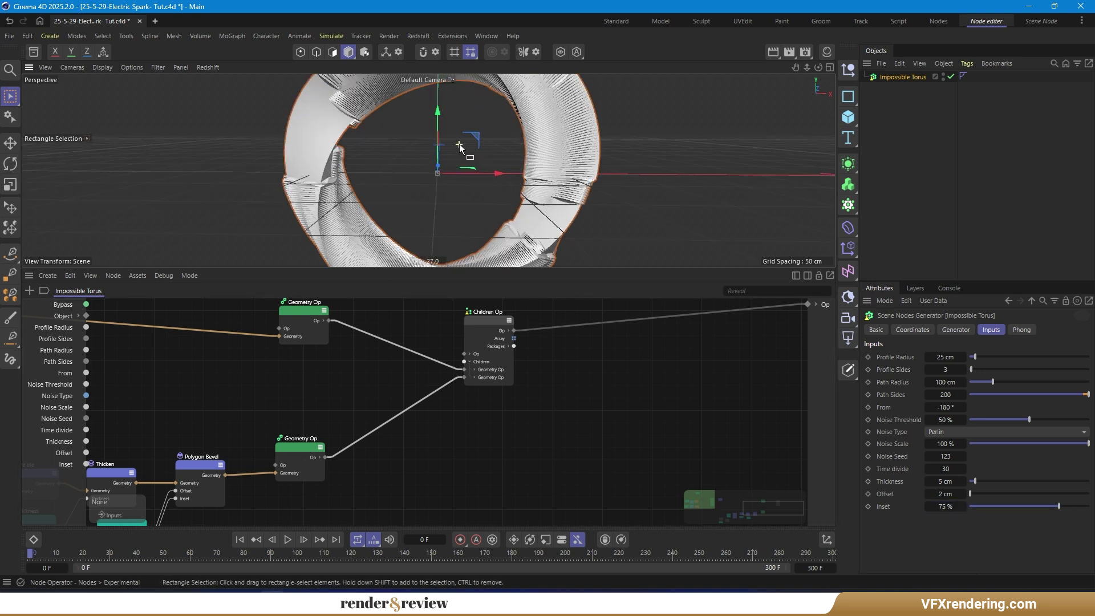
click(157, 68)
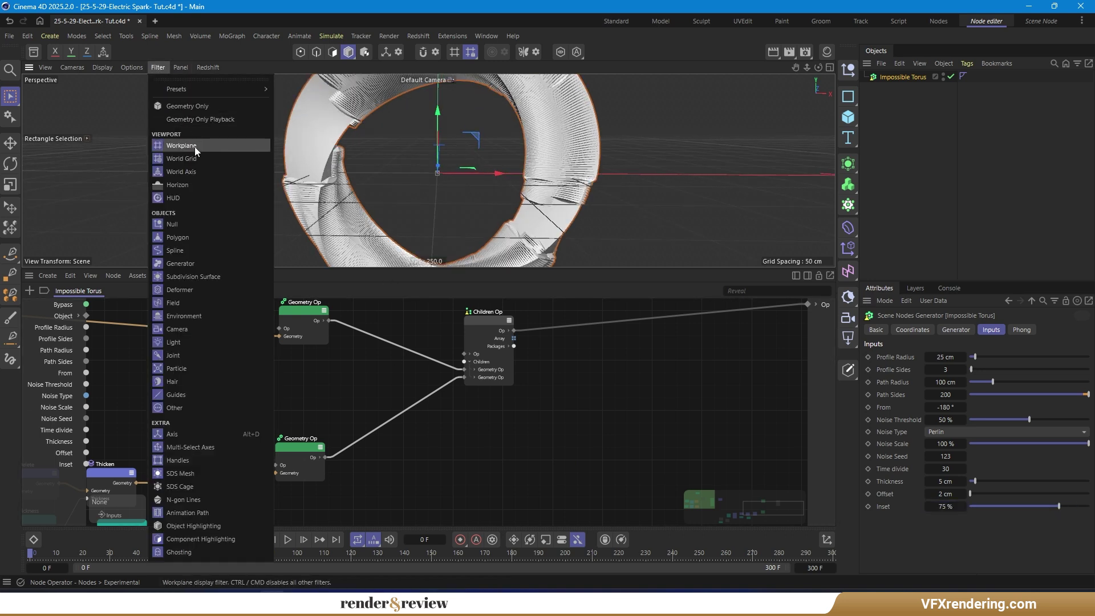
click(194, 146)
alt+drag(418, 203, 468, 169)
scroll(488, 184, down, 4)
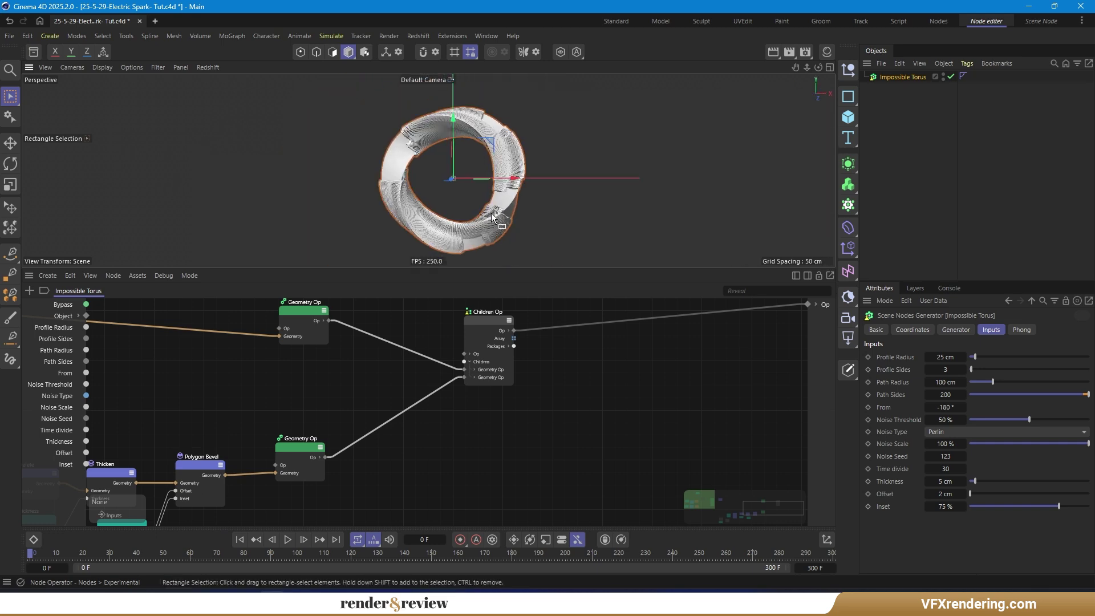
Step: Insert a Color Op node between the Polygon Bevel's Geometry Op and the Children Op
middle_drag(439, 394, 455, 380)
middle_drag(300, 448, 434, 396)
scroll(432, 448, down, 2)
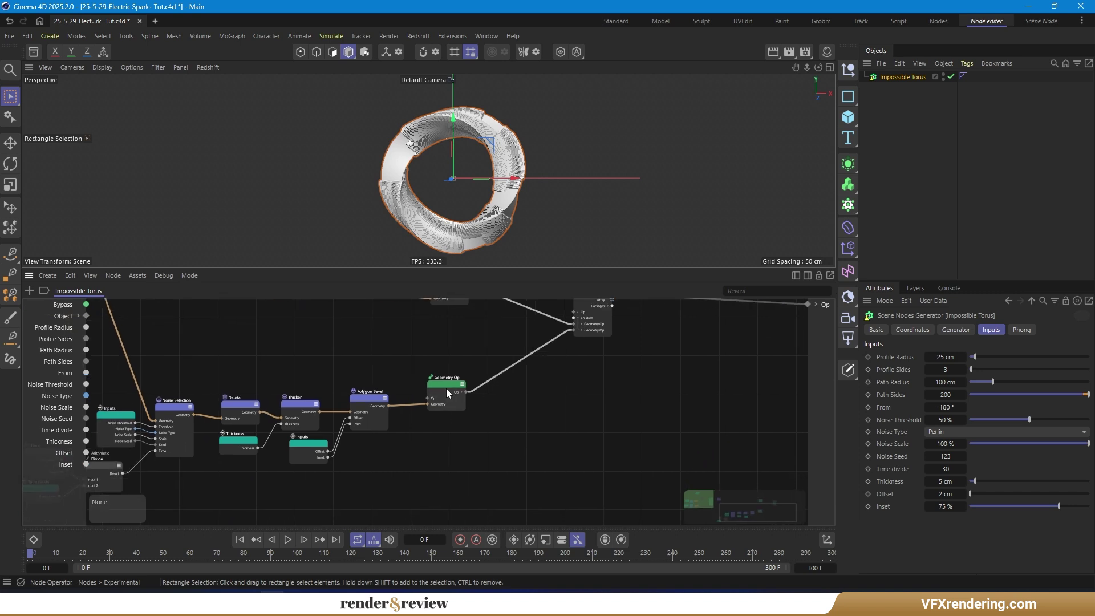
drag(446, 389, 434, 394)
click(542, 433)
double_click(530, 440)
text(co)
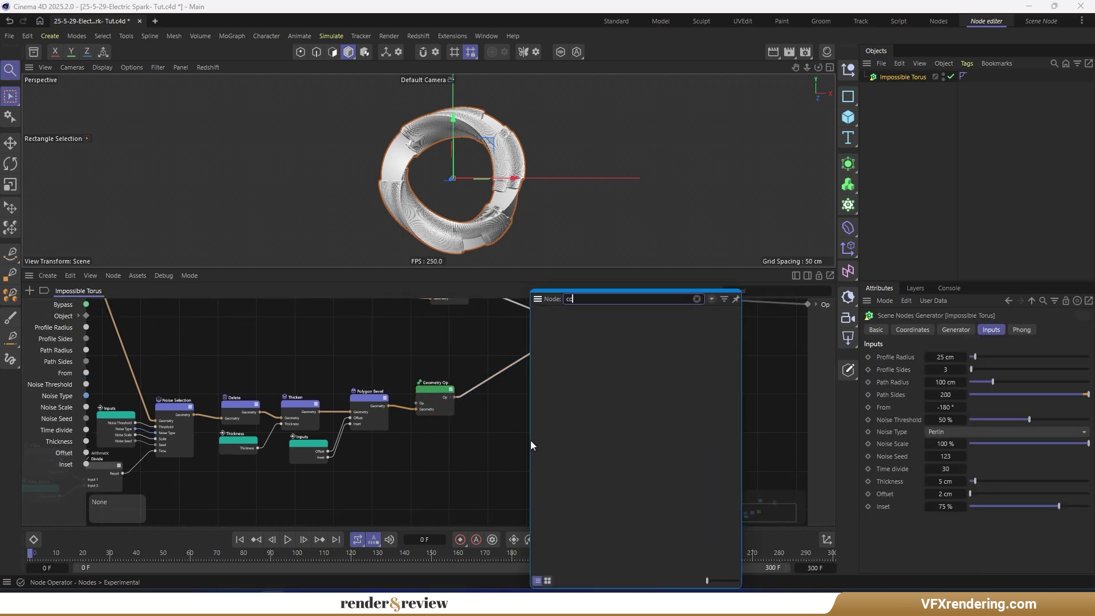
text(lor)
drag(565, 315, 541, 371)
click(489, 433)
Step: Add a Basic Gradient node below the Geometry Op and connect its Result to the Color Op's Color input
scroll(488, 434, up, 2)
click(475, 473)
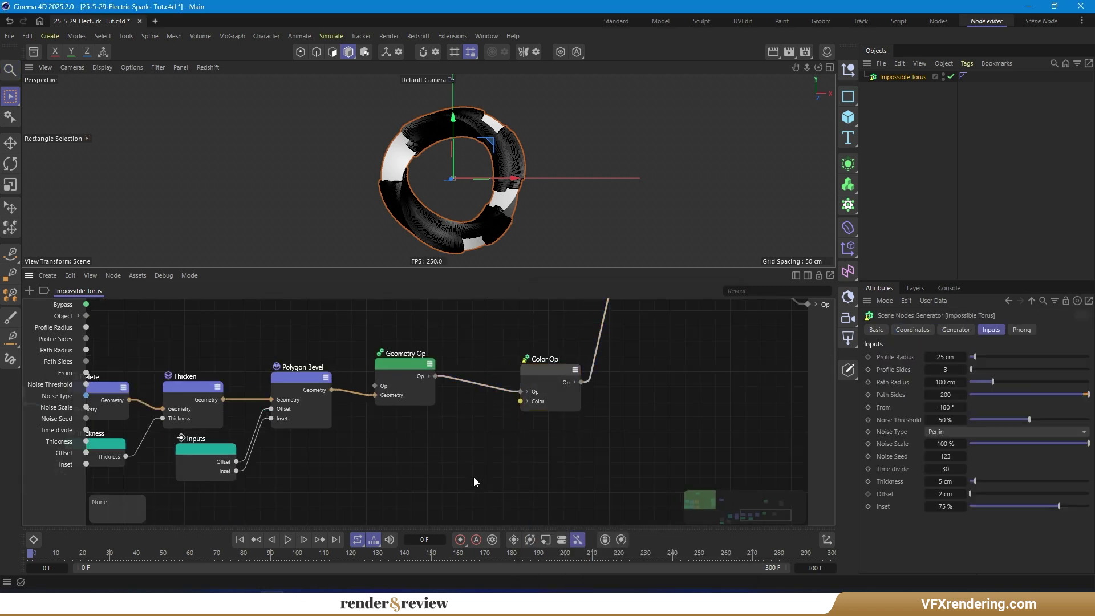
double_click(446, 488)
text(ramp)
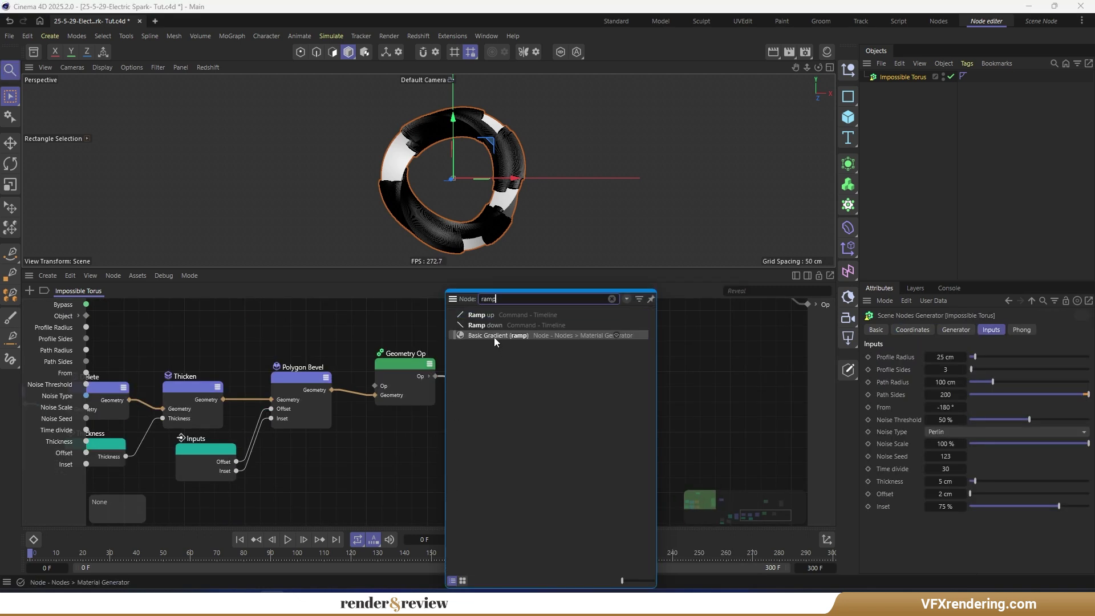
click(494, 338)
drag(434, 480, 464, 430)
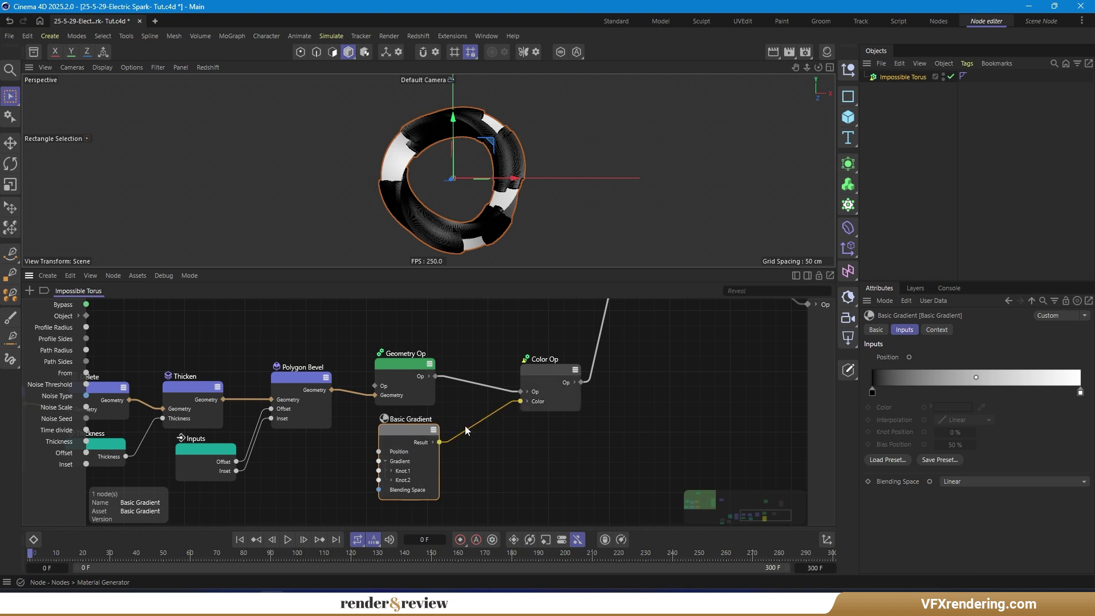
drag(396, 431, 401, 429)
Step: Load the Pinkster preset into the Basic Gradient and tidy the positions of the gradient and Color Op nodes
click(888, 460)
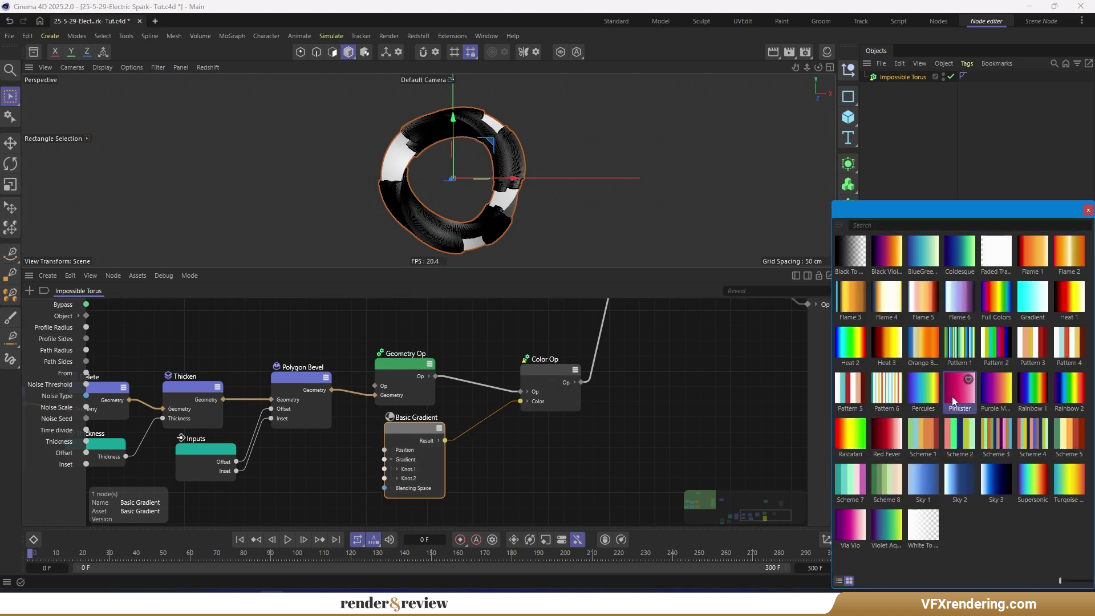
double_click(952, 397)
click(582, 434)
drag(421, 427, 414, 433)
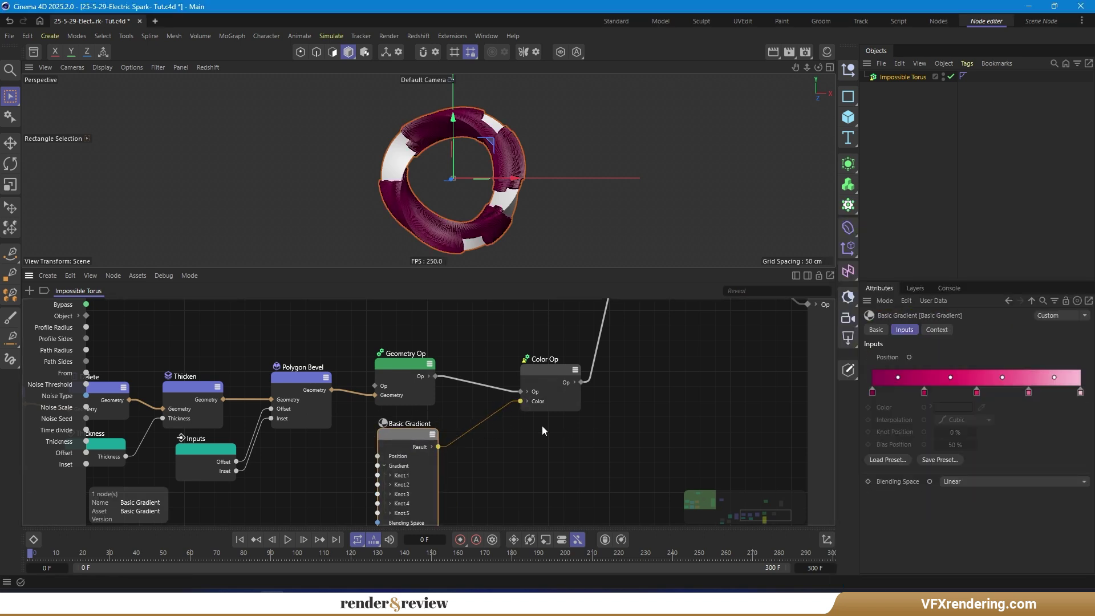
drag(549, 374, 550, 367)
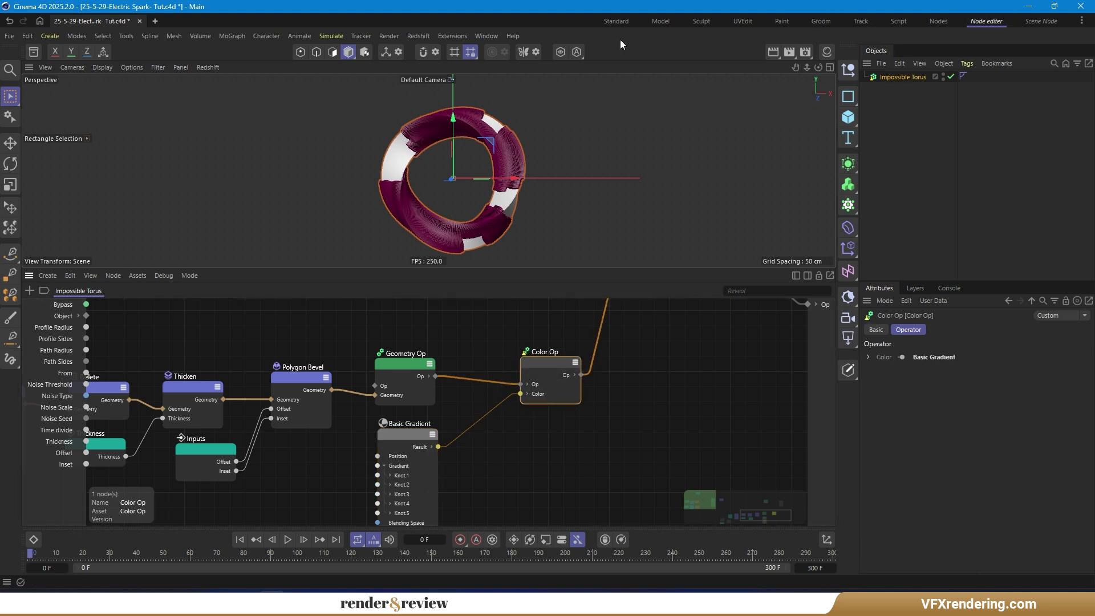
Step: In the Standard layout, keyframe the Impossible Torus's From input from -180° at frame 0 to 0° at frame 300
click(607, 22)
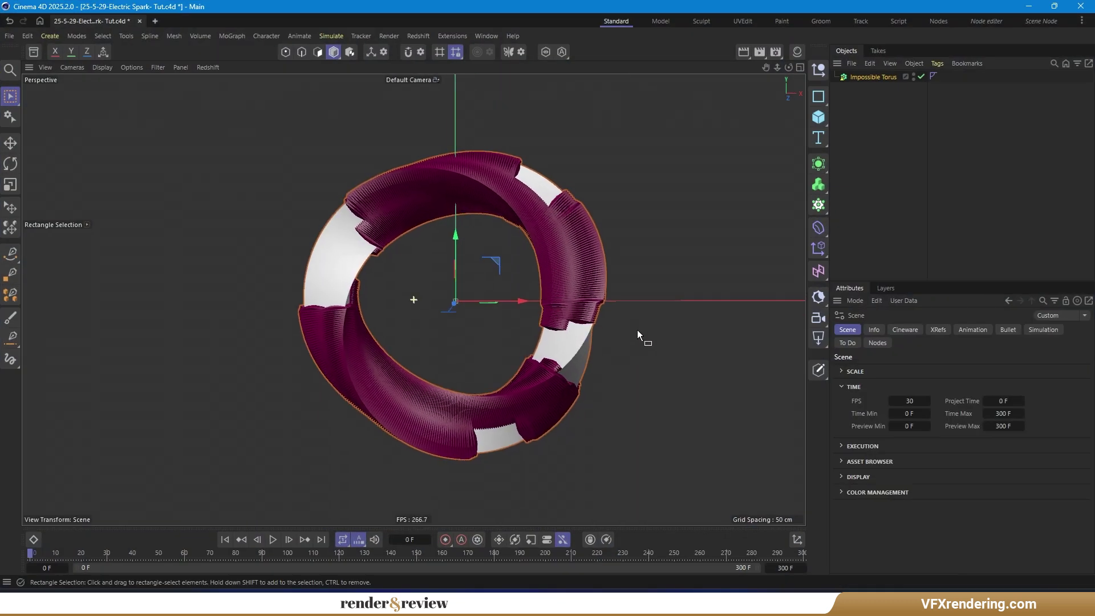
click(872, 77)
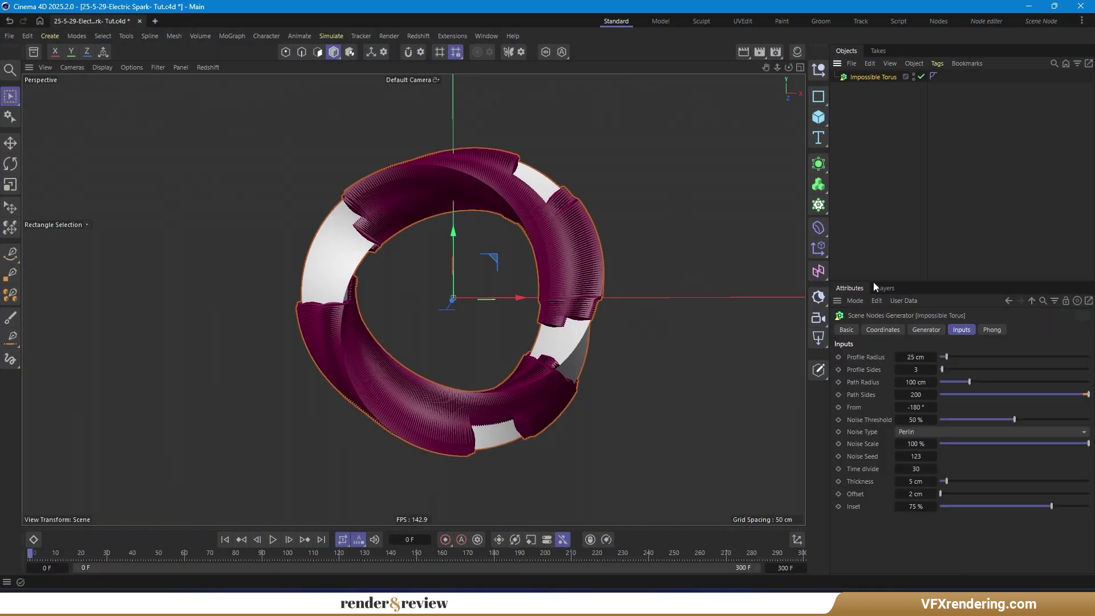
click(321, 539)
click(915, 409)
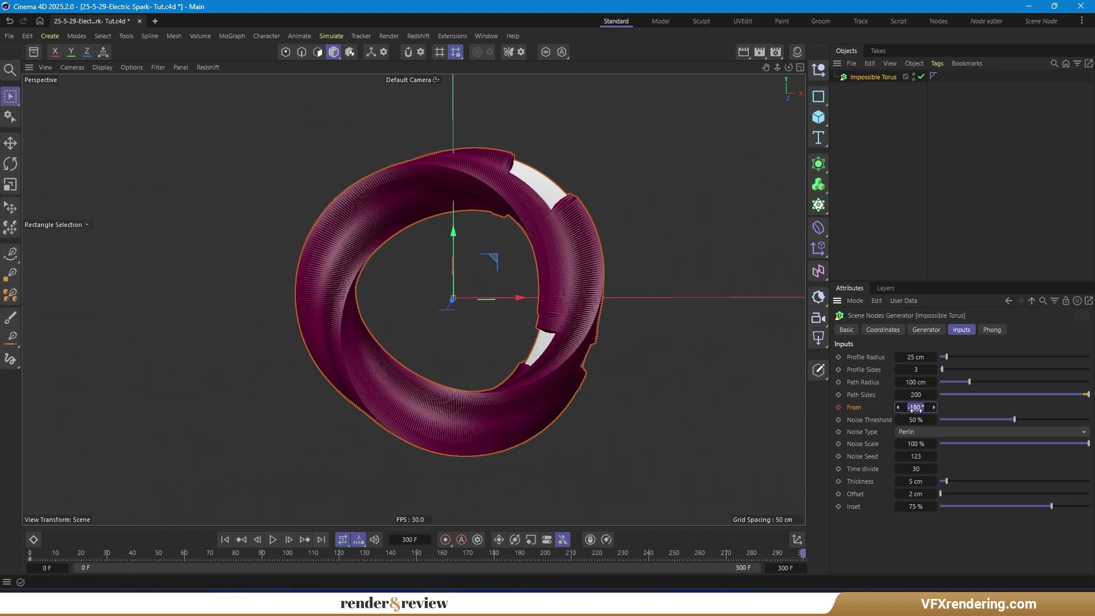
text(0)
key(Return)
click(836, 407)
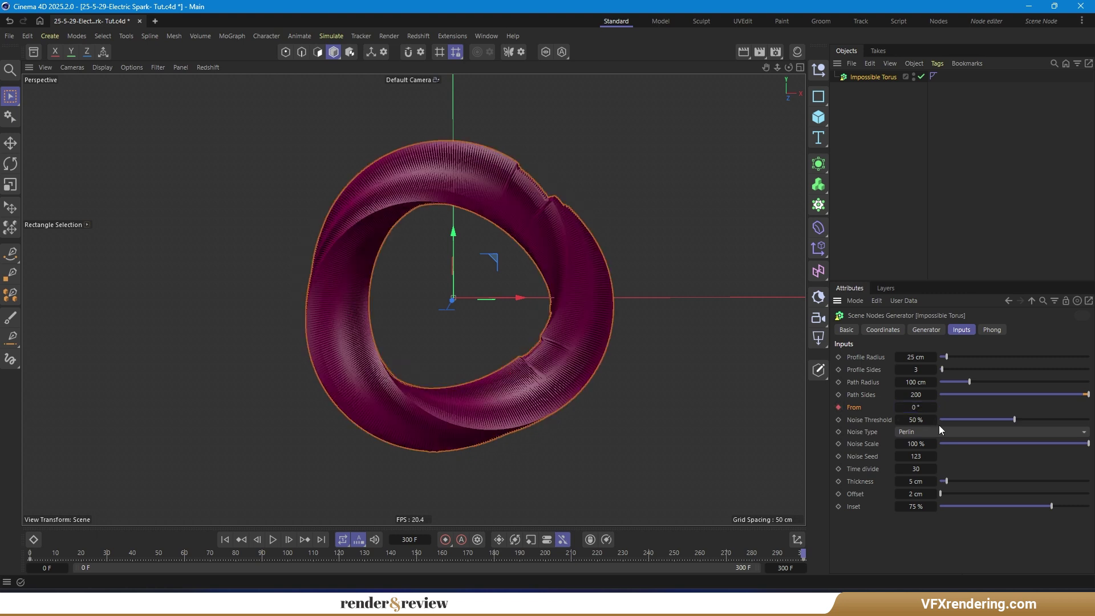
Step: Keyframe the Noise Threshold at 10% on frame 300 and 45% on frame 0, and play the animation
drag(919, 420, 917, 420)
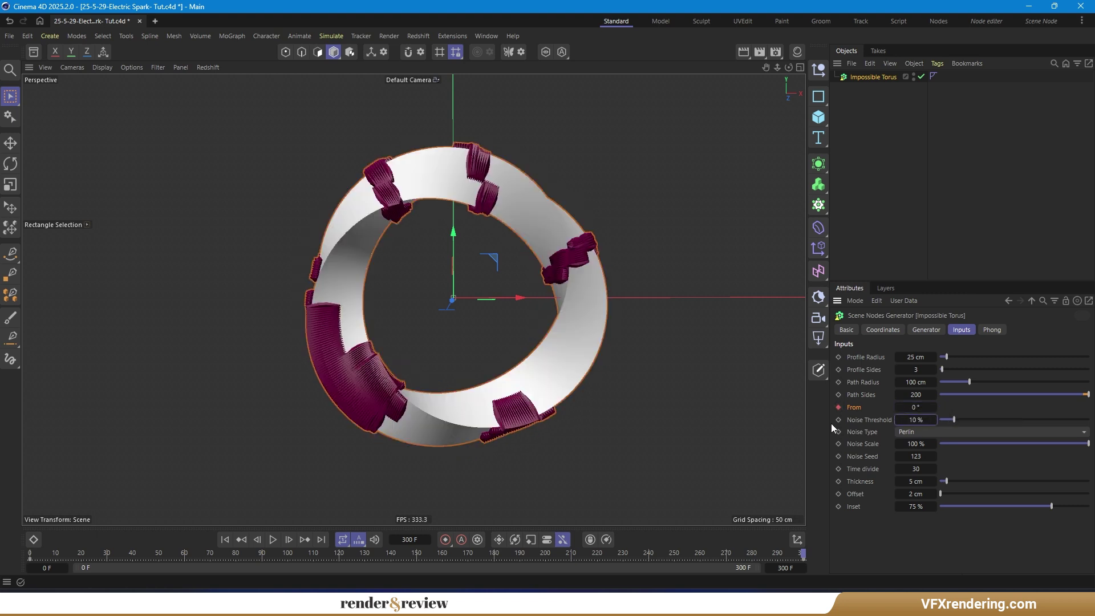
click(224, 539)
click(917, 421)
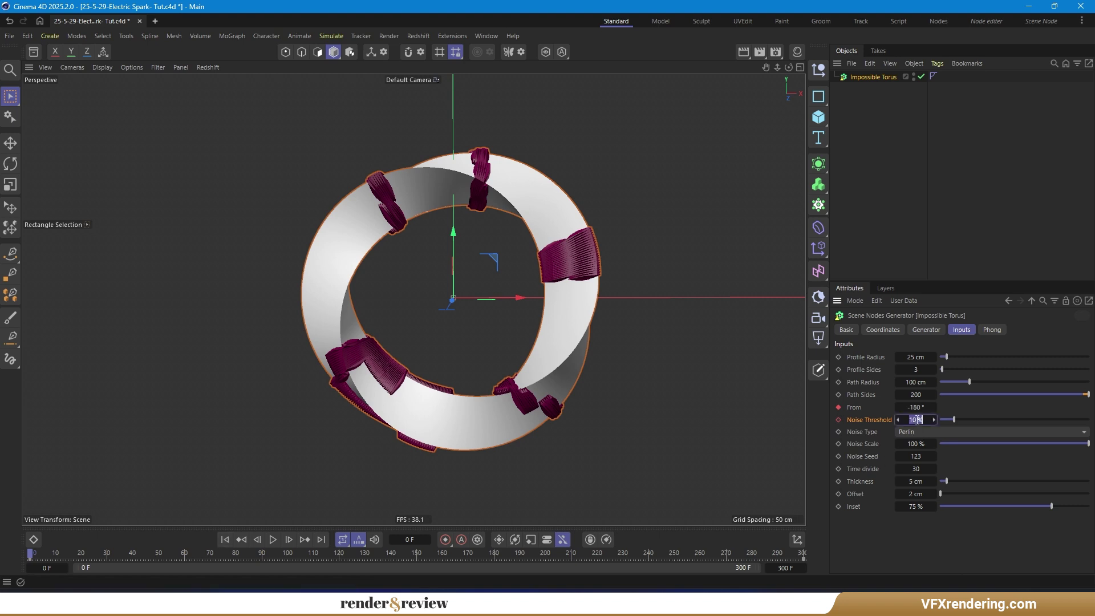
text(45)
key(Return)
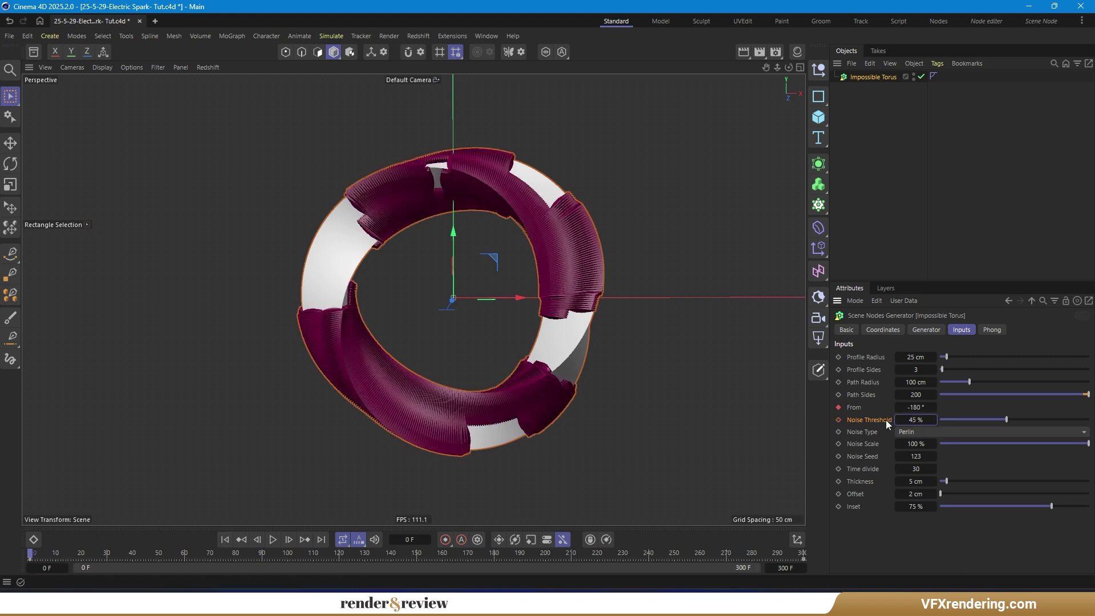
click(840, 420)
click(273, 539)
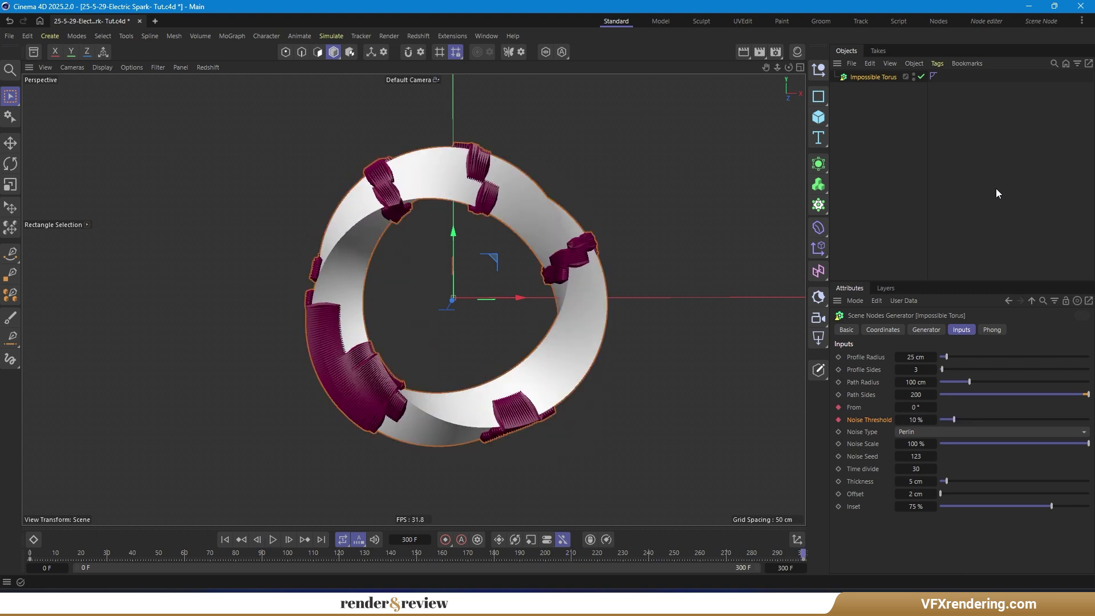
Step: Return to the first frame and make the torus's From and Noise Threshold animation curves linear in the Dope Sheet
click(227, 539)
click(34, 539)
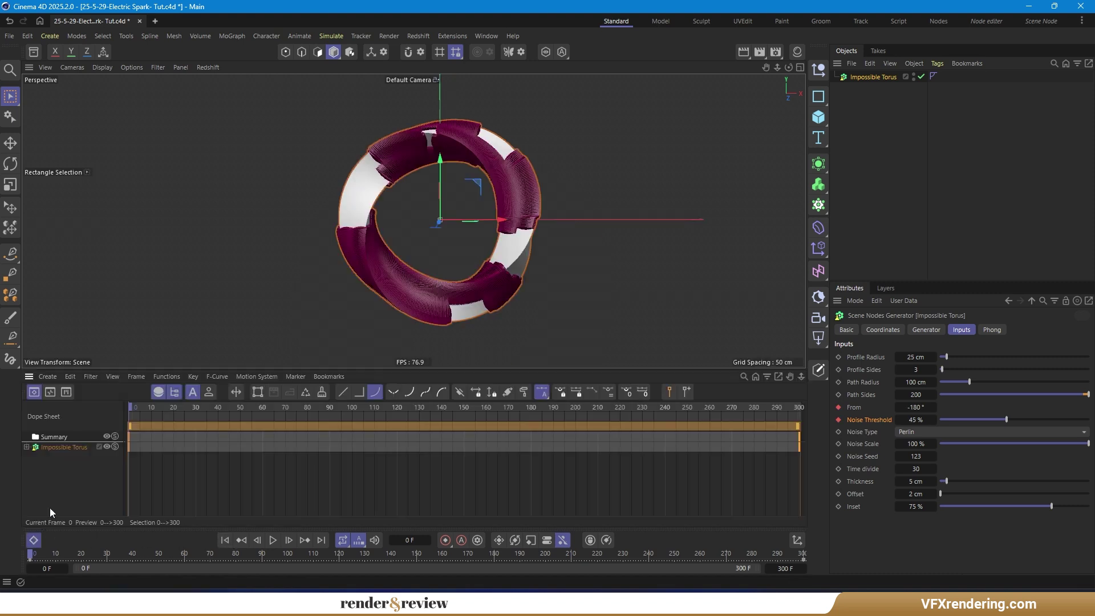
click(58, 448)
click(342, 392)
click(34, 538)
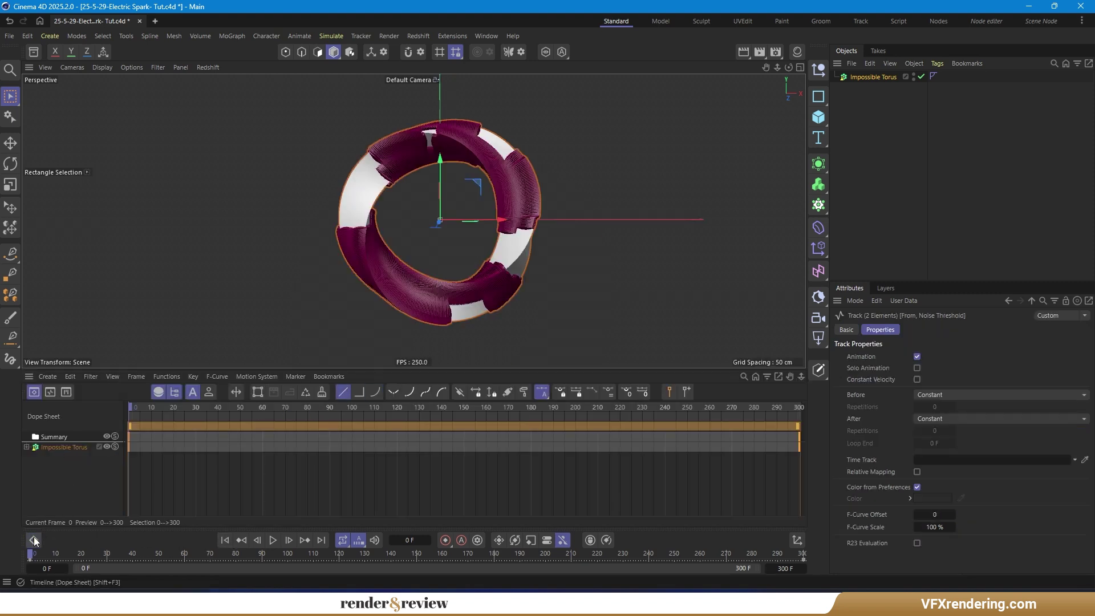
click(34, 539)
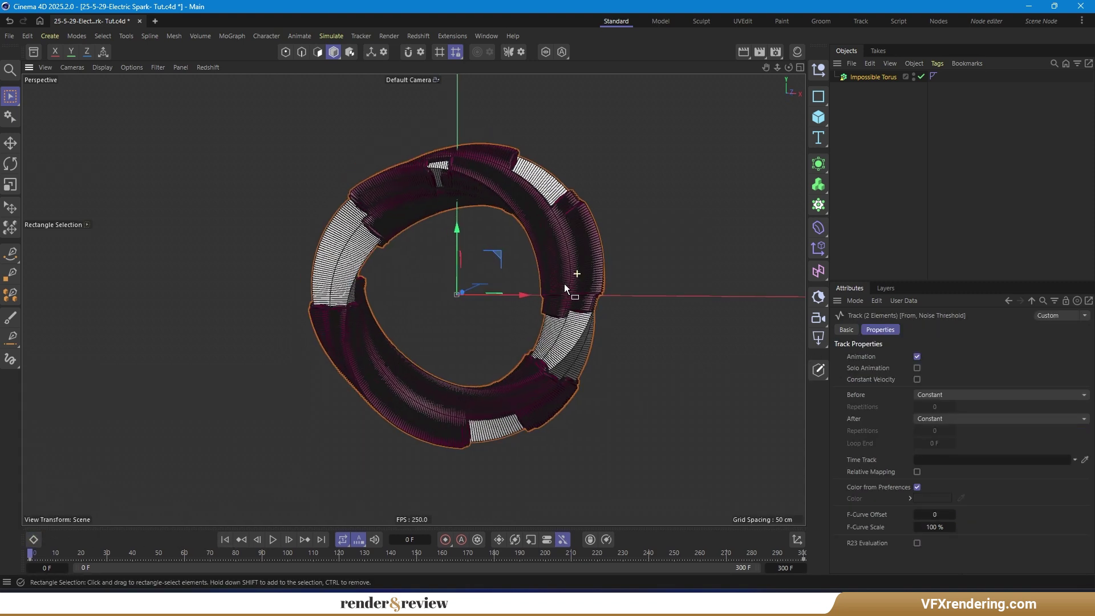
Step: Reselect the Impossible Torus, play its animation briefly and return to the first frame
click(848, 225)
click(873, 77)
click(272, 539)
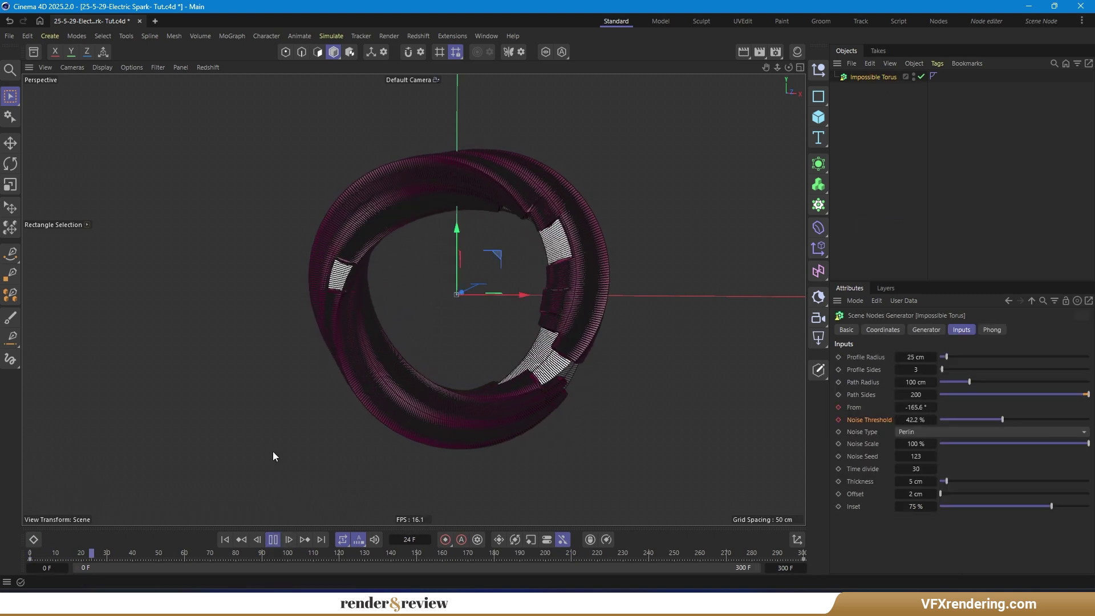
click(273, 540)
click(225, 540)
Step: Set the Noise Seed to 125 and replay the animation
drag(913, 420, 911, 419)
click(934, 456)
click(934, 456)
click(272, 539)
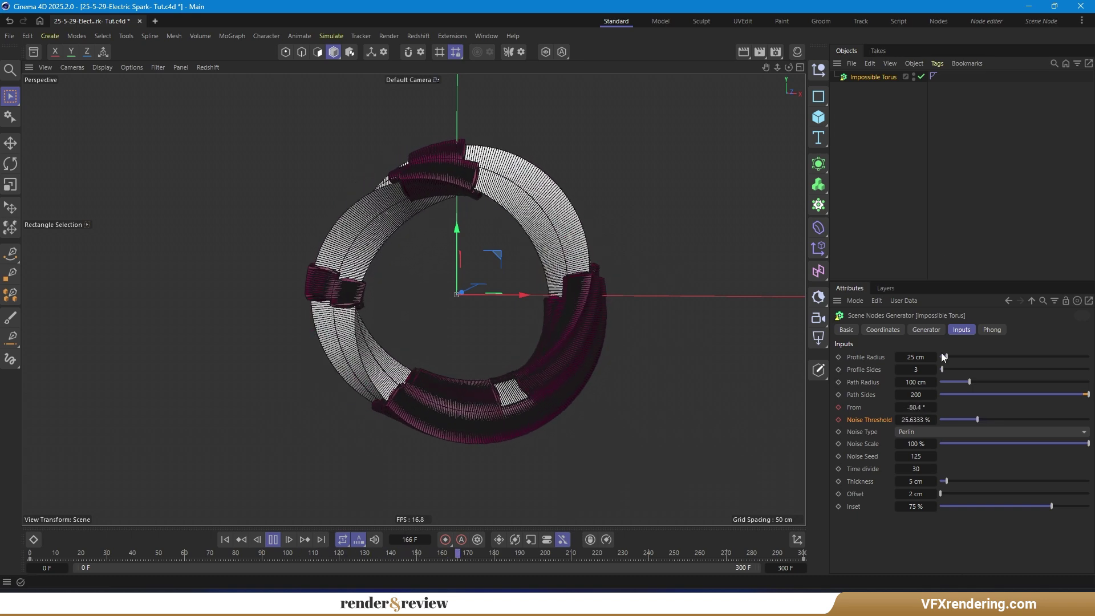
Step: Raise the torus's Profile Sides to 6 while the animation plays
click(933, 369)
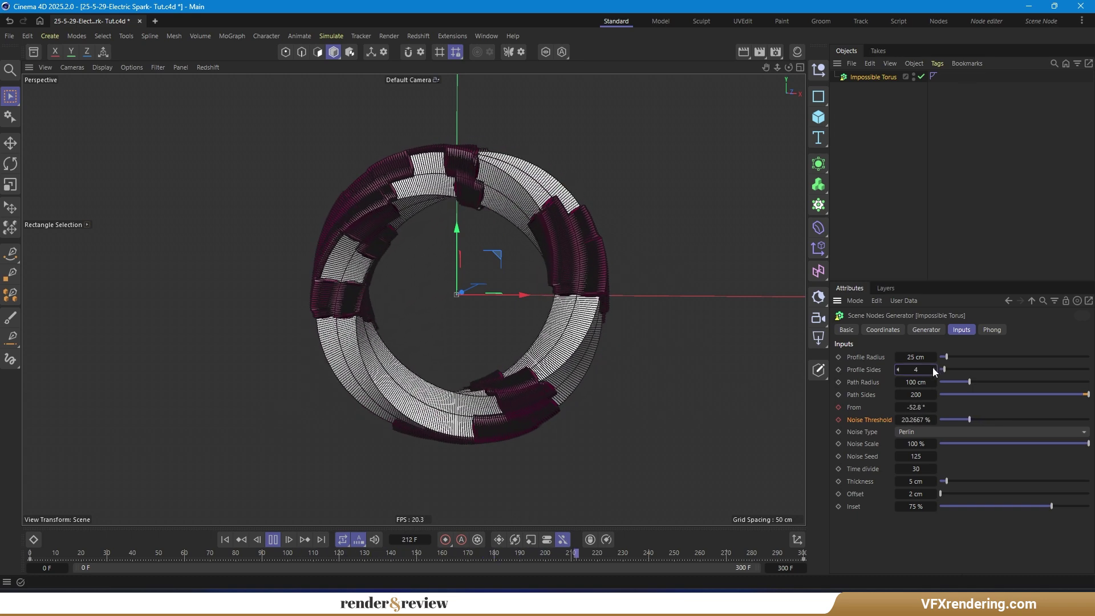
click(933, 368)
click(933, 368)
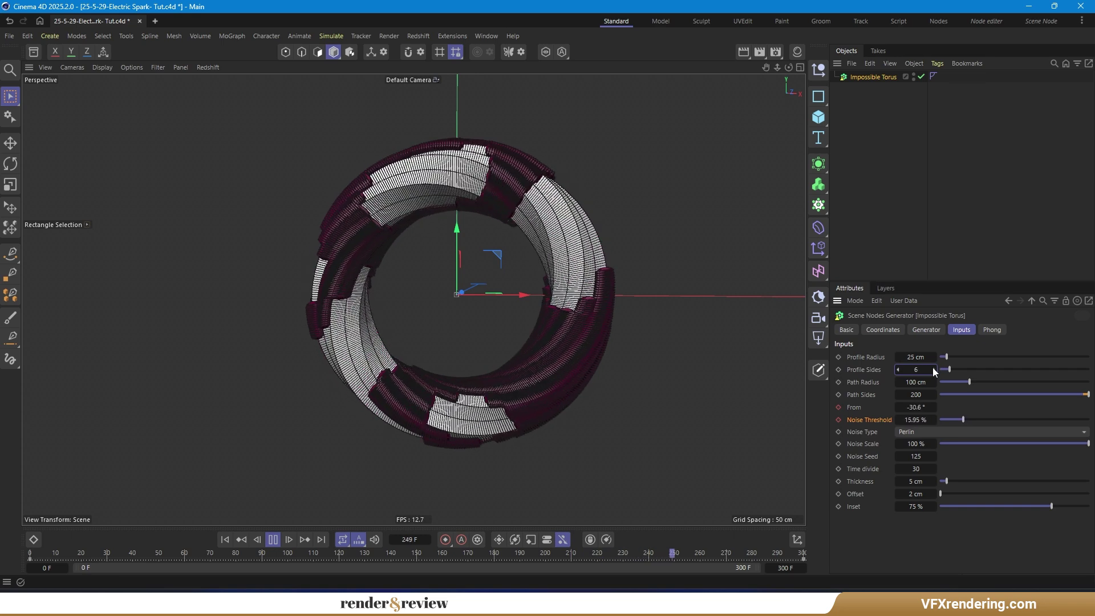
Step: Switch the view to Gouraud shading without lines, and set Profile Sides back to 3 at the first frame
key(n)
key(a)
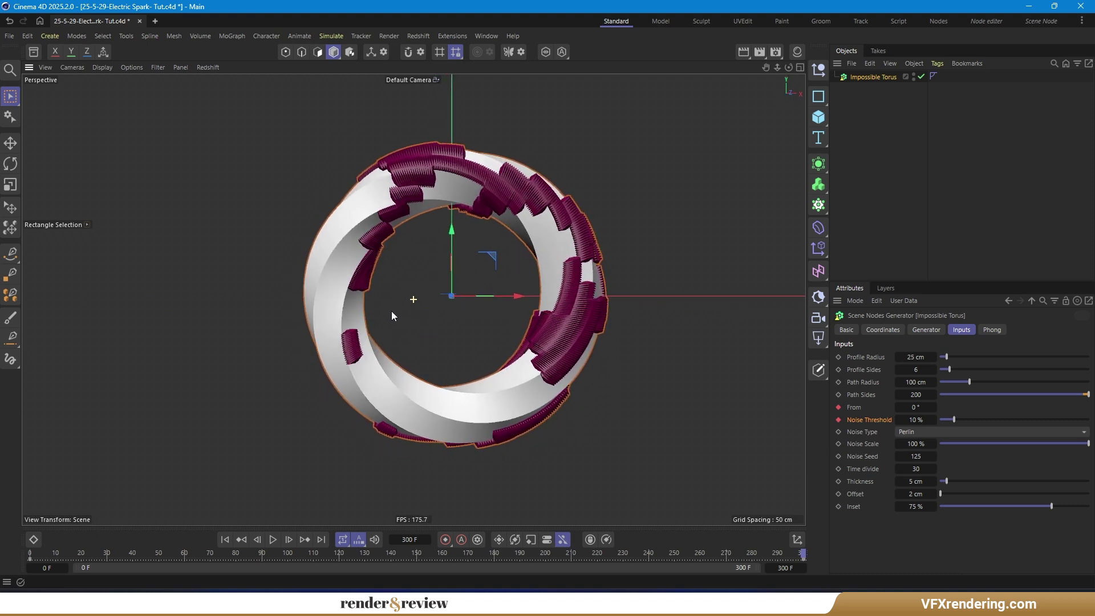
click(225, 540)
click(921, 369)
drag(920, 369, 921, 369)
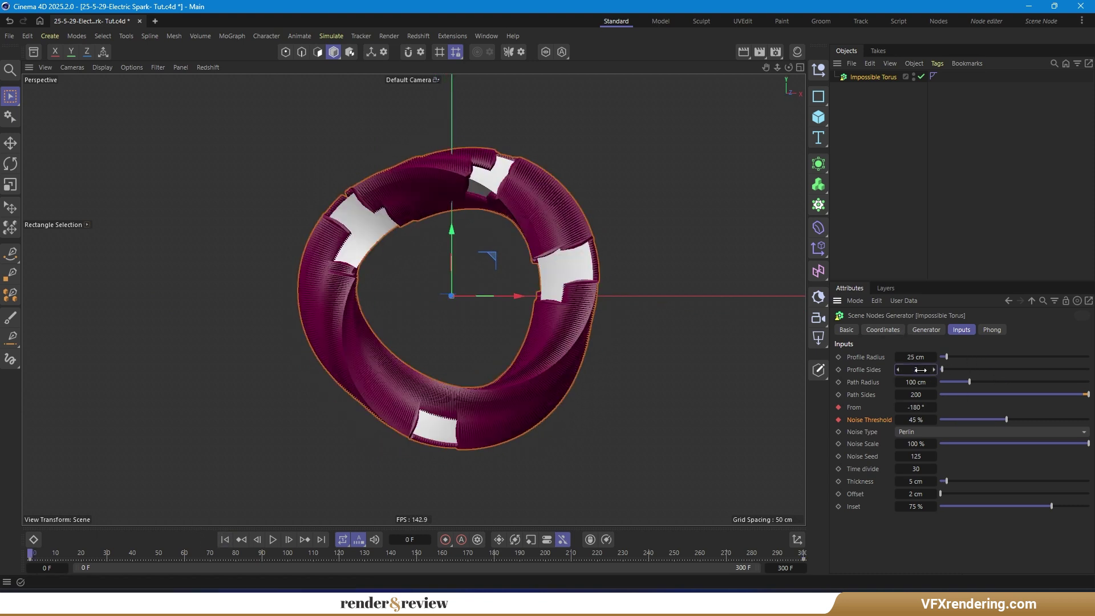
click(878, 247)
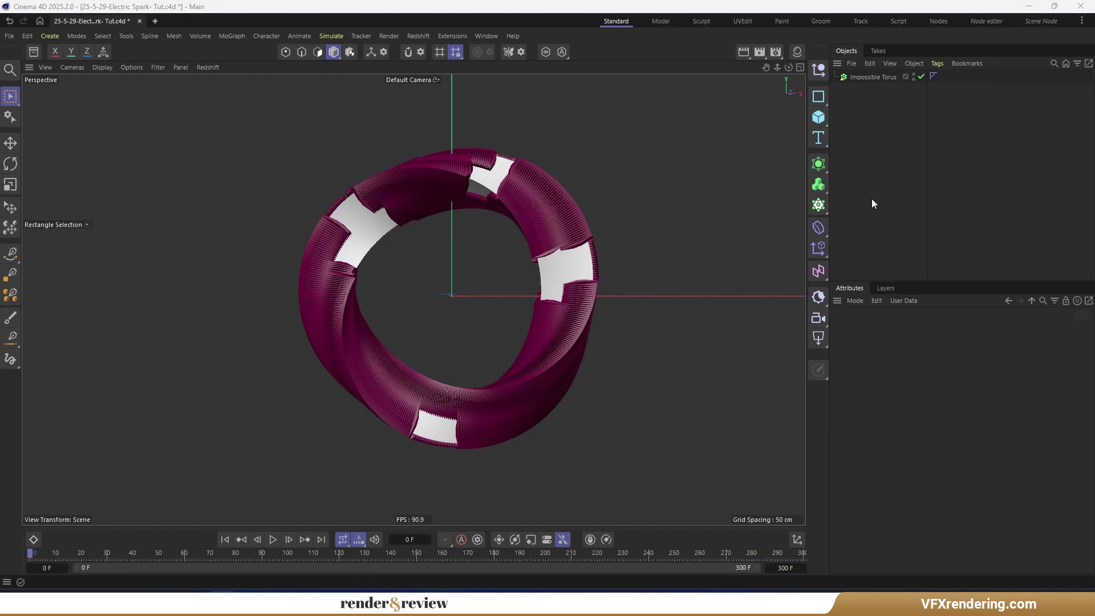
Step: In the Impossible Torus node graph, group the 13 noise-selection, thicken, bevel and color nodes in a scaffold named "Cover layout"
click(986, 21)
click(903, 77)
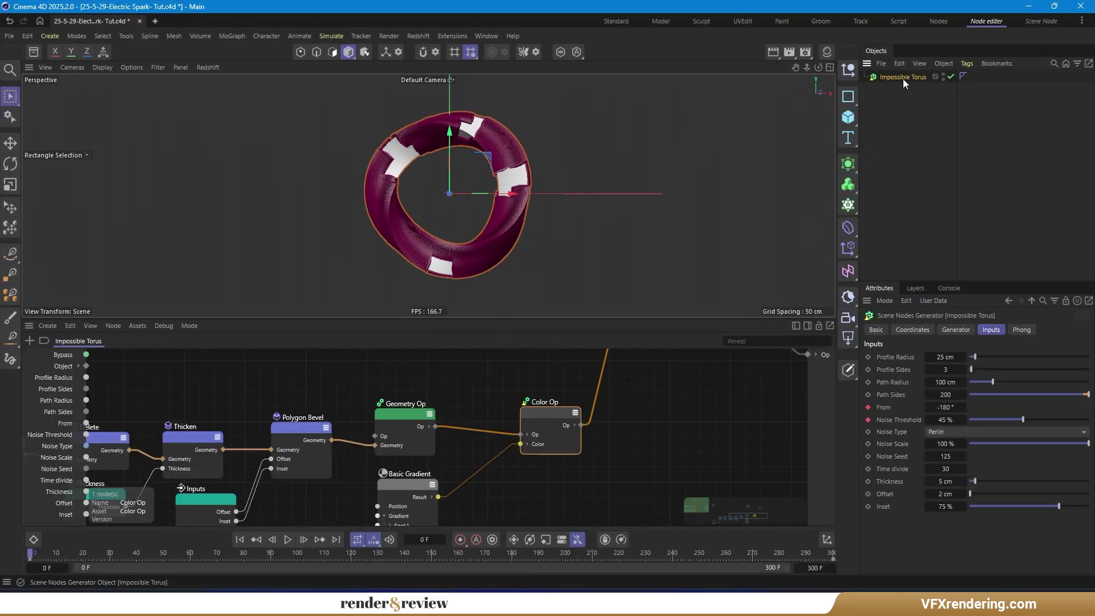
scroll(446, 388, down, 3)
drag(223, 374, 544, 495)
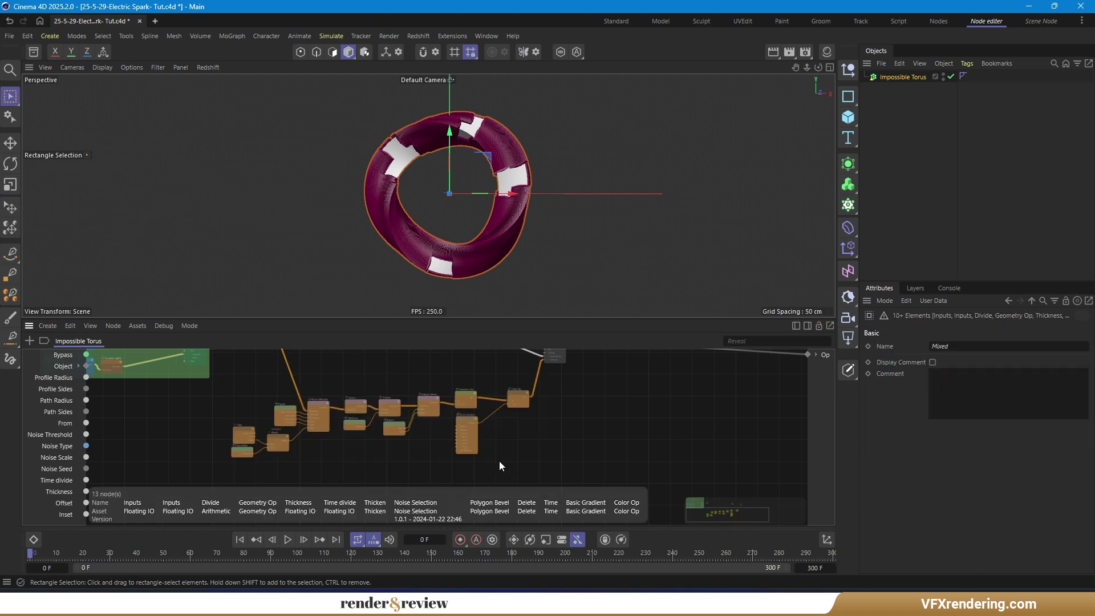
key(alt+s)
text(Cover)
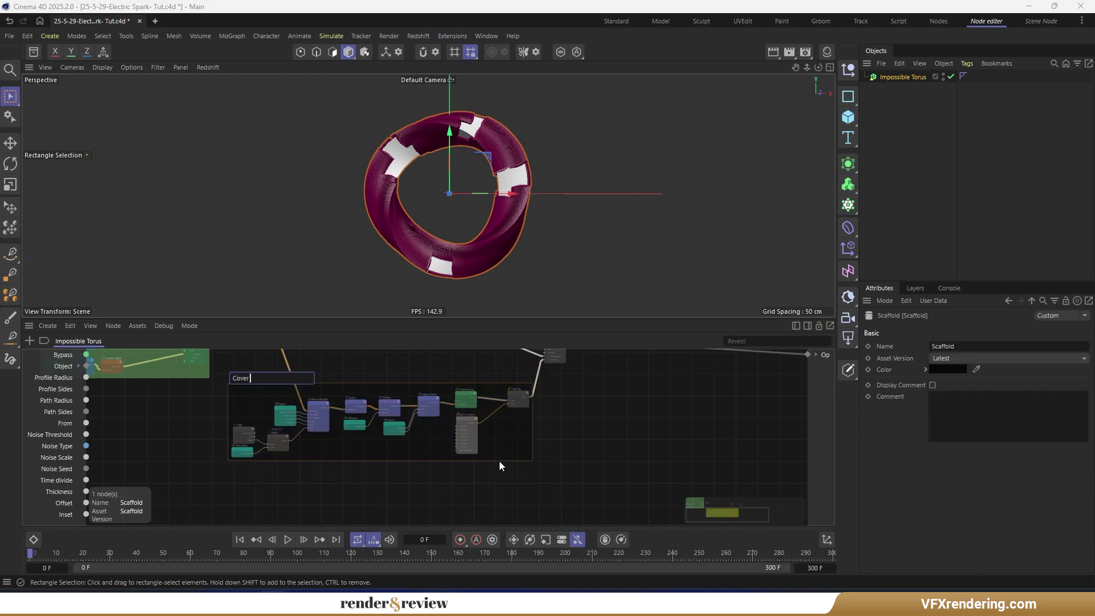
text( layout)
key(Return)
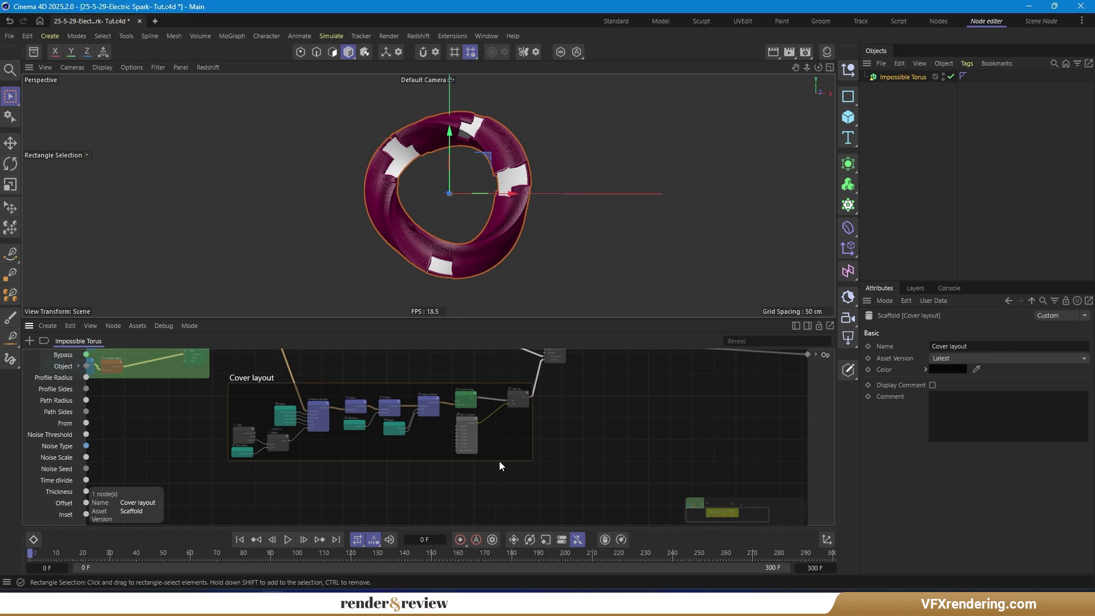
Step: Color the Cover layout scaffold orange
right_click(511, 440)
mouse_move(462, 429)
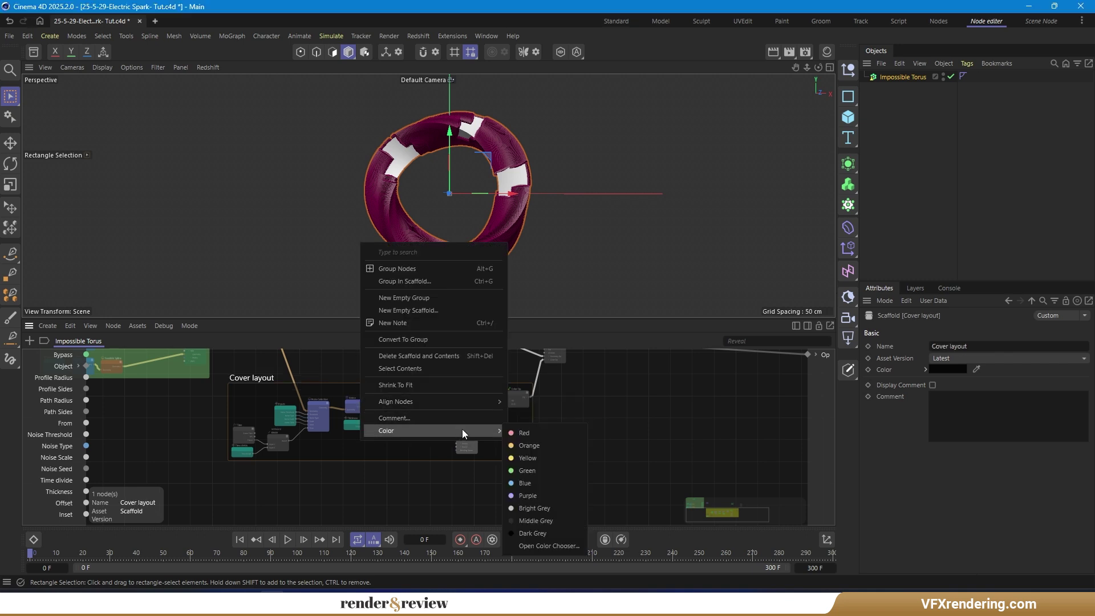
click(526, 447)
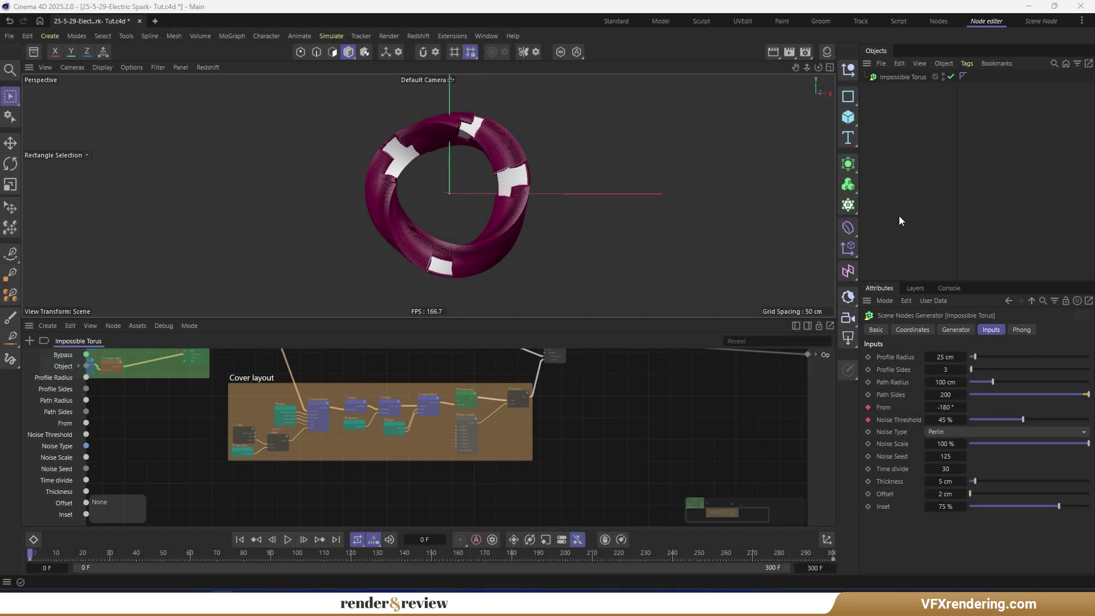
Step: Add a Nodes Spline object to the scene and rename it "Electric Spark"
click(902, 198)
key(shift+c)
text(spline)
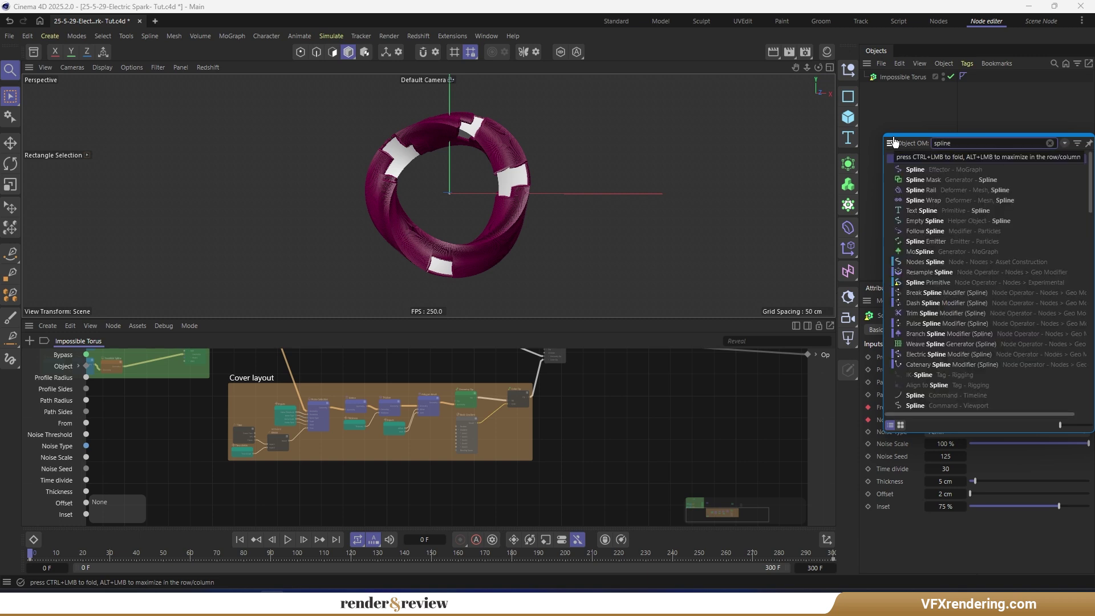
click(941, 263)
double_click(904, 77)
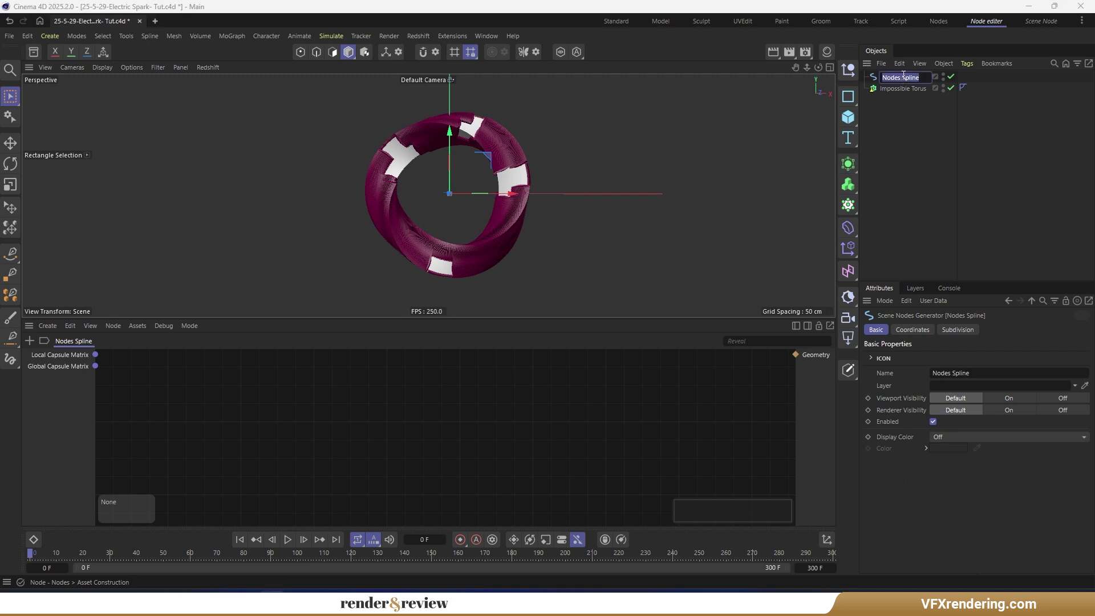
text(Ele)
key(Return)
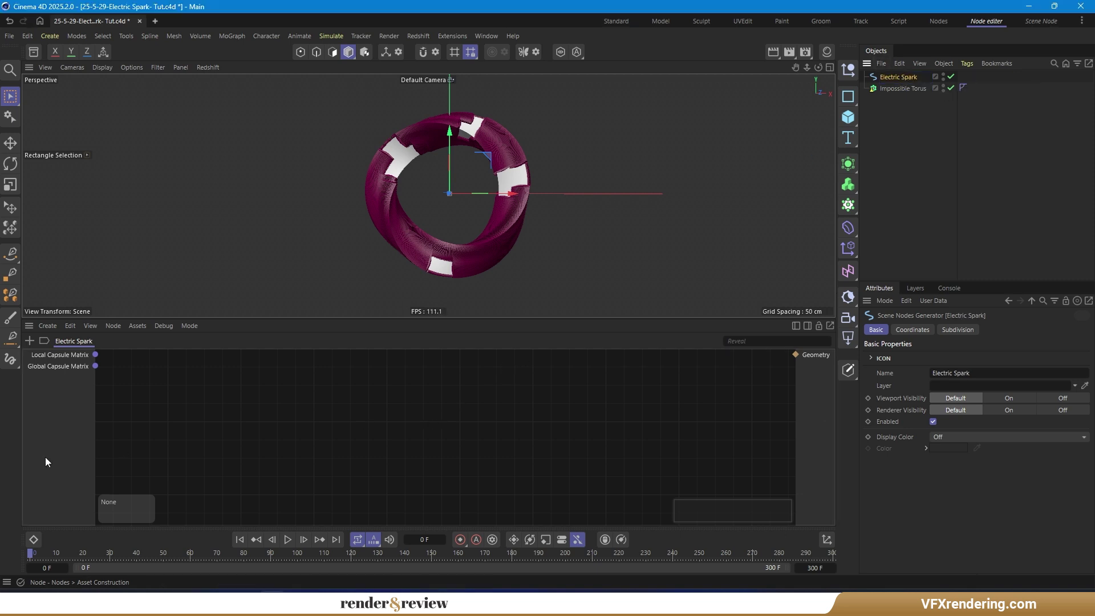
Step: Add an Object Link input to the Electric Spark graph and name it "Point control"
right_click(64, 396)
mouse_move(98, 422)
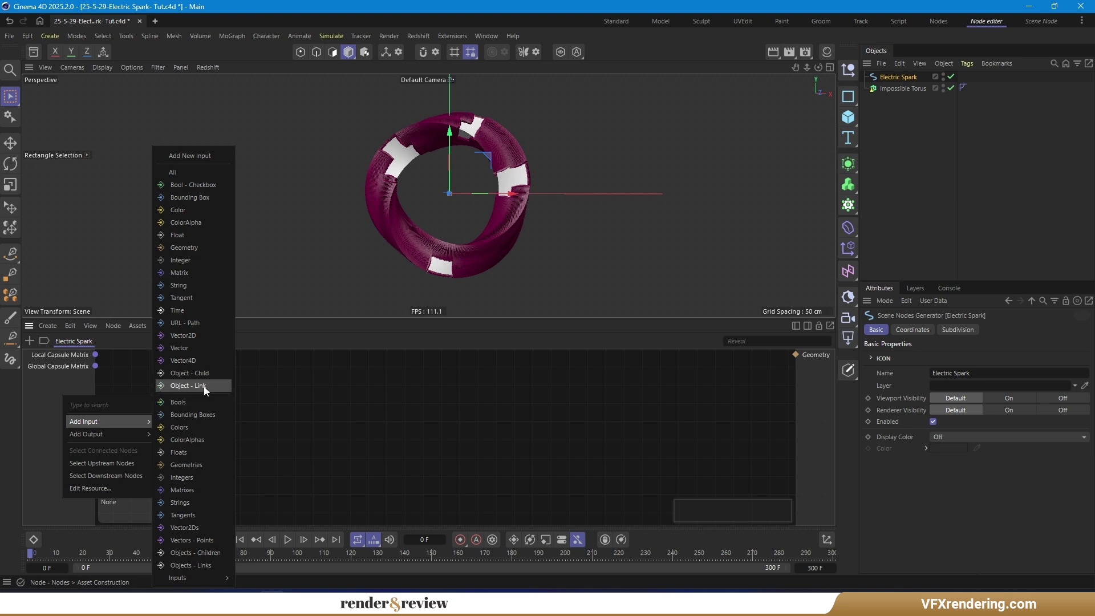
click(189, 386)
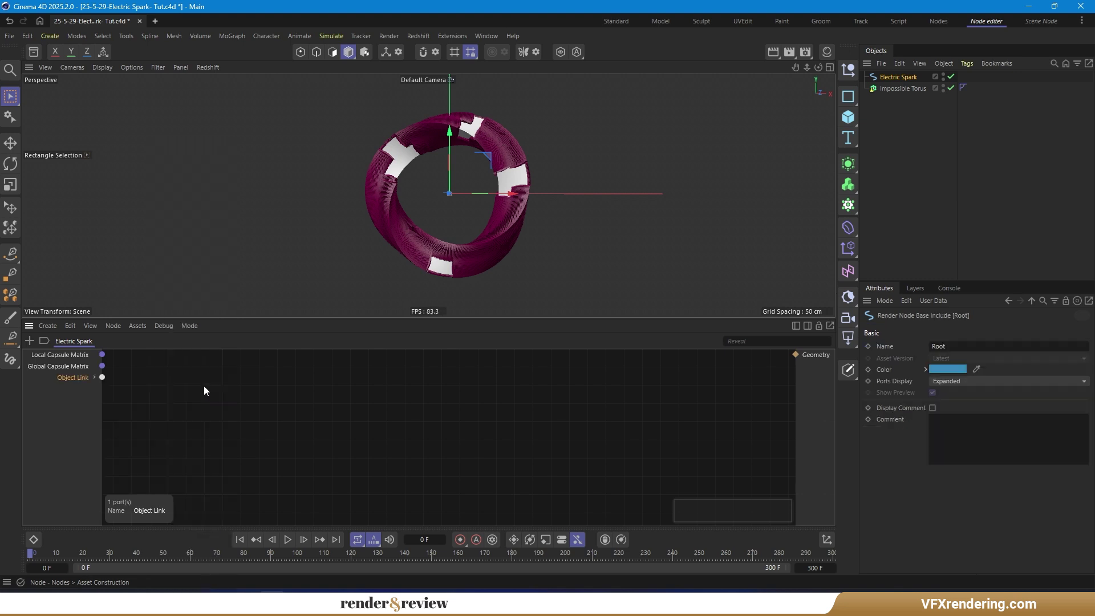
double_click(76, 378)
text(Po)
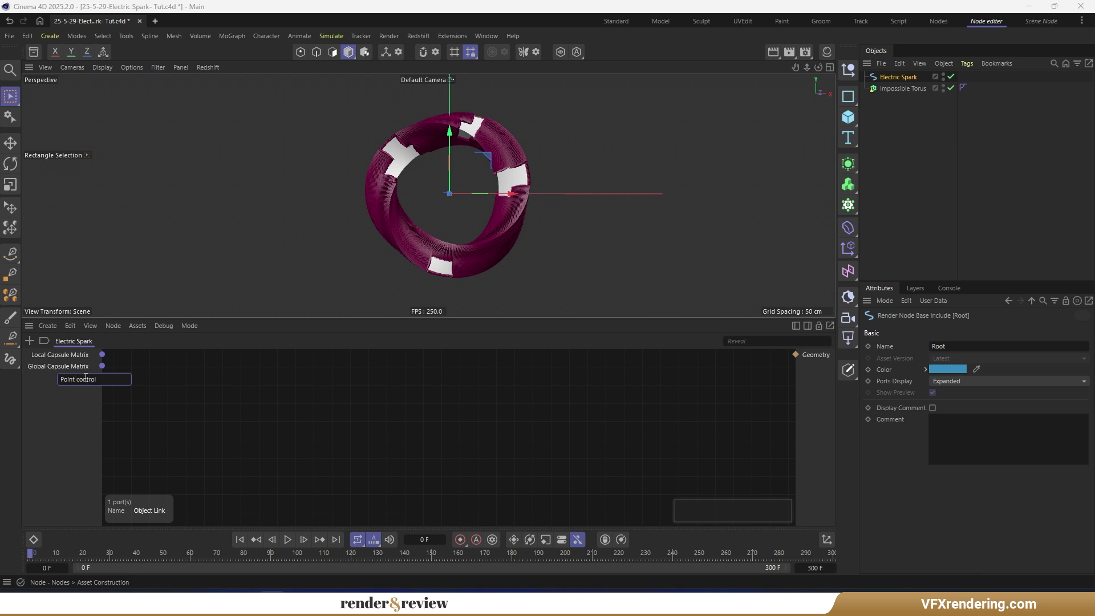
text(int control)
key(Return)
Step: Add a second Object Link input to the Electric Spark graph and name it "Impossible Torus"
right_click(82, 402)
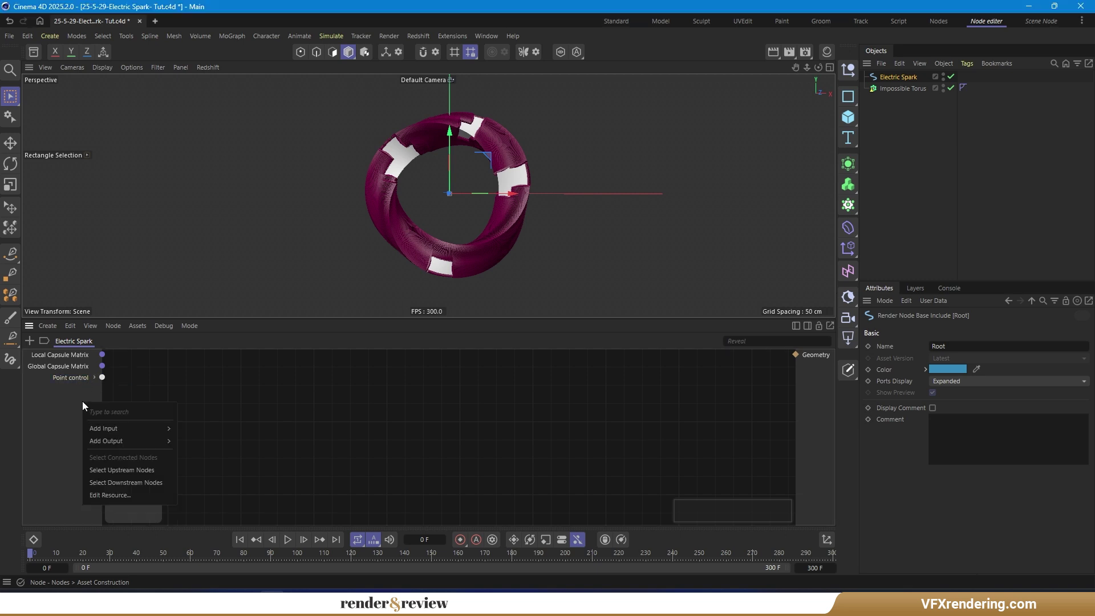
mouse_move(114, 429)
click(210, 408)
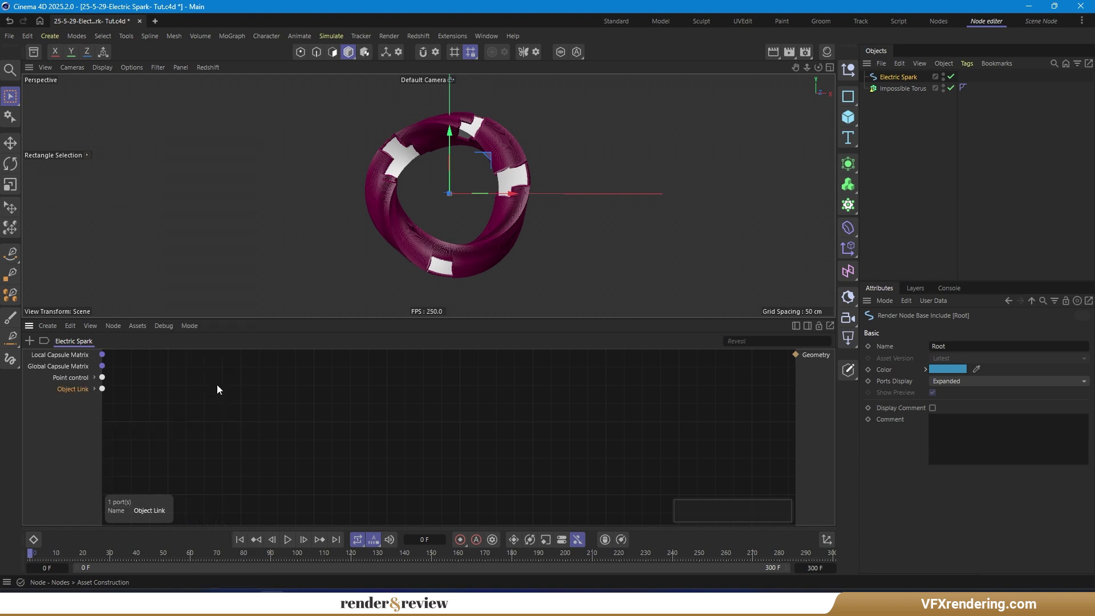
double_click(79, 390)
text(Impossible Torus)
key(Return)
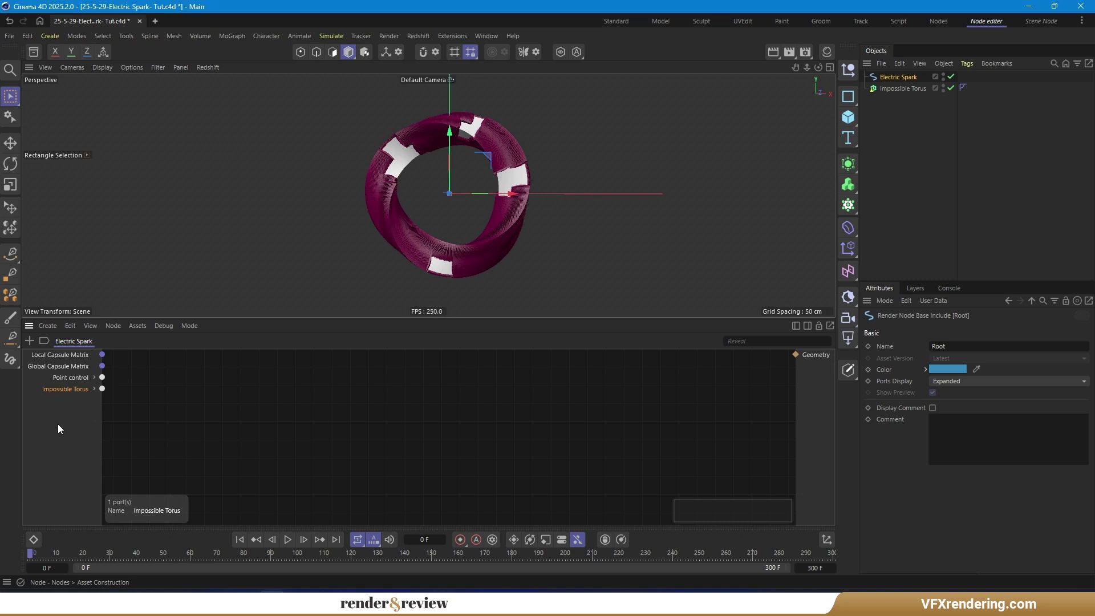
Step: Create a null object and rename it "Point control"
click(849, 71)
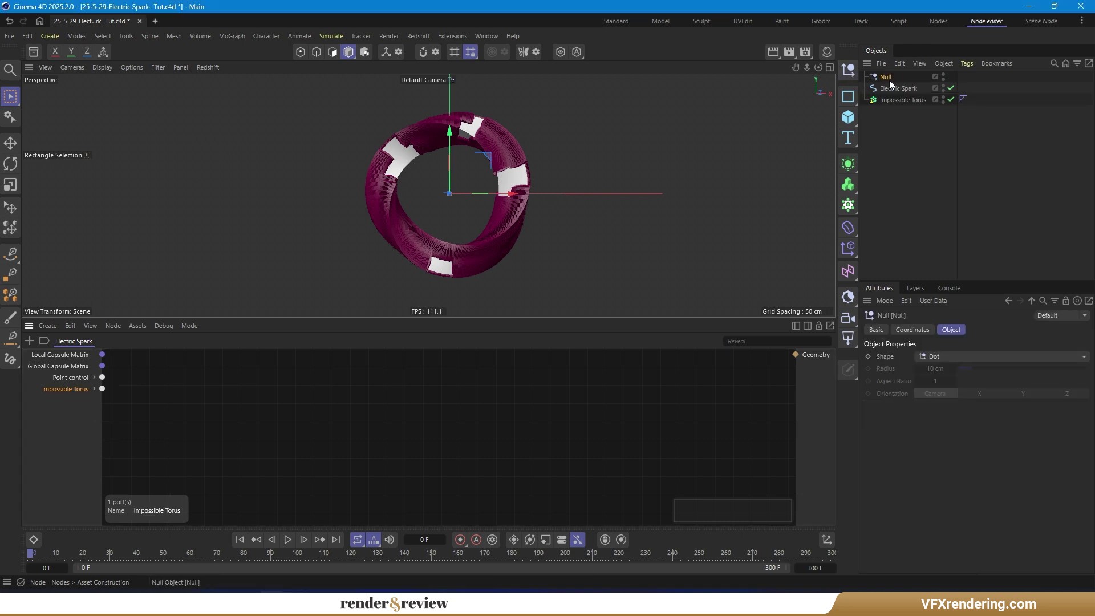
double_click(886, 78)
text(p)
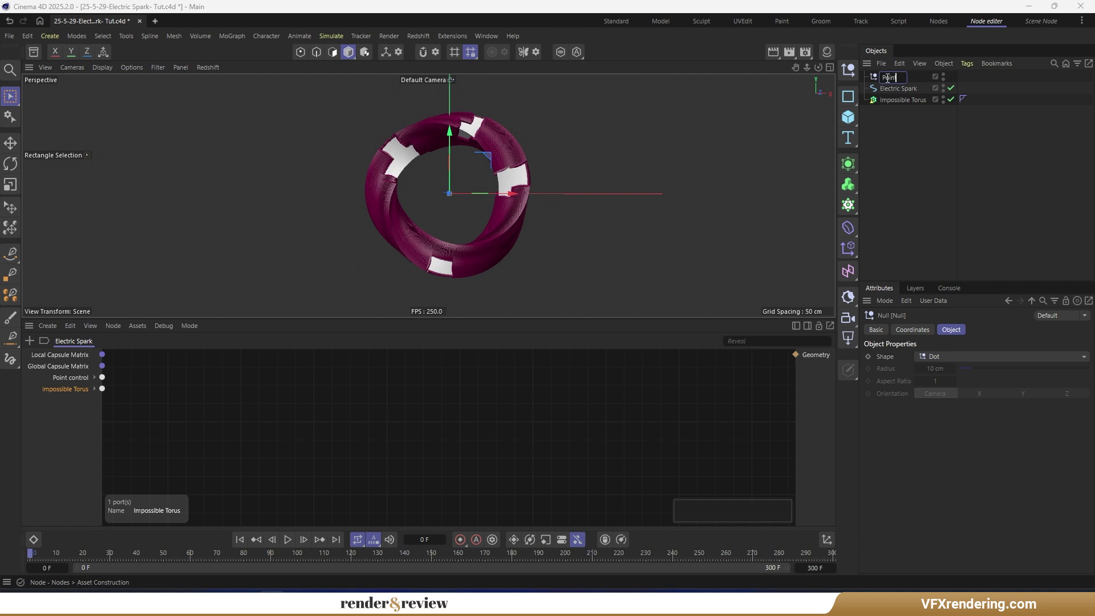
text(oint contro)
key(Return)
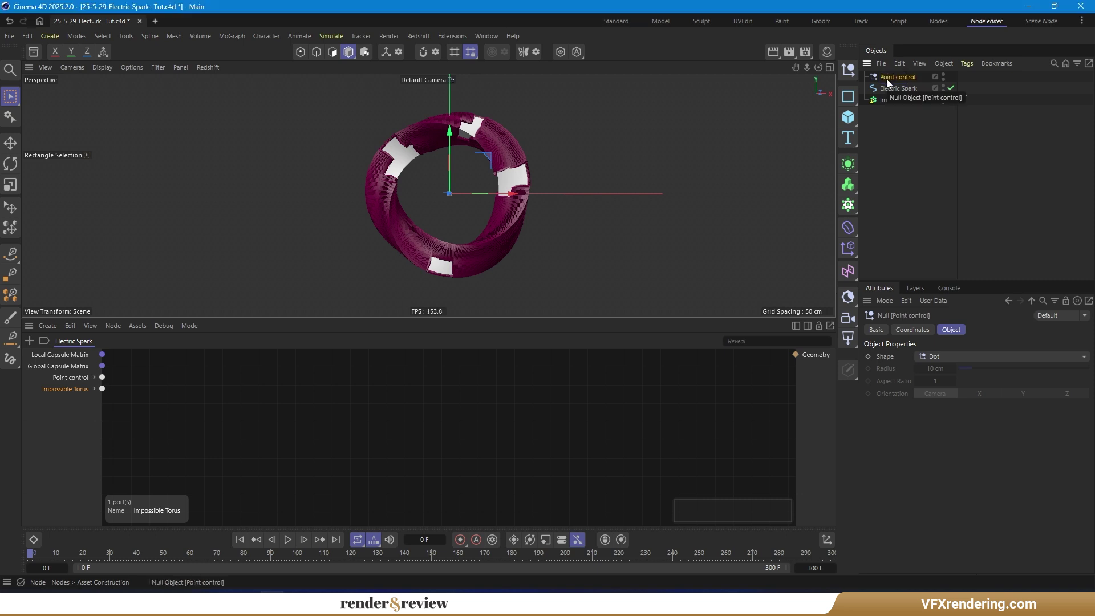
Step: Assign the Point control null and the Impossible Torus to Electric Spark's matching inputs, and move Electric Spark first in the object list
click(900, 90)
drag(895, 76, 964, 357)
drag(901, 100, 958, 369)
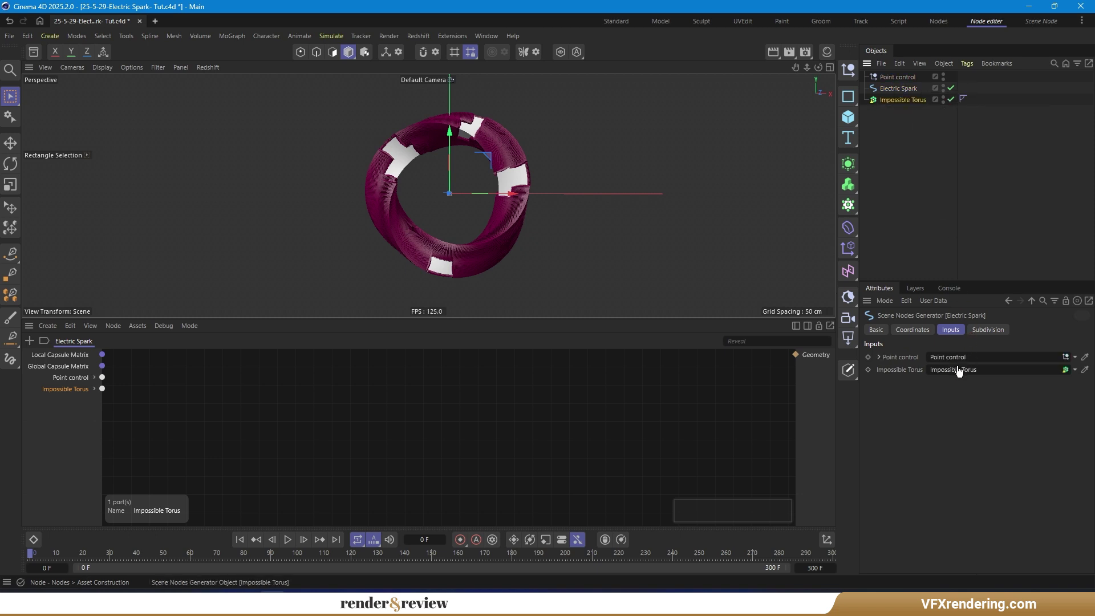
drag(900, 89, 900, 73)
Step: Place the Point control and Impossible Torus inputs as separate nodes in the graph, and enlarge the node area
drag(102, 377, 210, 381)
drag(72, 391, 203, 438)
drag(350, 283, 346, 222)
drag(201, 358, 204, 425)
drag(205, 296, 208, 341)
drag(213, 412, 206, 413)
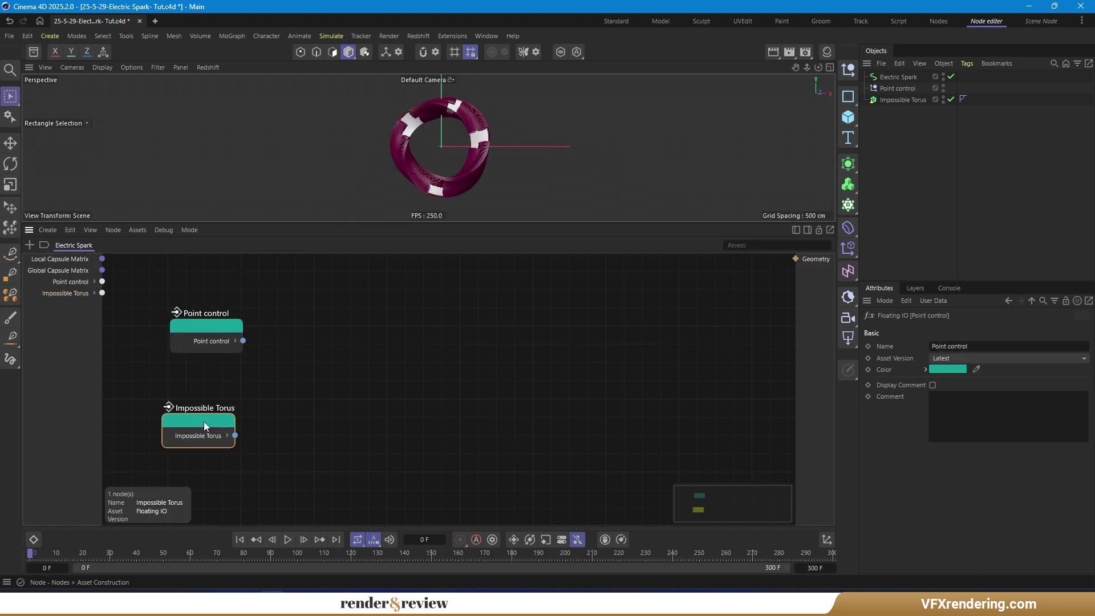
drag(224, 327, 212, 308)
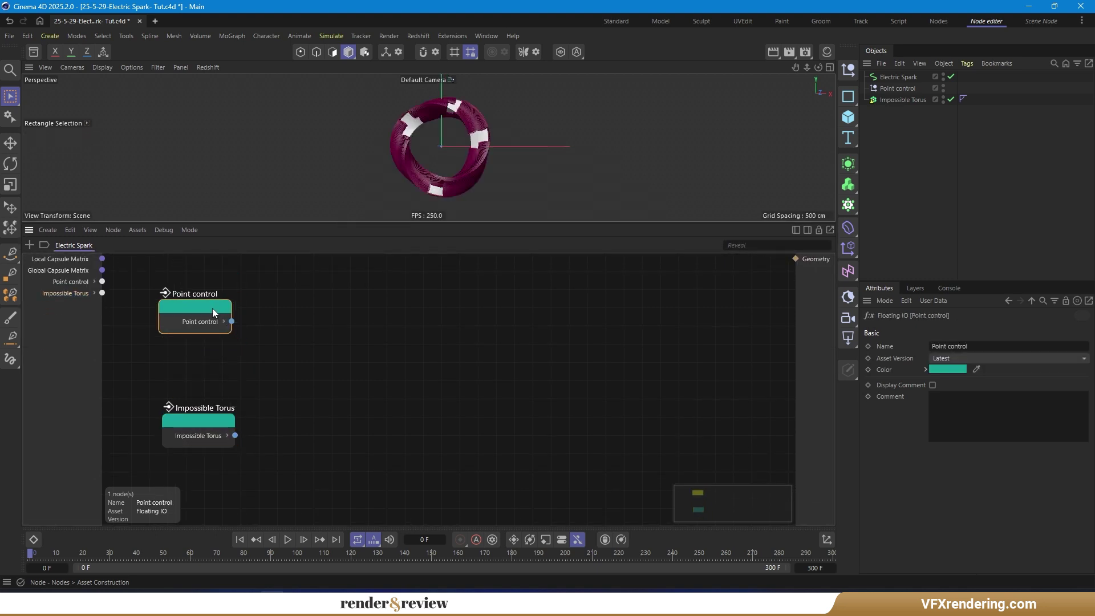
Step: Expand the output ports of the Impossible Torus and Point control nodes, including Point control's Matrix components, and space the two nodes apart
click(227, 435)
drag(203, 425, 196, 395)
click(343, 408)
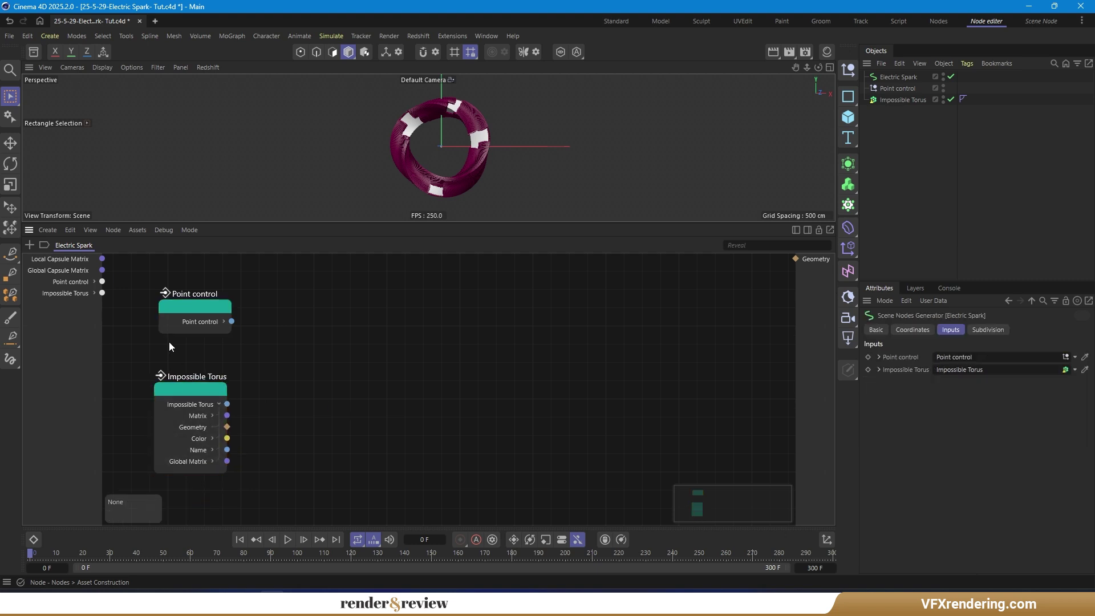
click(223, 321)
drag(209, 309, 204, 279)
scroll(274, 345, down, 2)
drag(198, 384, 199, 415)
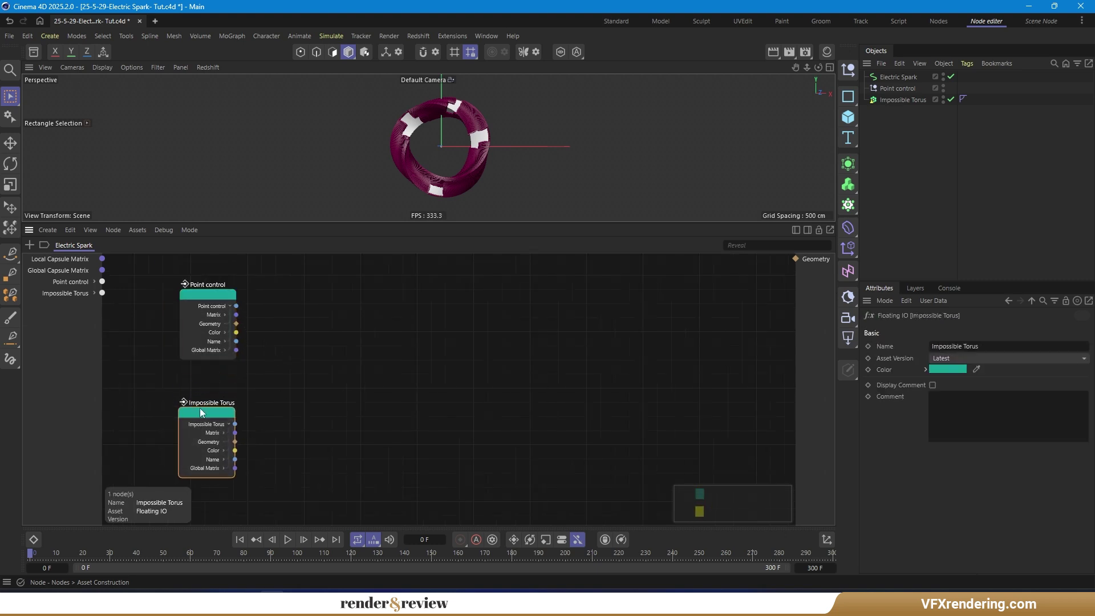
scroll(229, 312, up, 2)
click(228, 310)
drag(217, 282, 211, 272)
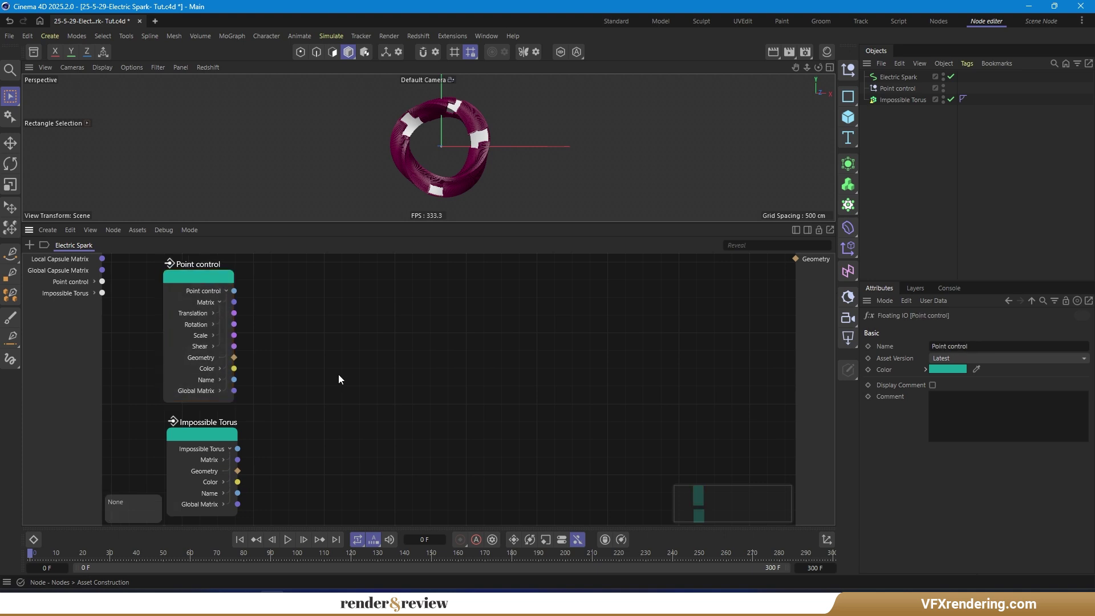
Step: Add a Transform Geometry node and feed it the Impossible Torus node's Matrix as Transform and its Geometry
click(344, 374)
double_click(348, 381)
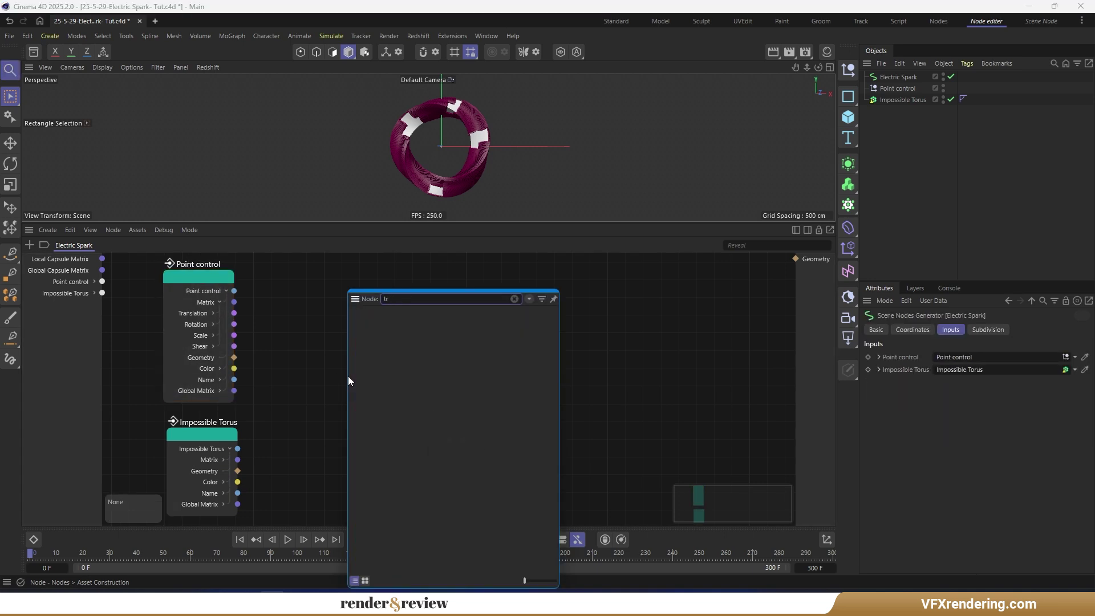
text(tran)
click(394, 325)
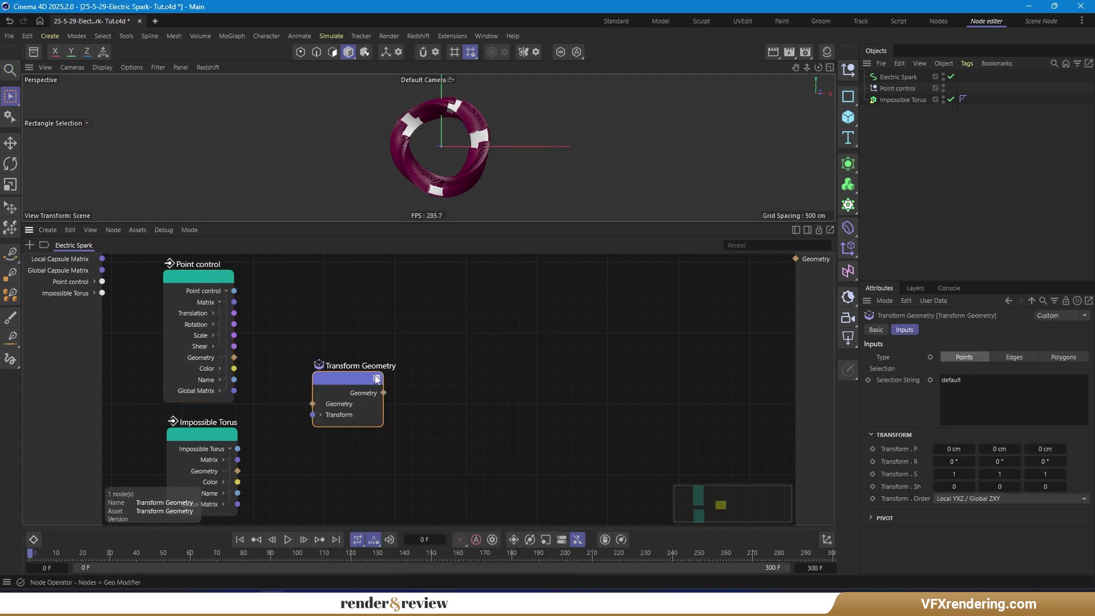
drag(351, 374, 337, 446)
drag(285, 481, 311, 443)
drag(237, 460, 292, 445)
click(391, 468)
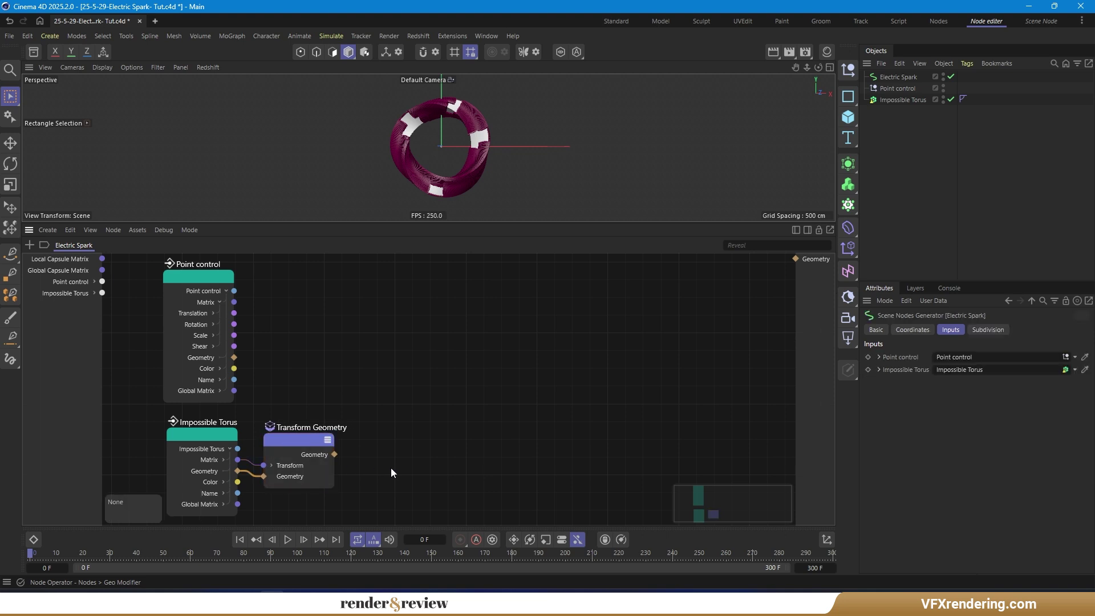
Step: Add a Closest Points node and place it between the Point control node and the graph output
double_click(392, 467)
text(close)
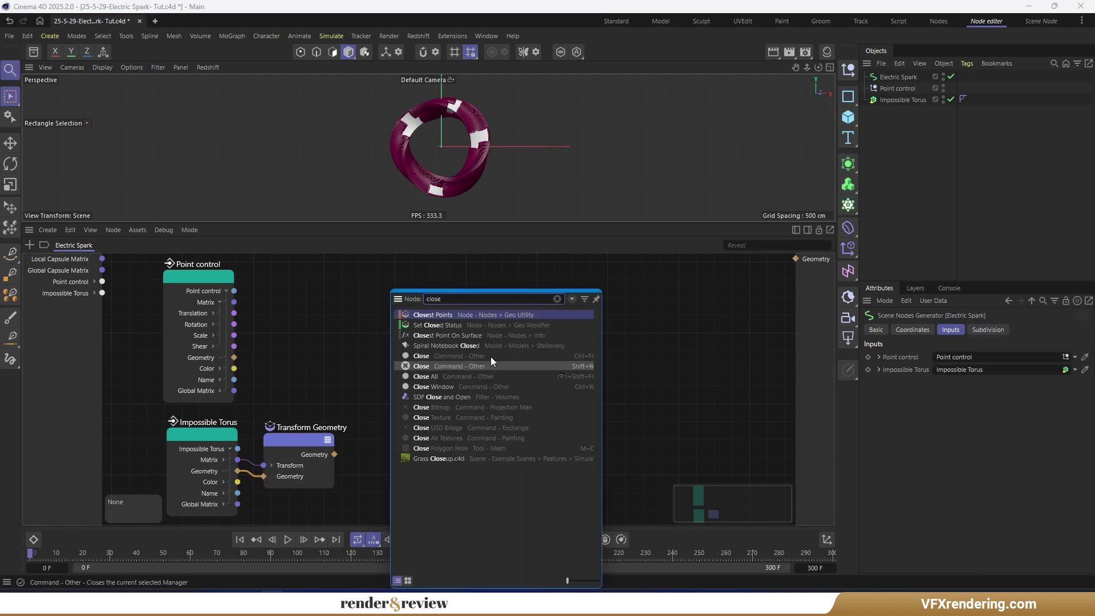
click(453, 316)
drag(385, 473, 406, 370)
drag(408, 354, 417, 322)
Step: Expose Maximum Distance and Maximum Neighbors of Closest Points as graph inputs, and route them through a separate Inputs node
click(946, 444)
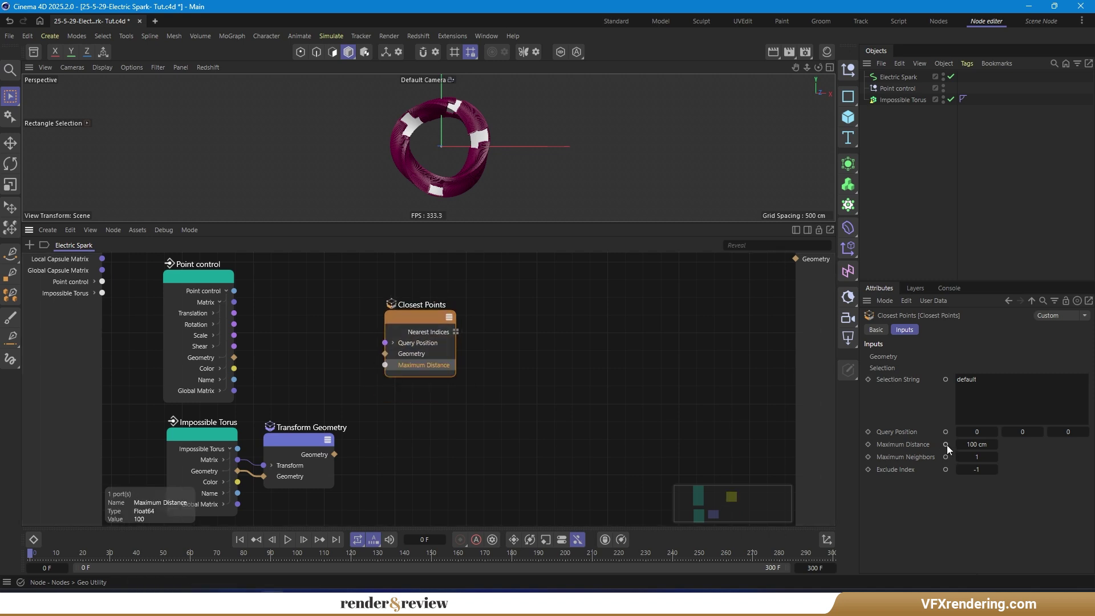
click(946, 456)
right_click(385, 365)
click(348, 365)
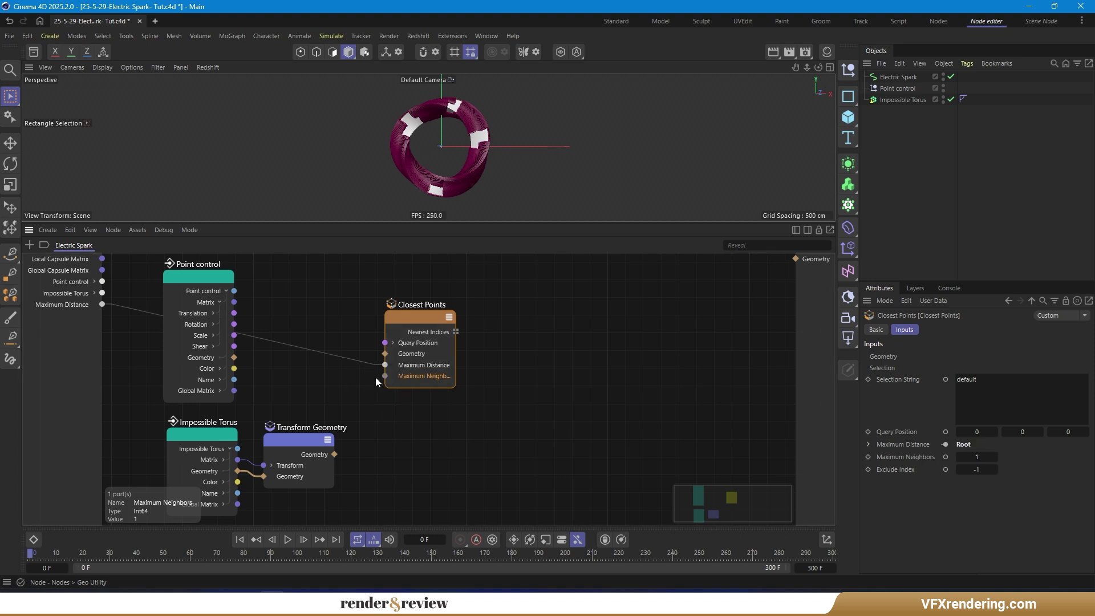
right_click(384, 376)
click(343, 377)
drag(72, 333, 293, 363)
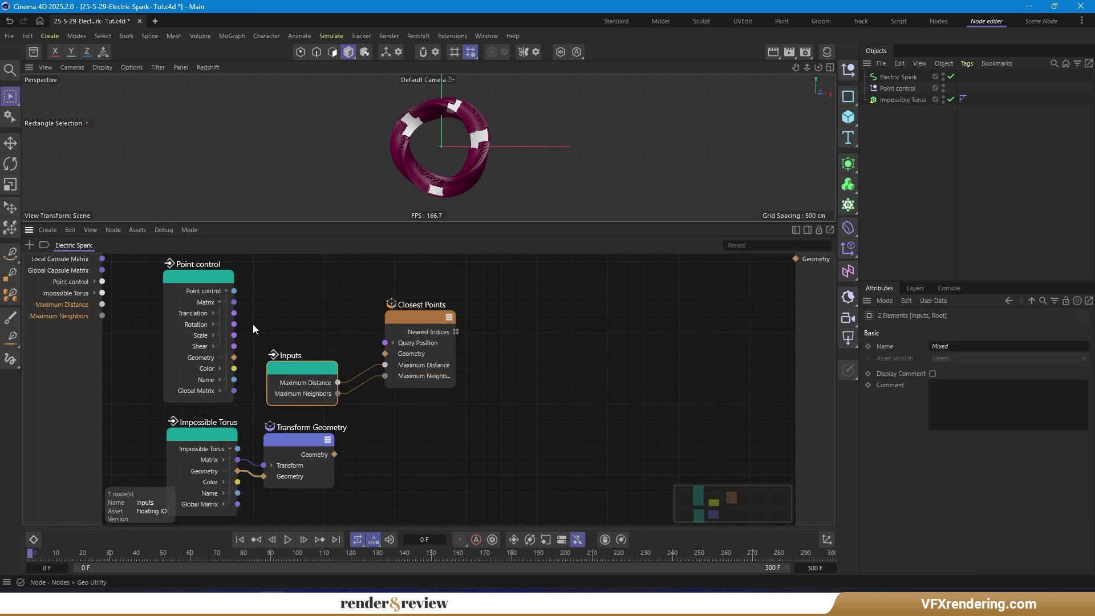
Step: Connect Point control's Translation to the Query Position of Closest Points and the transformed geometry to its Geometry, tidying the node layout
drag(234, 313, 385, 343)
drag(334, 454, 414, 381)
drag(291, 376, 293, 368)
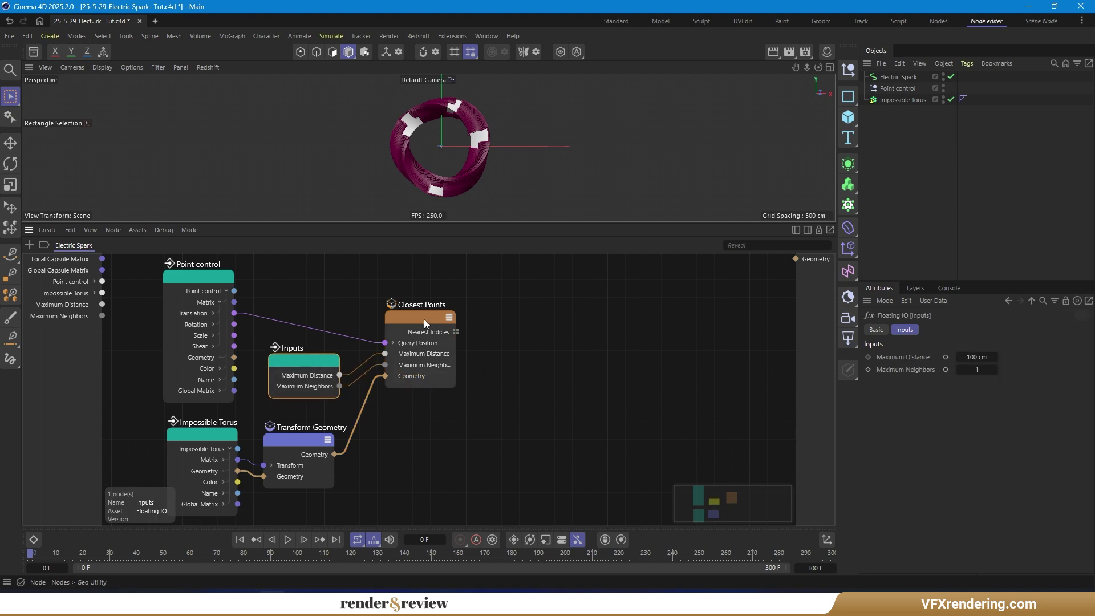
drag(426, 319, 415, 316)
Step: Add a Geometry Property Get node for Positions and feed it the Transform Geometry node's Geometry, placing it below Closest Points
click(467, 434)
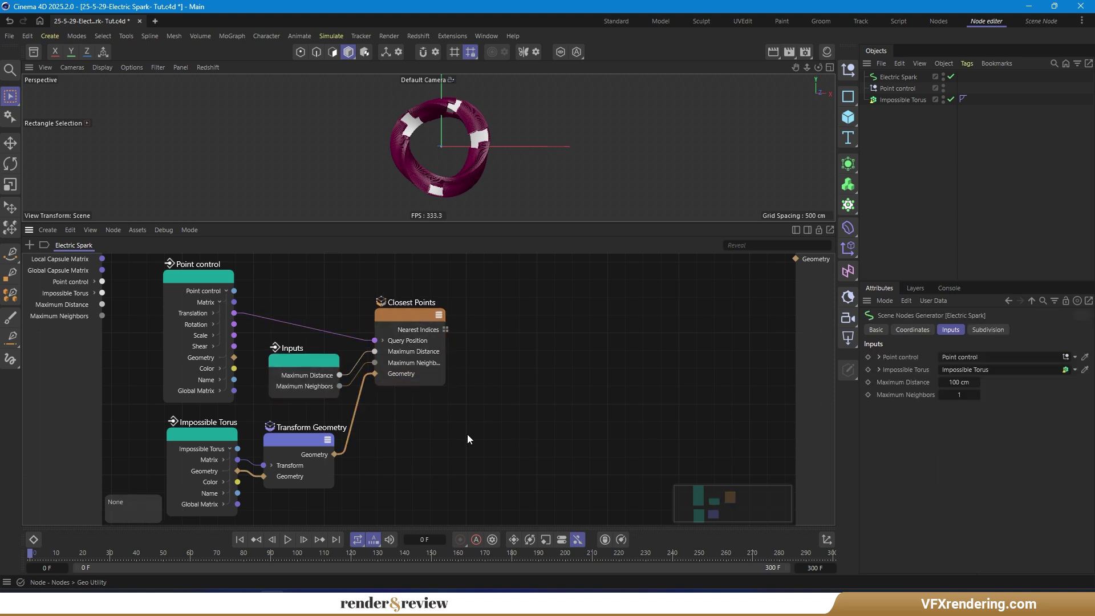
key(shift+c)
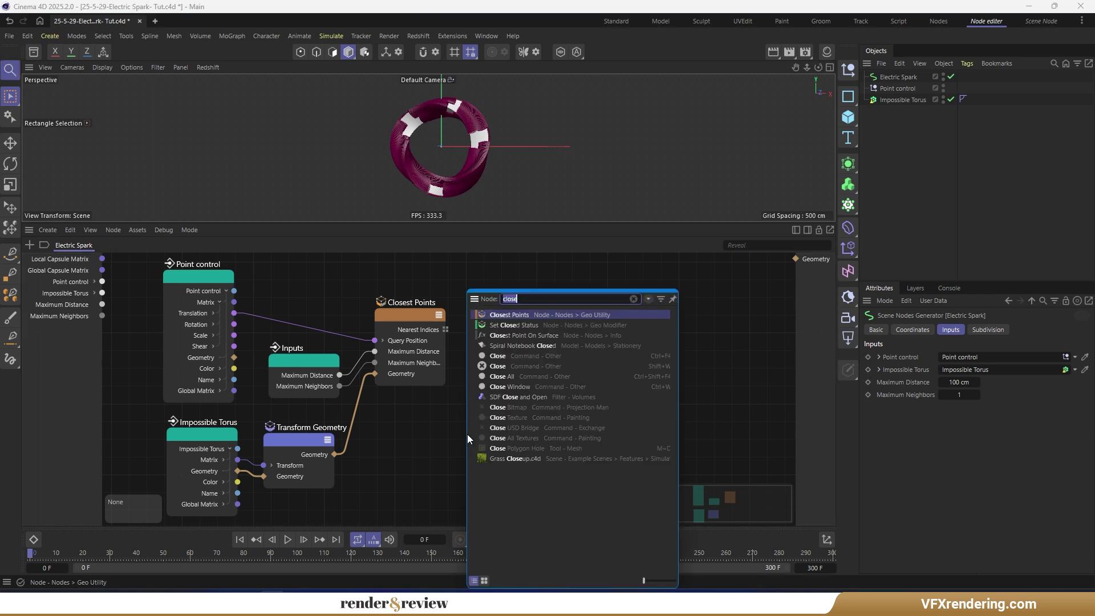
text(get)
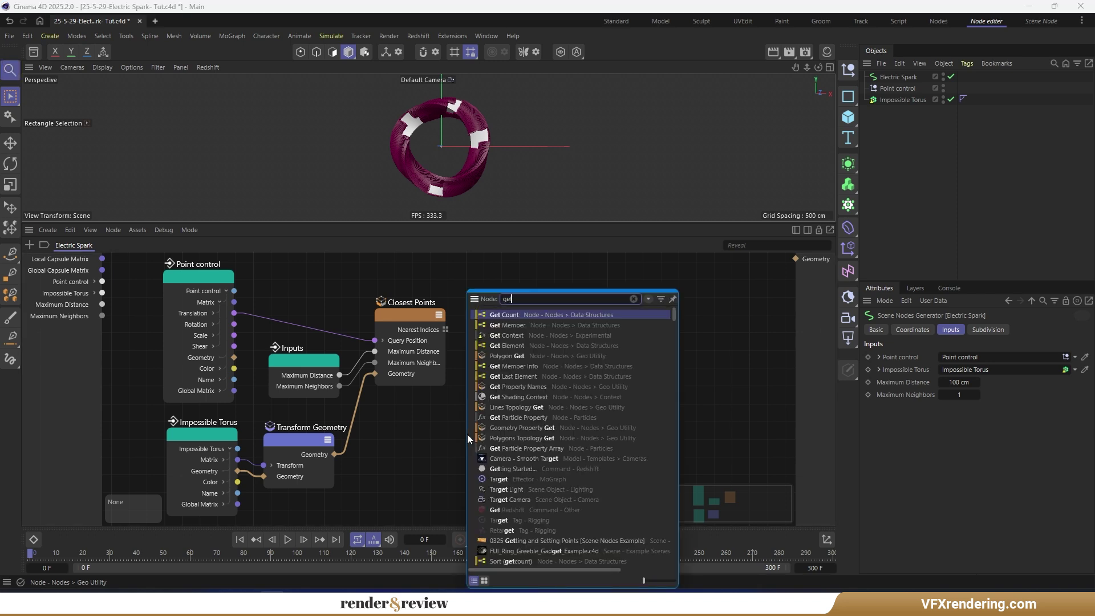
click(481, 429)
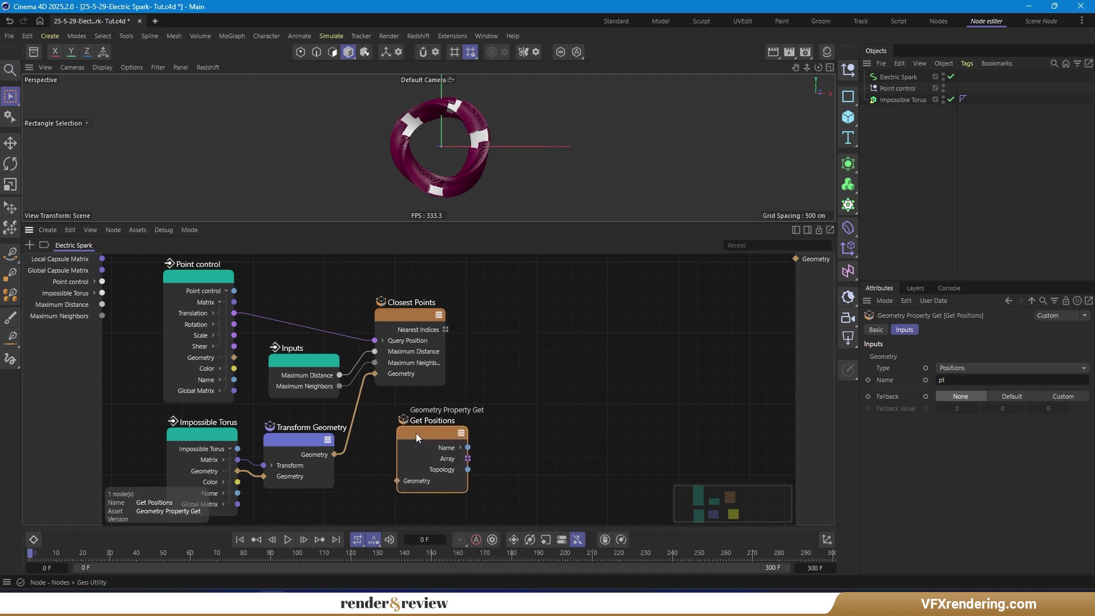
drag(335, 455, 385, 484)
drag(423, 437, 415, 442)
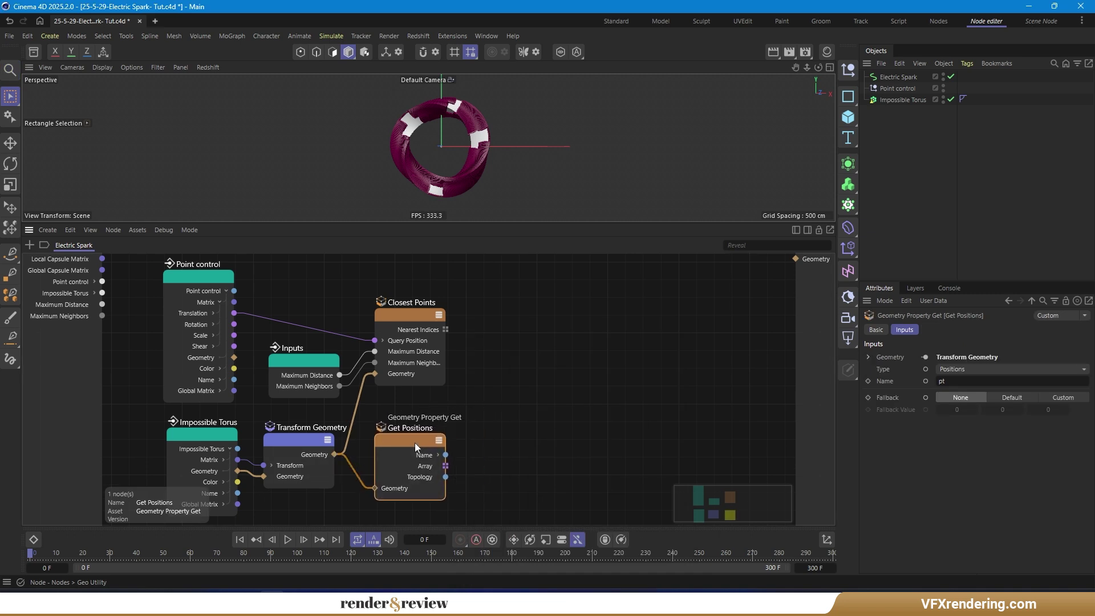
Step: Add a Get Element node and connect Get Positions' Array to its Array and Closest Points' Nearest Indices to its Index
click(533, 429)
text(cget)
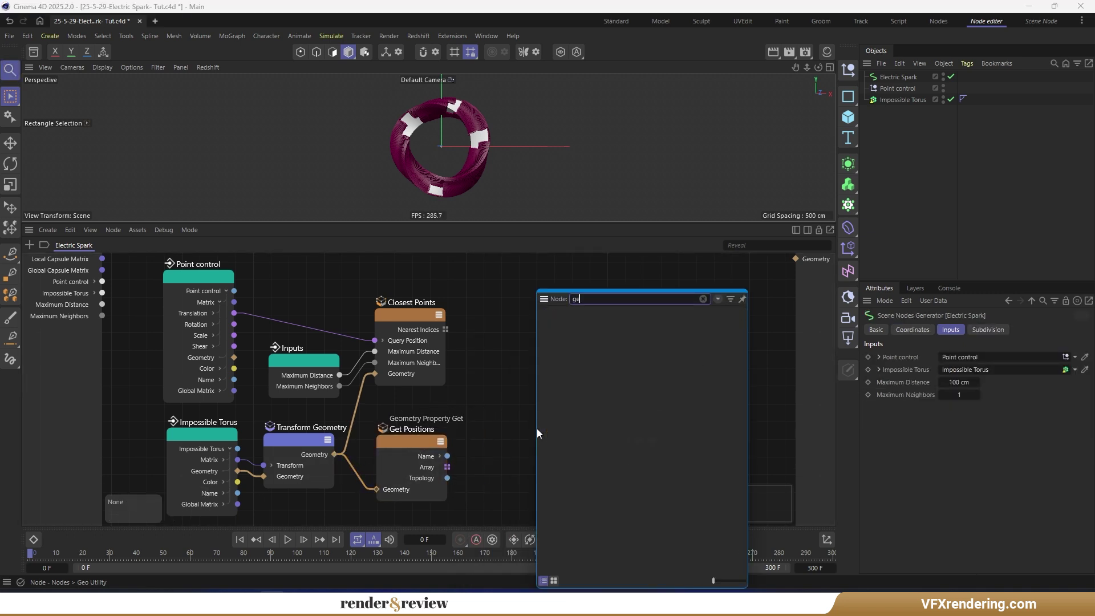
click(591, 348)
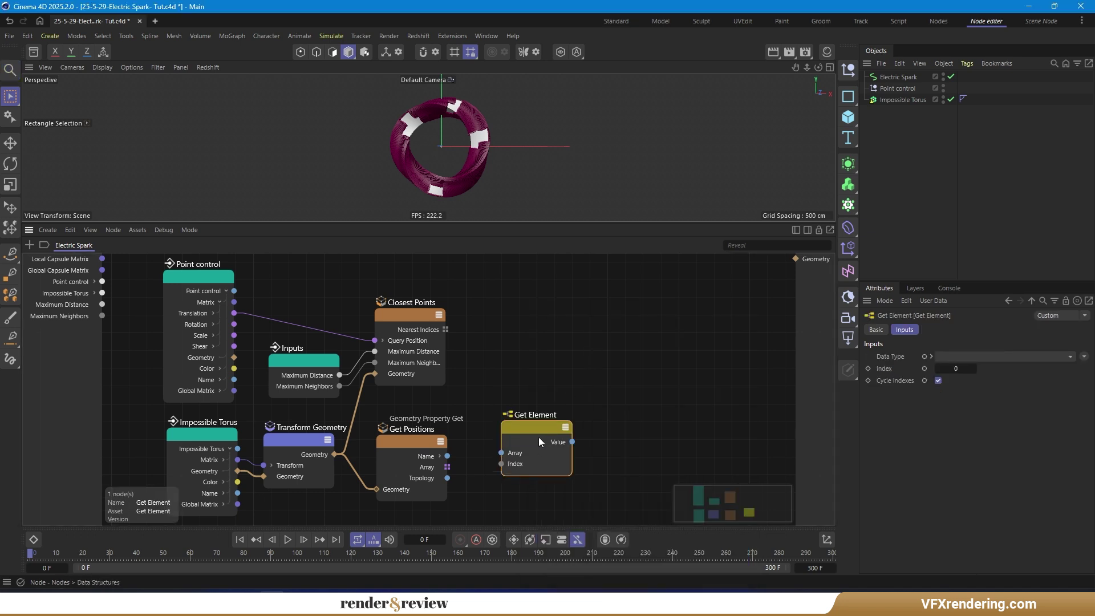
drag(539, 443, 548, 392)
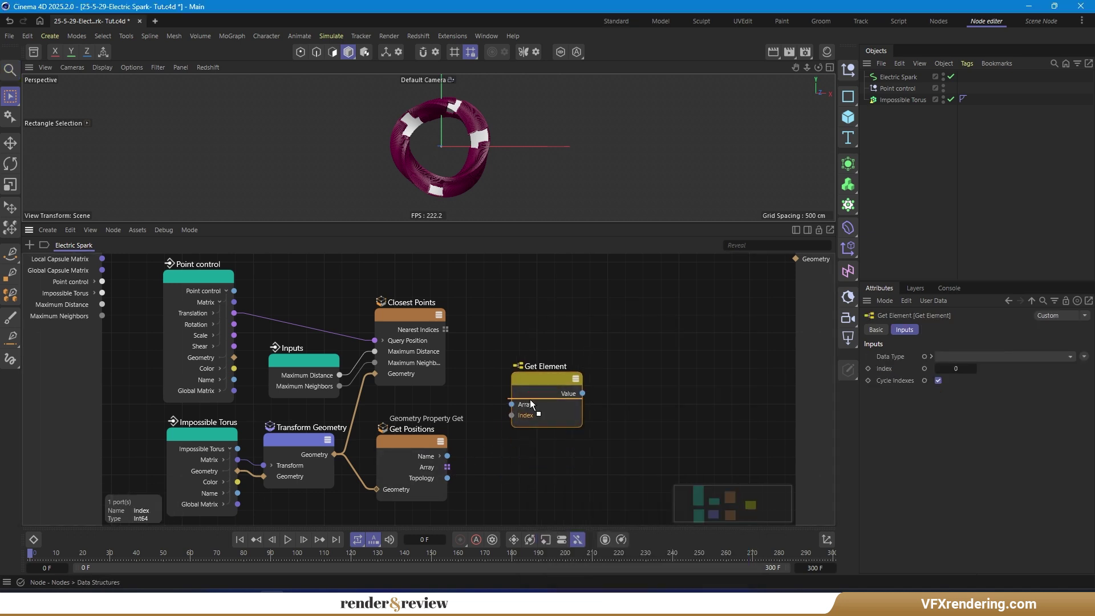
drag(544, 385, 569, 385)
drag(447, 467, 536, 415)
drag(446, 329, 536, 404)
drag(555, 381, 583, 381)
mouse_move(469, 351)
mouse_down()
mouse_move(482, 344)
mouse_move(475, 333)
mouse_up()
drag(597, 386, 598, 375)
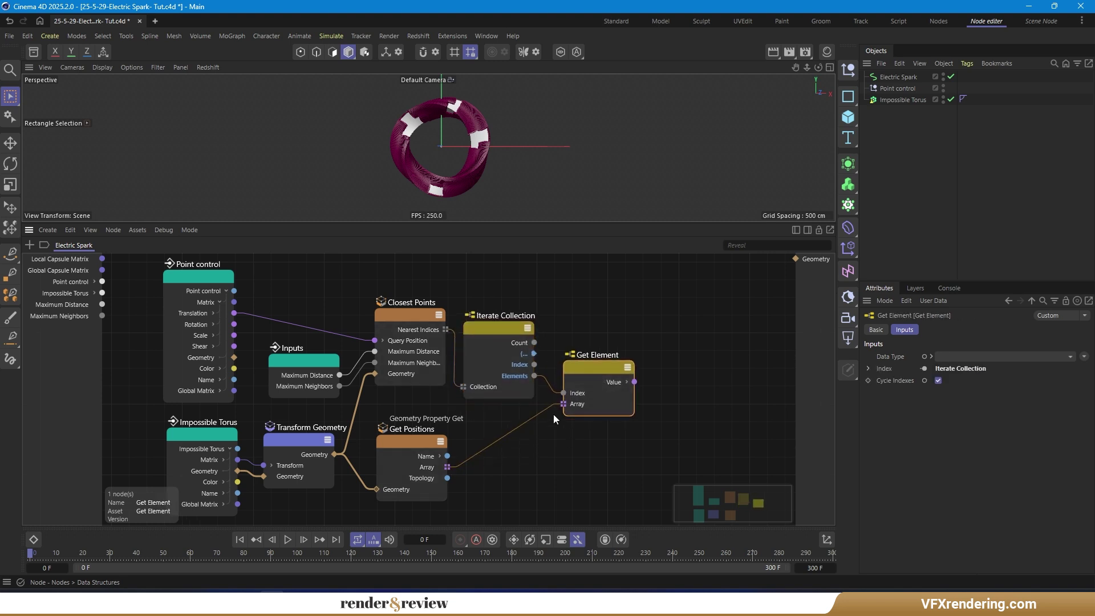
Step: Add a Build Array node after Get Element, set its Element Type to Vector and truncate it to two elements
middle_drag(354, 282, 338, 334)
drag(193, 329, 192, 294)
scroll(379, 378, down, 2)
middle_drag(538, 370, 498, 378)
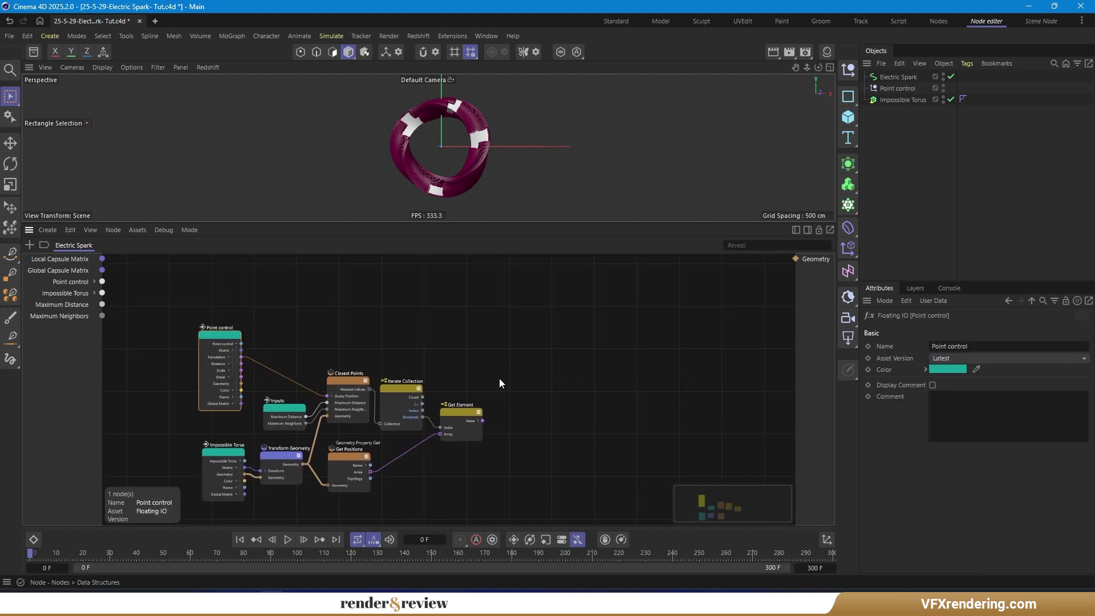
scroll(499, 378, up, 1)
text(cbuild)
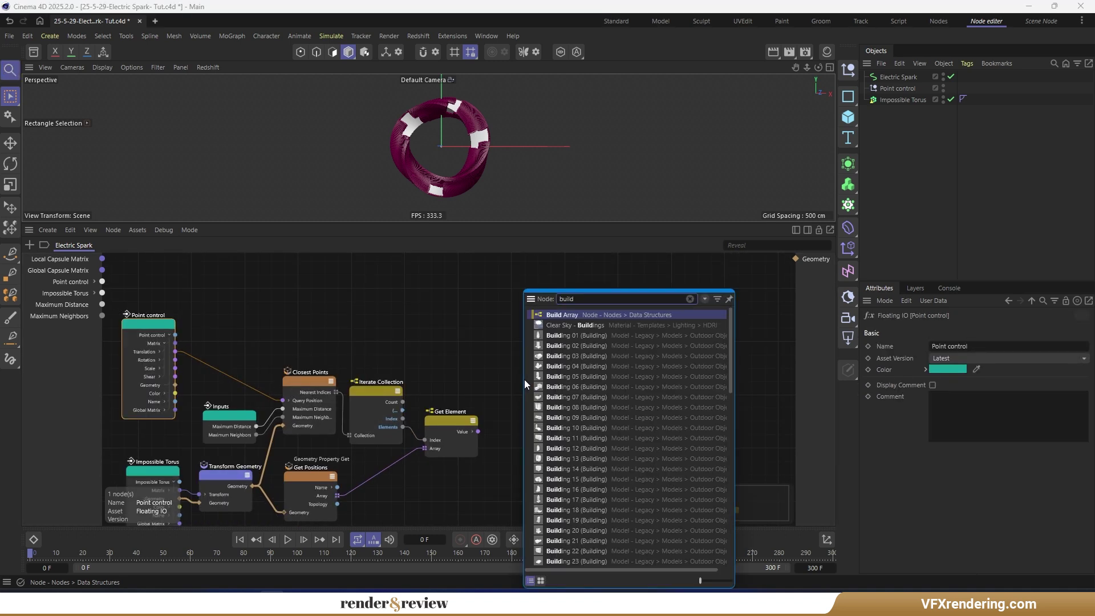
double_click(569, 313)
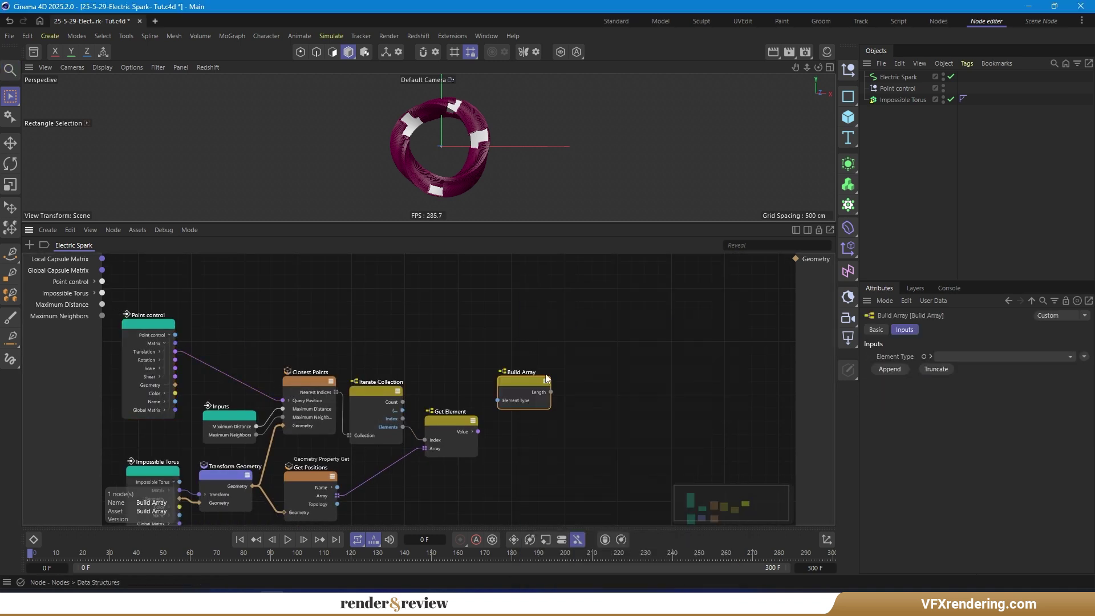
click(951, 357)
click(972, 501)
drag(519, 363, 533, 347)
click(936, 369)
click(936, 368)
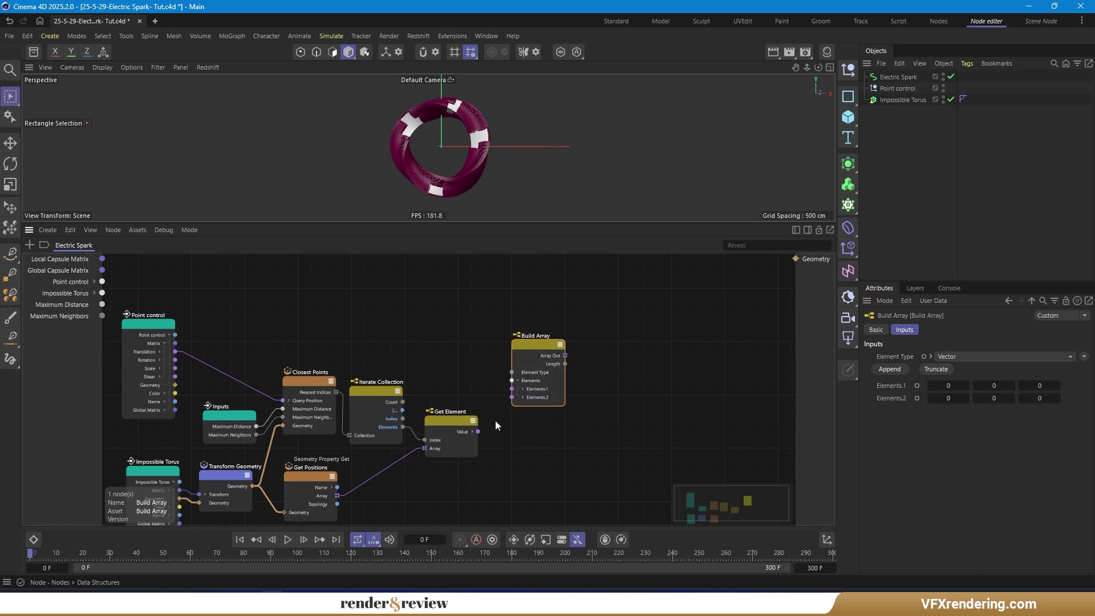
Step: Connect Point control's Translation to the first element of Build Array and Get Element's Value to the second
drag(513, 399, 513, 398)
drag(525, 336, 525, 316)
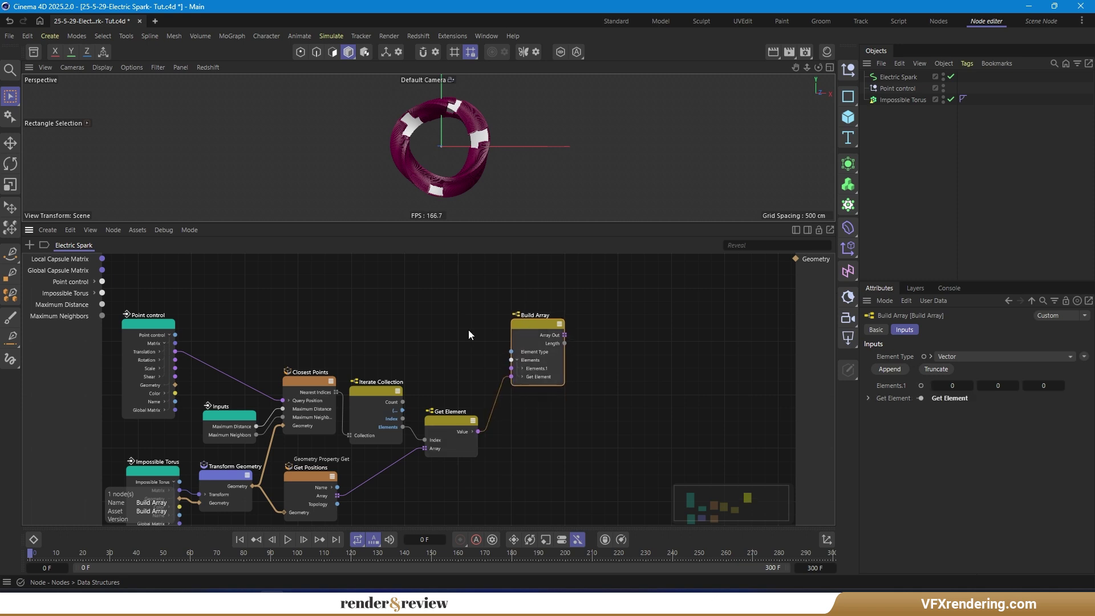
drag(175, 351, 524, 327)
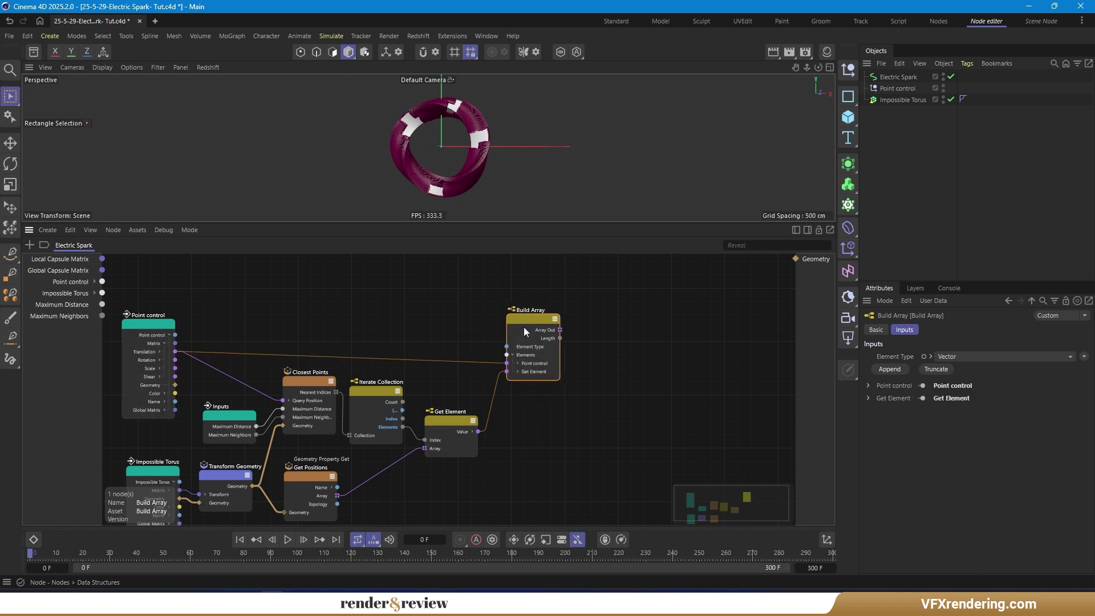
Step: Add an Assemble Spline node, feeding Build Array's Array Out to its Points and its Geometry to the graph output
click(624, 361)
double_click(623, 364)
text(ass)
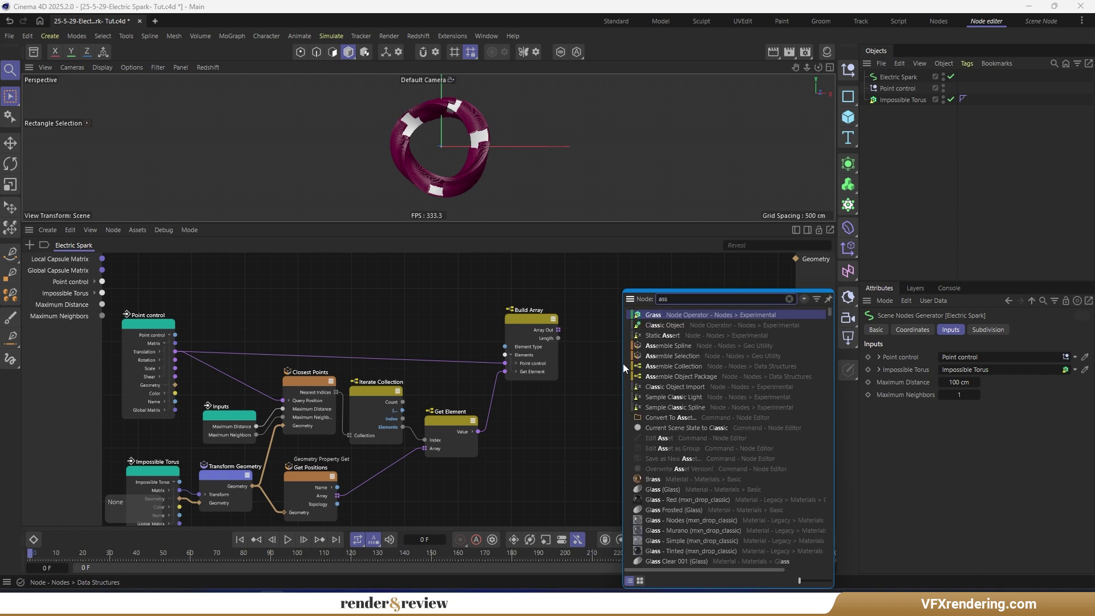
double_click(683, 345)
drag(605, 371, 603, 335)
double_click(627, 317)
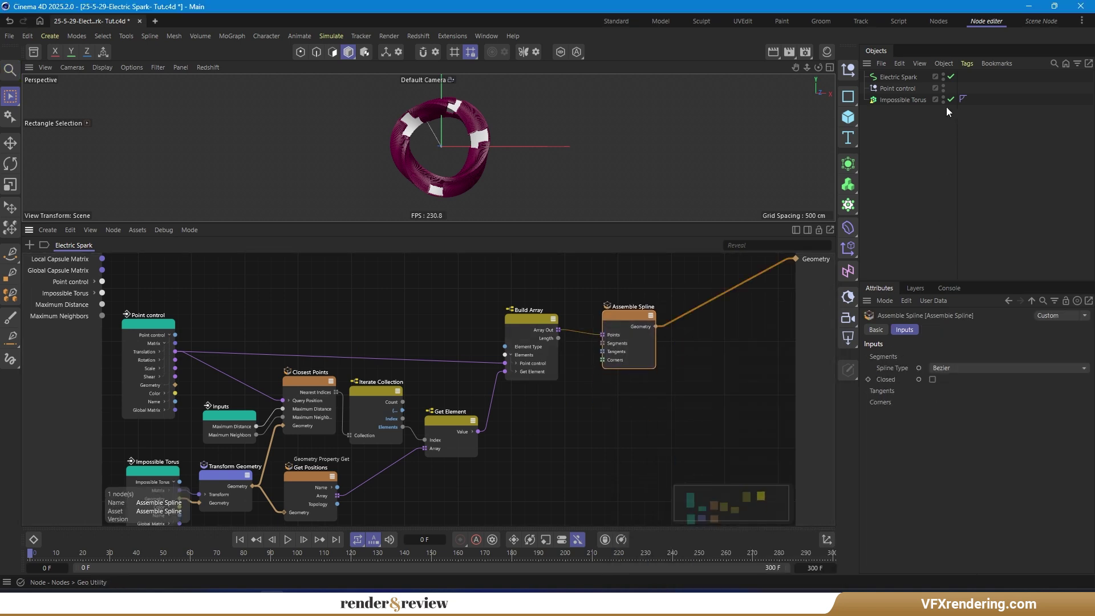
Step: Set Electric Spark's Maximum Distance to 120 cm and Maximum Neighbors to 10
click(897, 77)
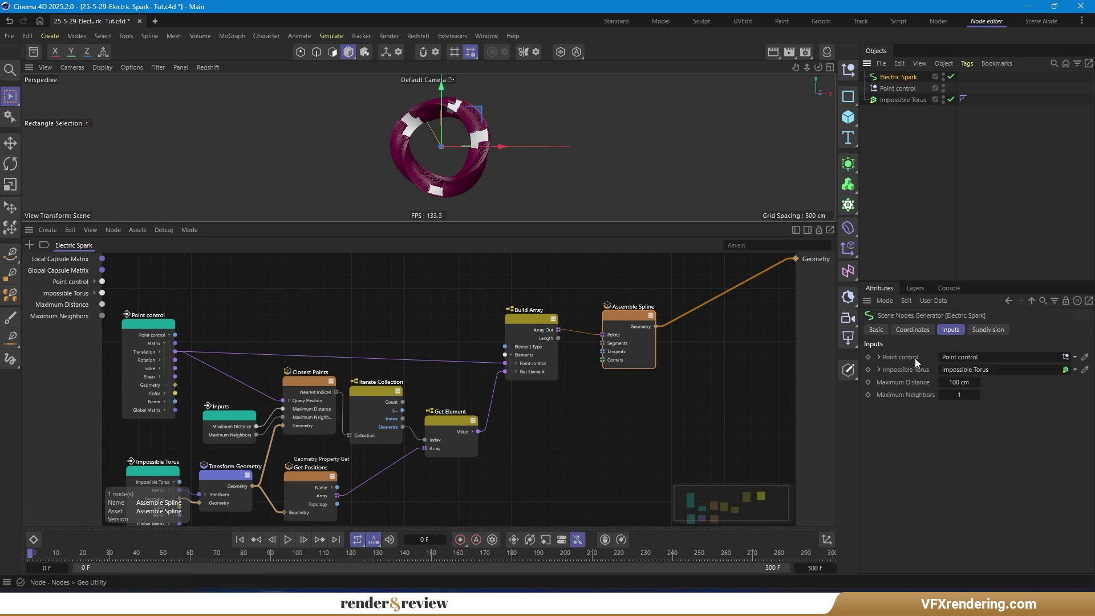
double_click(959, 382)
text(120)
key(Return)
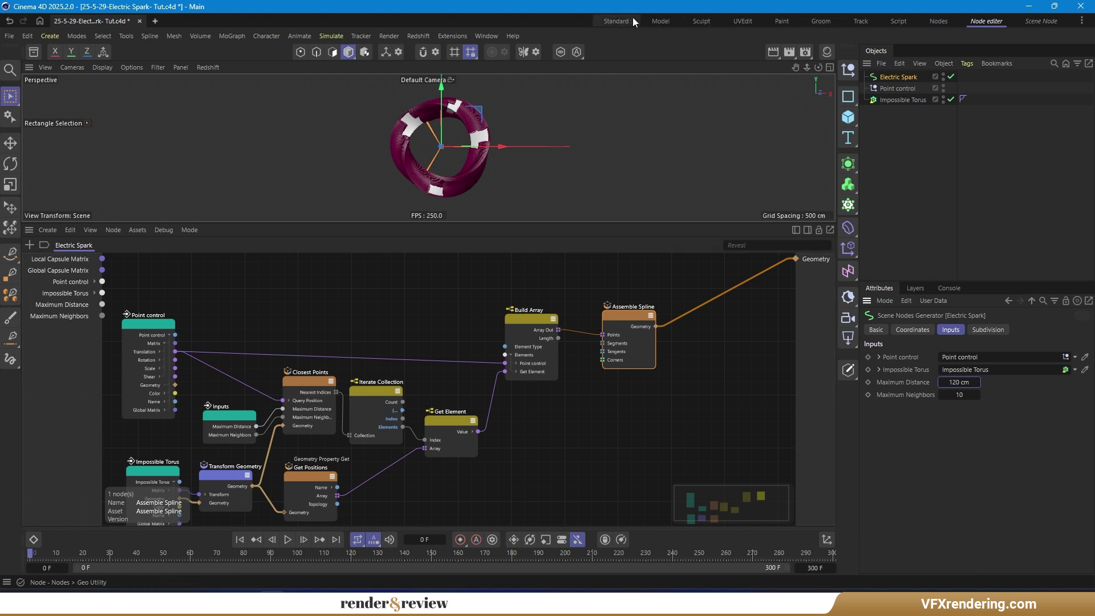
Step: Switch to the Standard layout and add an Electric Spline Modifier as a child of Electric Spark
click(616, 22)
click(860, 78)
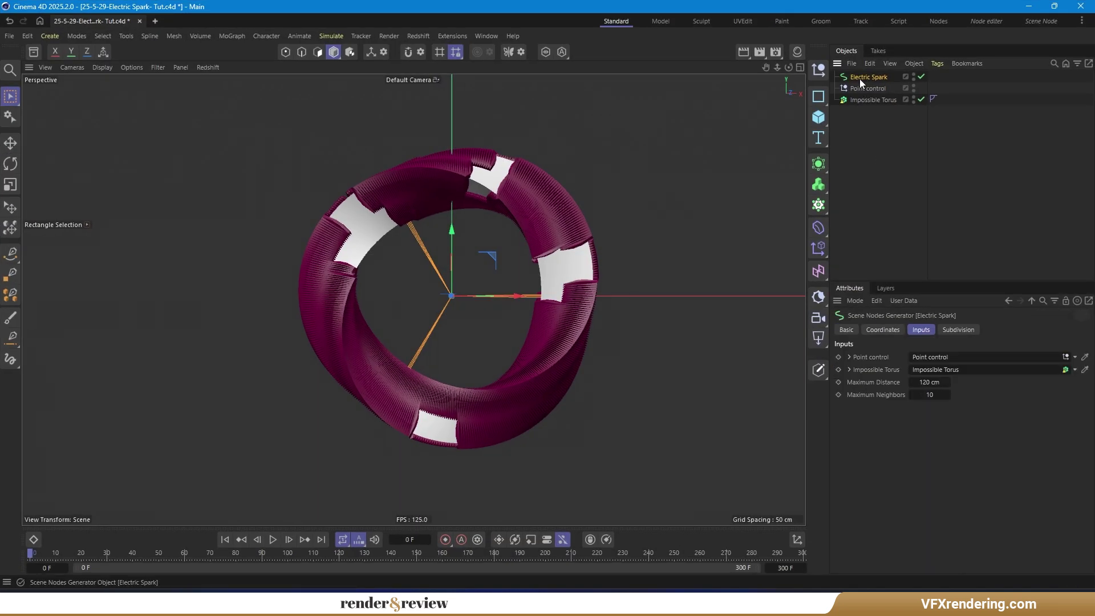
click(819, 230)
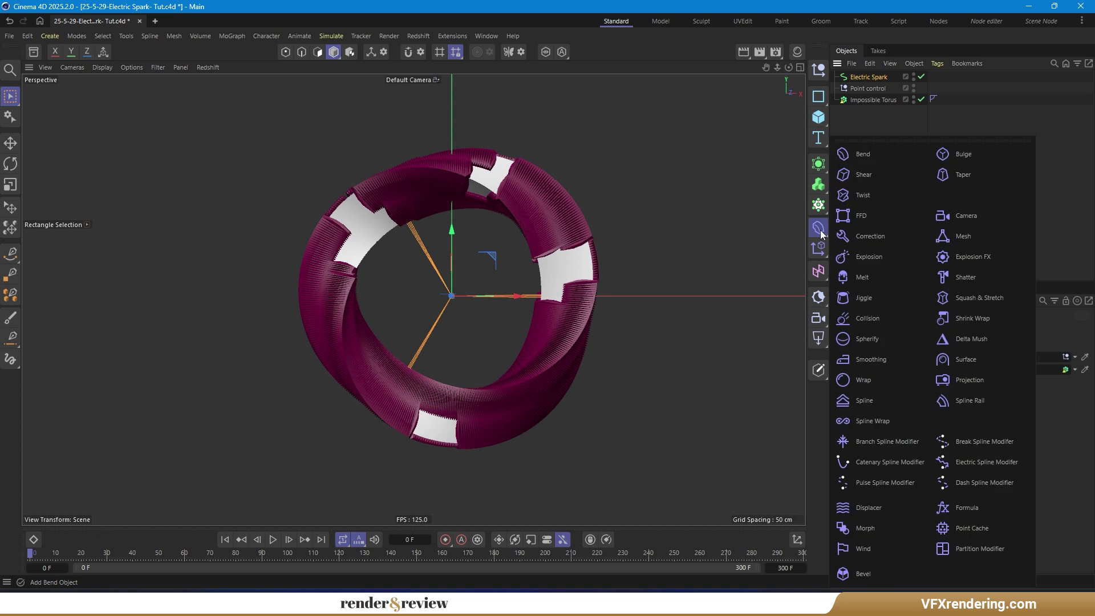
click(974, 463)
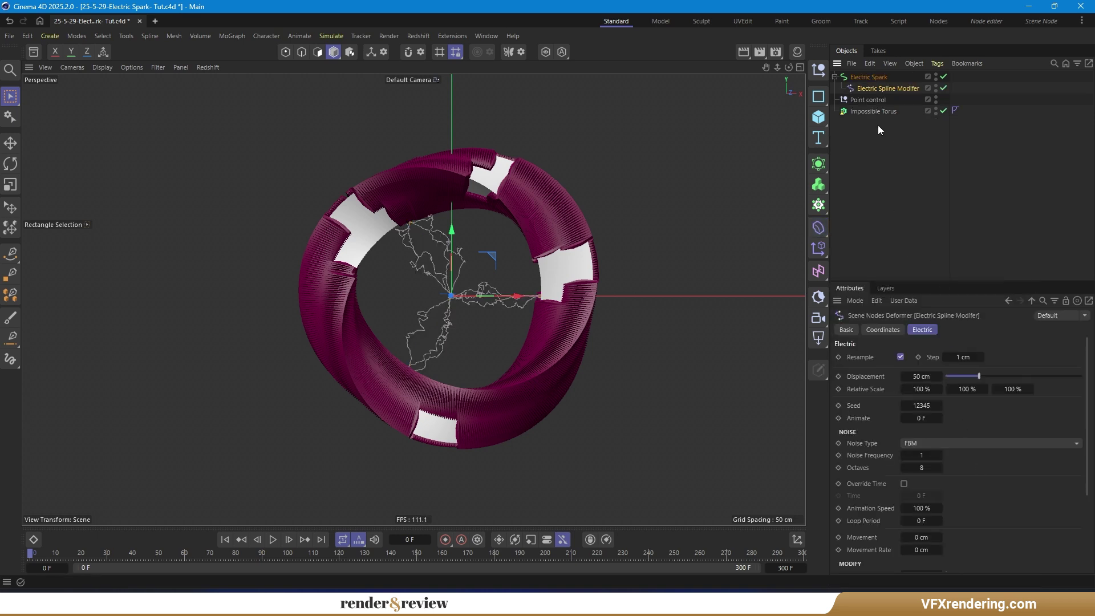
Step: Set the Electric Spline Modifier's resample Step to 0.5 cm and its Displacement to 25 cm
click(866, 77)
click(884, 88)
drag(950, 279, 949, 156)
click(964, 234)
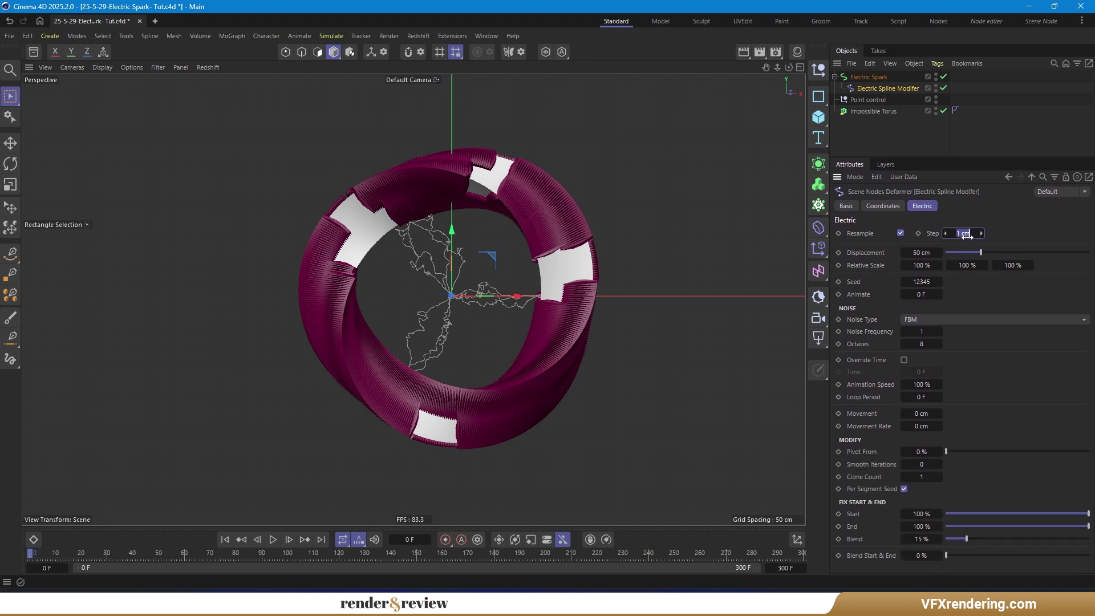
text(0.5)
key(Return)
click(929, 254)
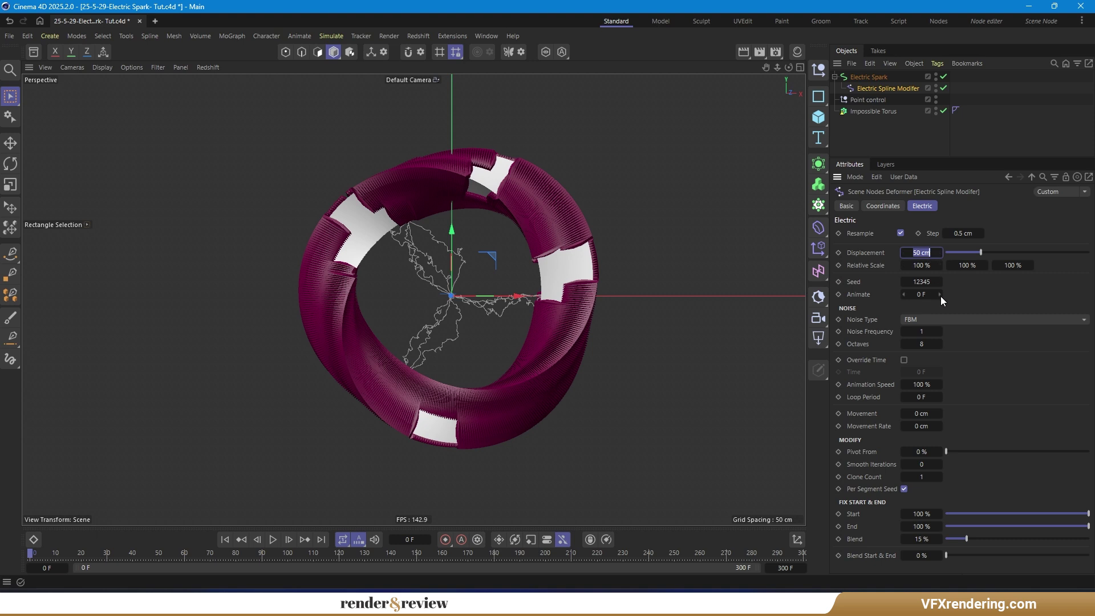
text(25)
key(Return)
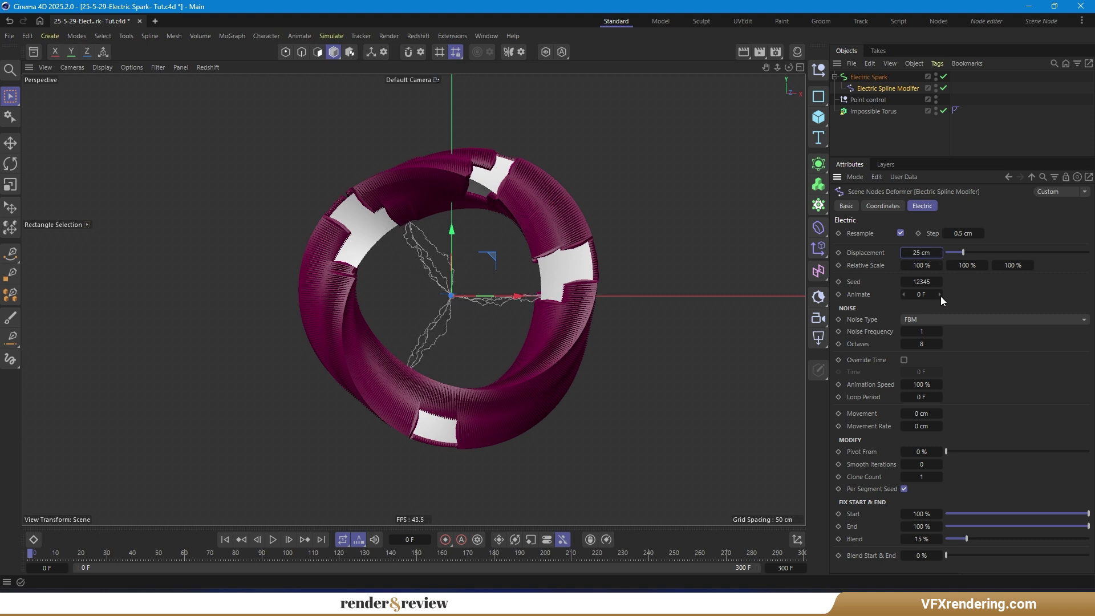
Step: Set the Electric Spline Modifier's Animation Speed to 33% and its Loop Period to 30 F
click(925, 384)
text(33)
click(929, 396)
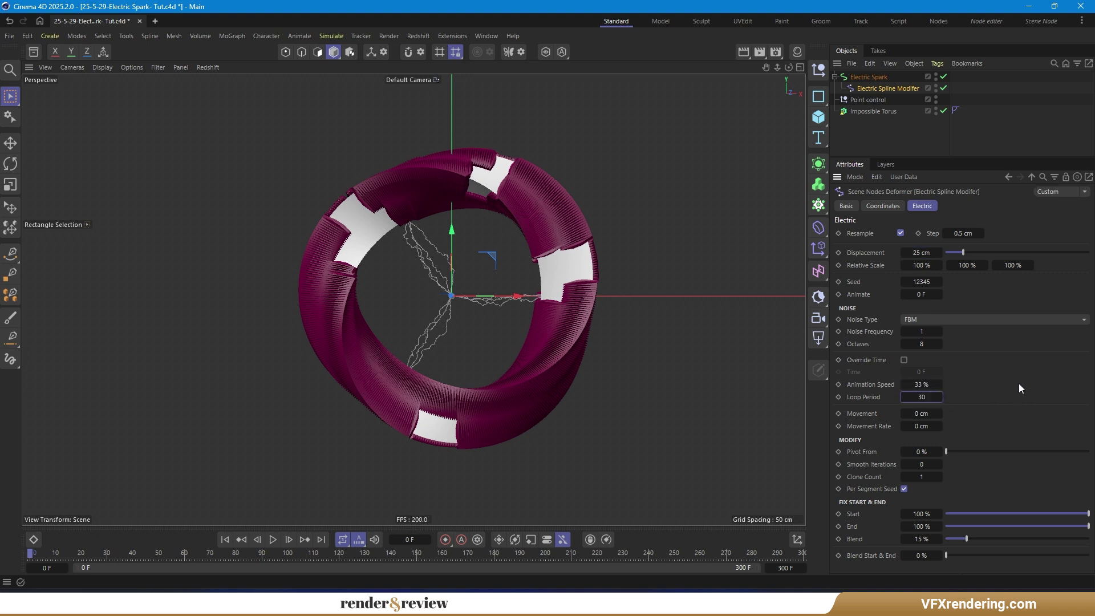
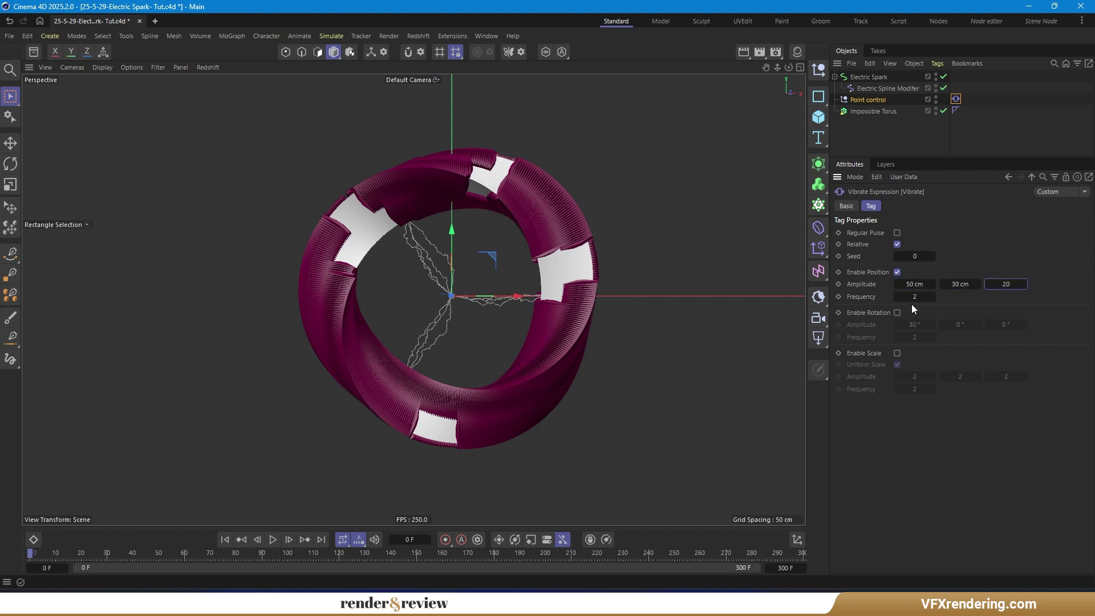
Step: Play the animation and set Electric Spark's Maximum Neighbors to 20
click(273, 540)
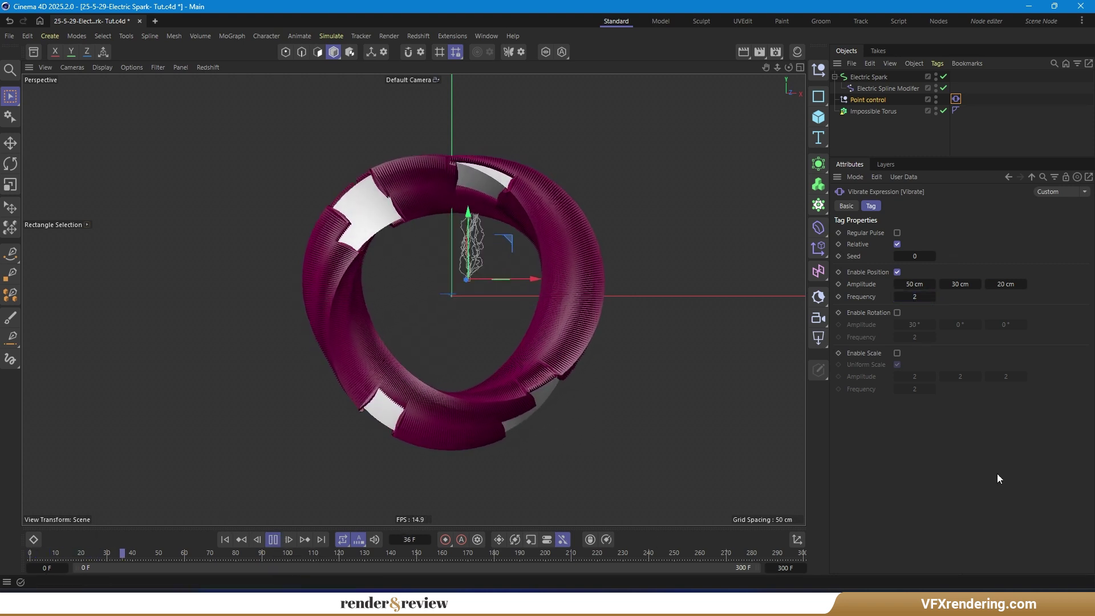
click(873, 77)
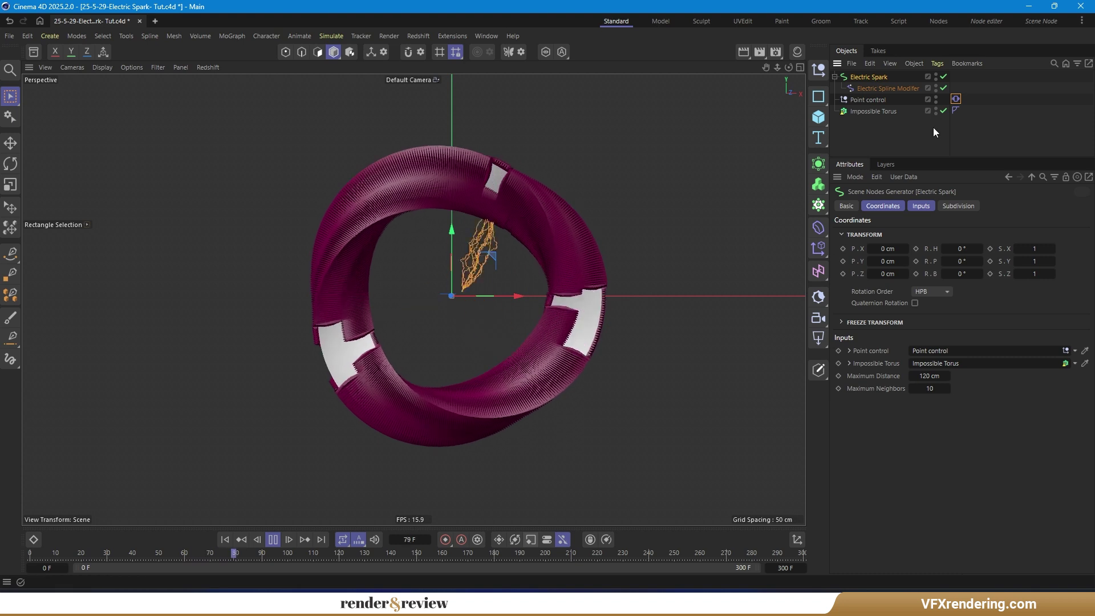
drag(949, 392, 936, 391)
text(0)
key(Return)
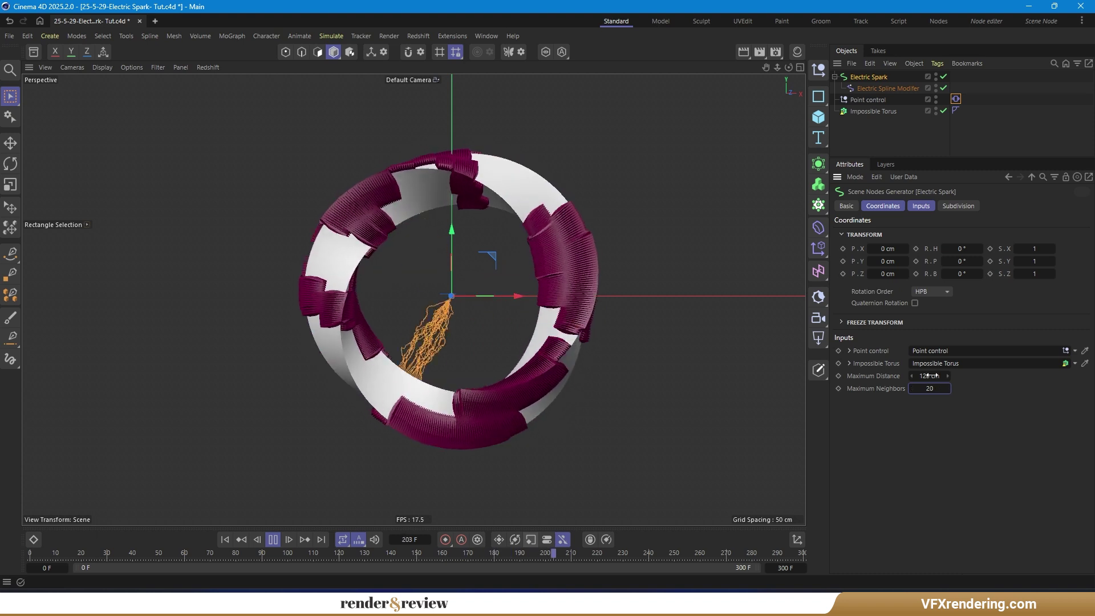
Step: Set the Electric Spline Modifier's Displacement to 30 cm
click(885, 88)
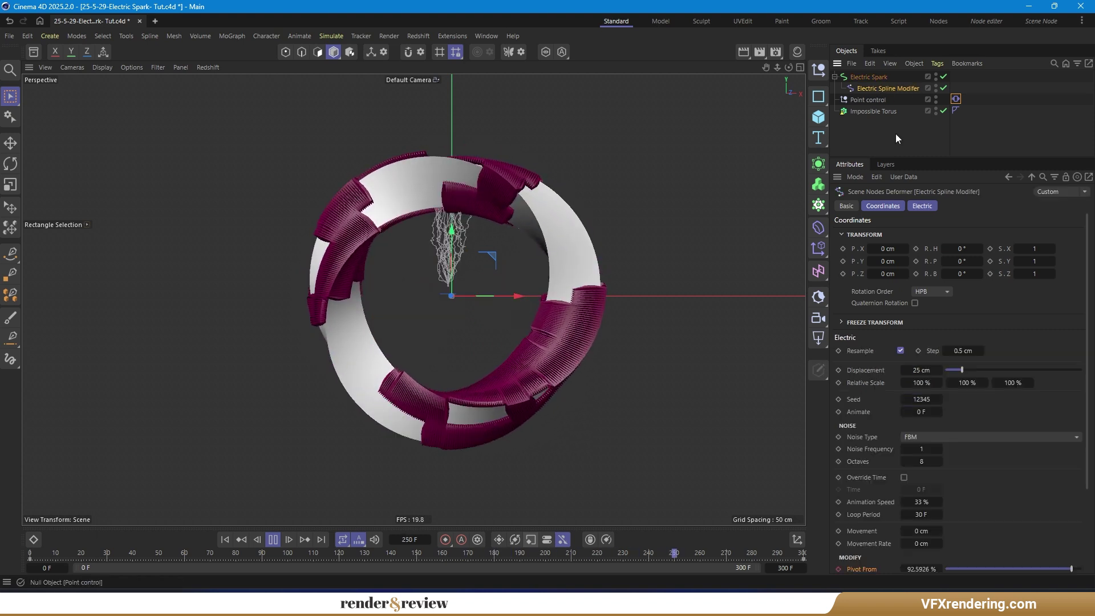
click(921, 370)
text(30)
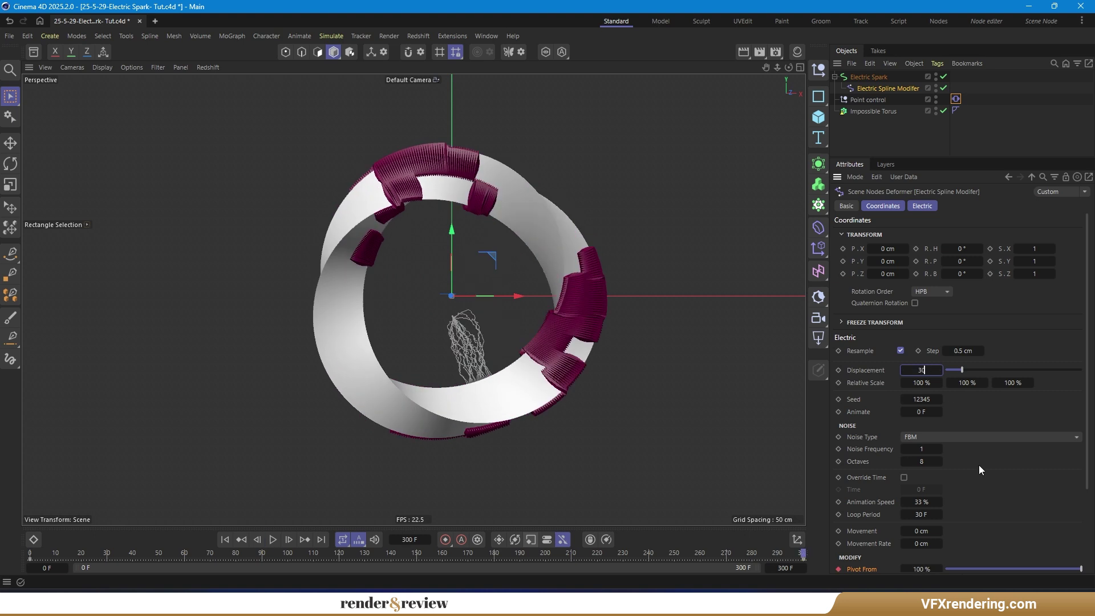
Step: Replay the animation from frame 0 with the axes hidden in the viewport, and enlarge the modifier's attributes area
click(244, 541)
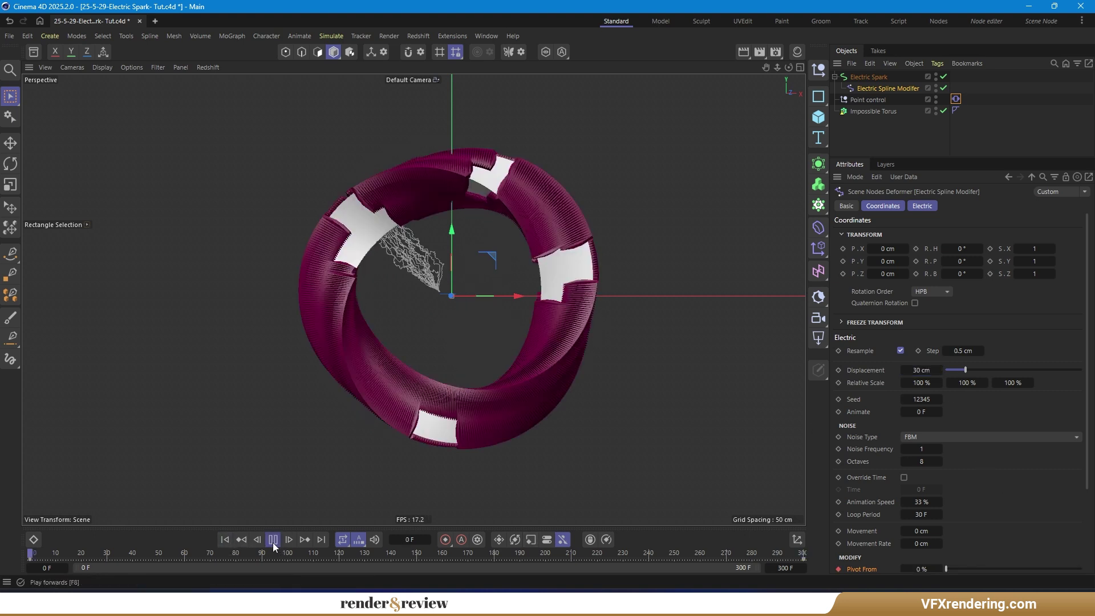
click(159, 67)
click(192, 172)
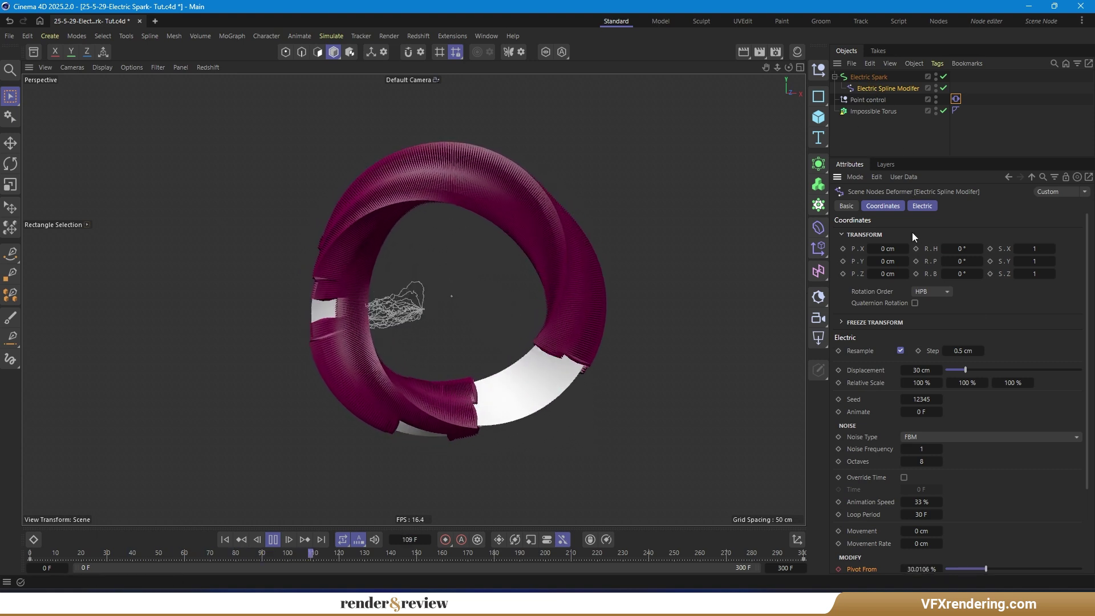
drag(1012, 162, 1010, 123)
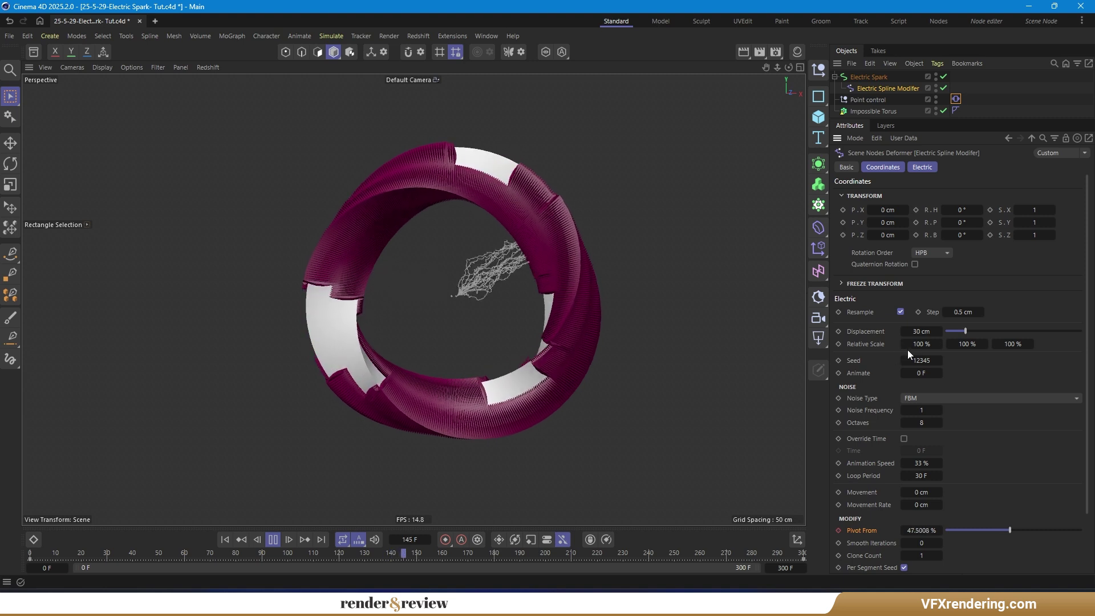
Step: Try the Luka, Pezo, Poxo and Buya noise types on the Electric Spline Modifier, and return to FBM
click(924, 166)
click(968, 282)
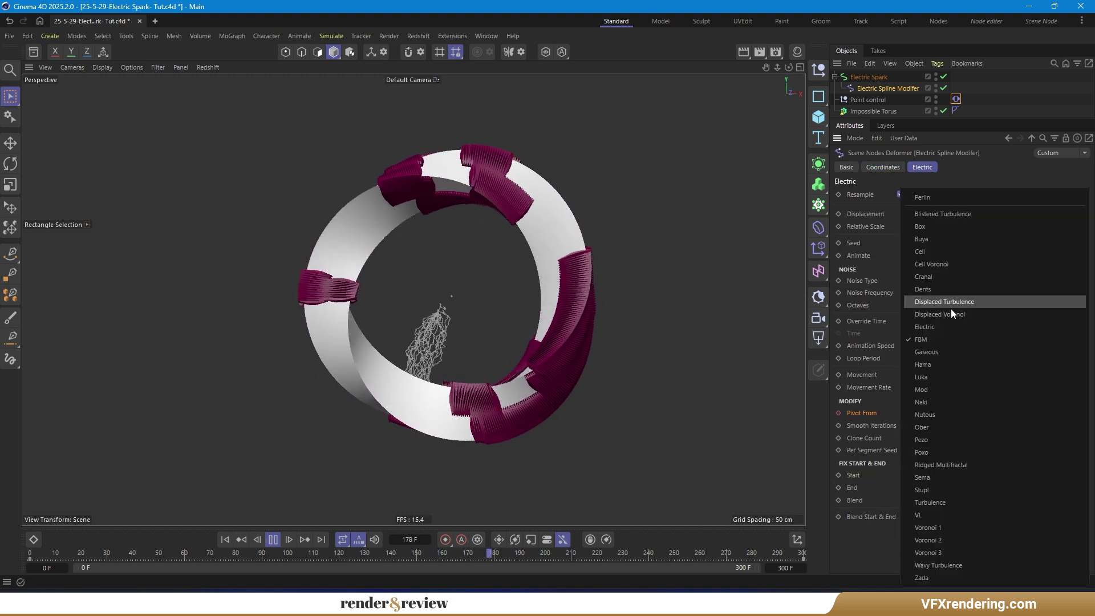
click(974, 375)
click(971, 282)
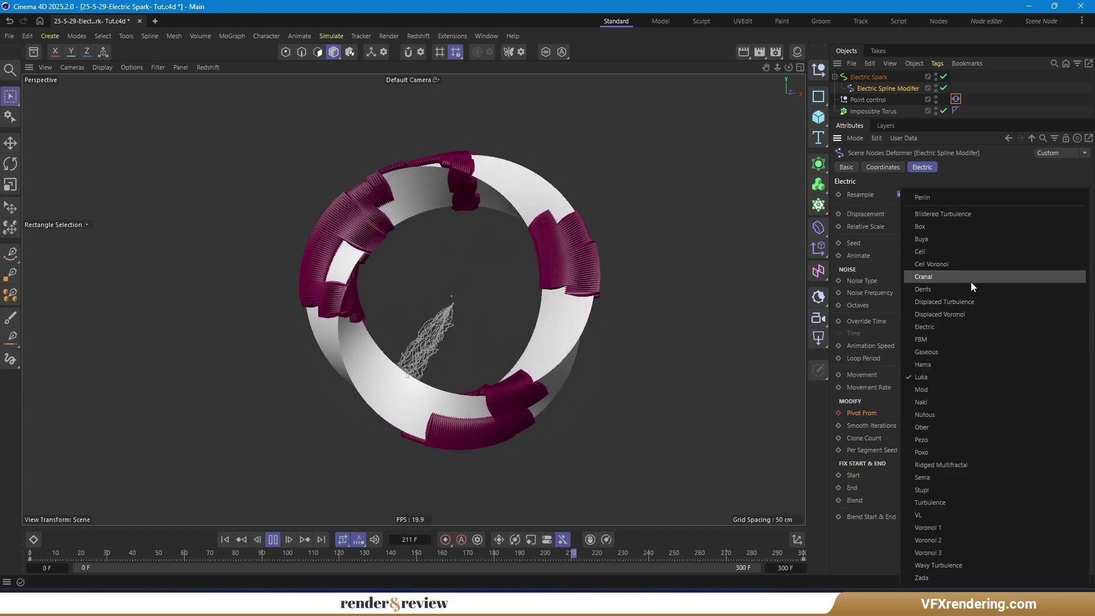
click(970, 442)
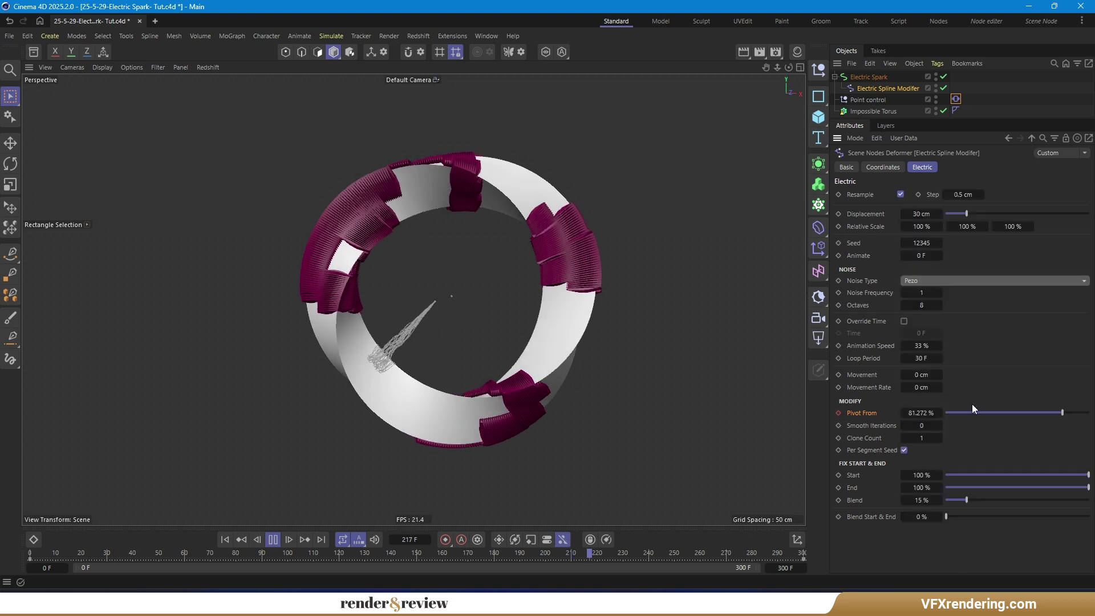
click(971, 280)
click(967, 452)
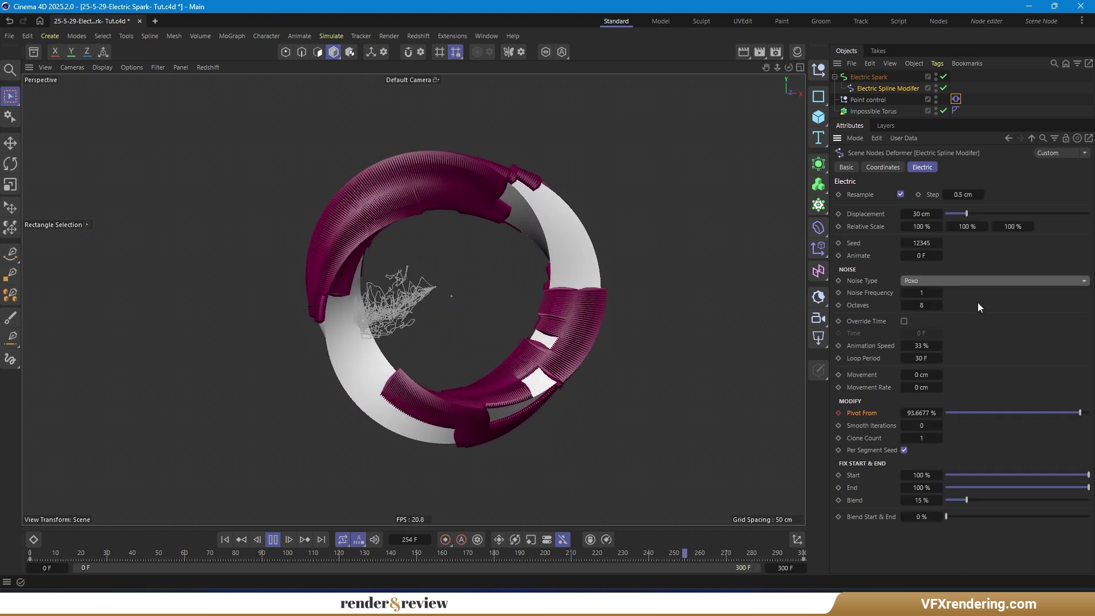
click(970, 280)
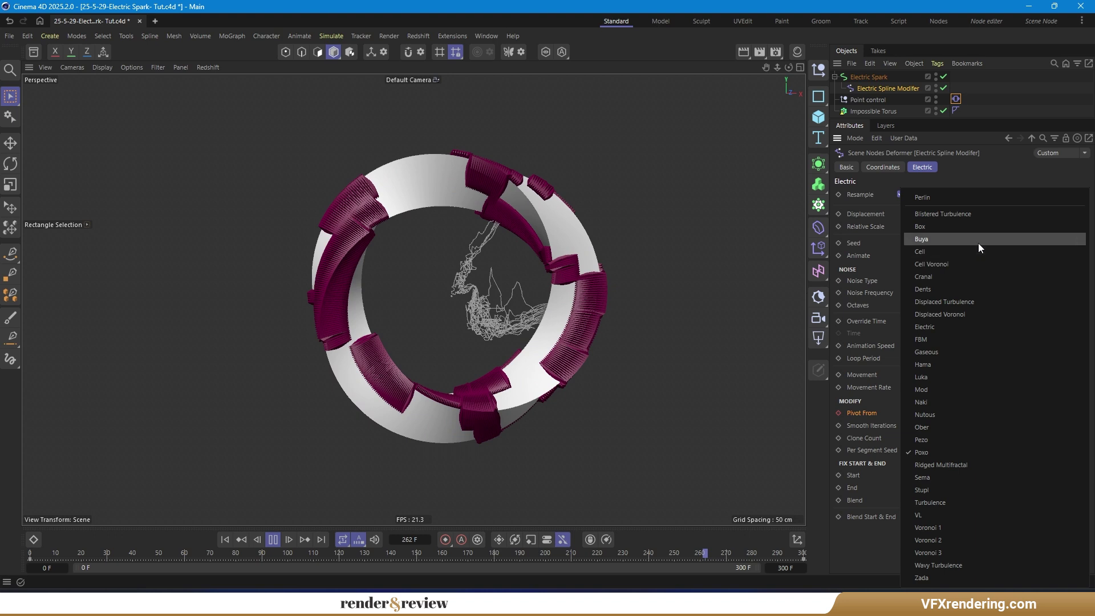
click(978, 240)
click(992, 280)
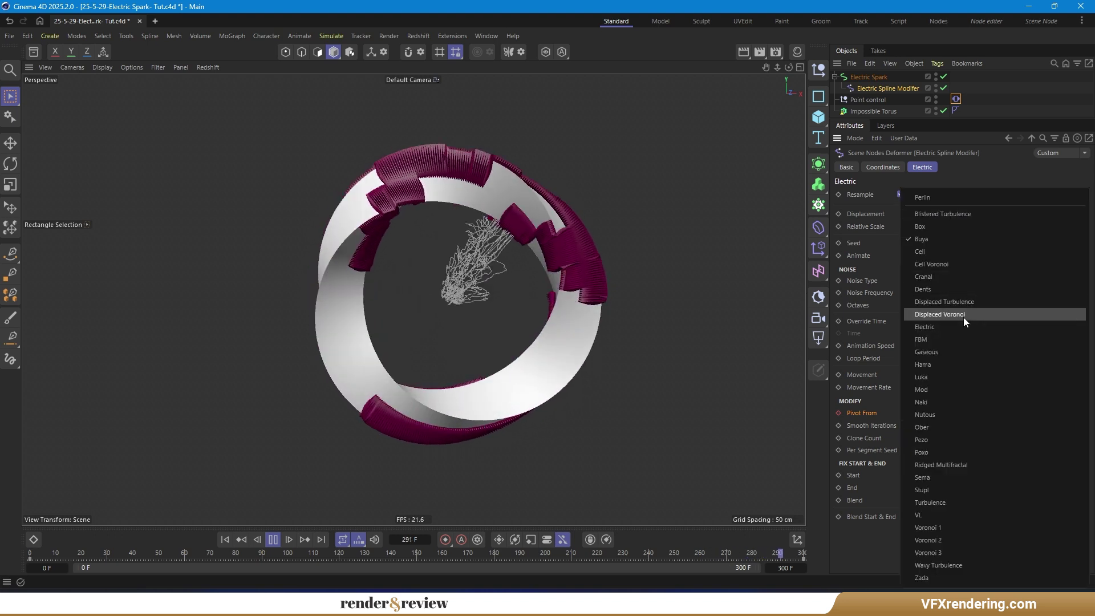
click(967, 344)
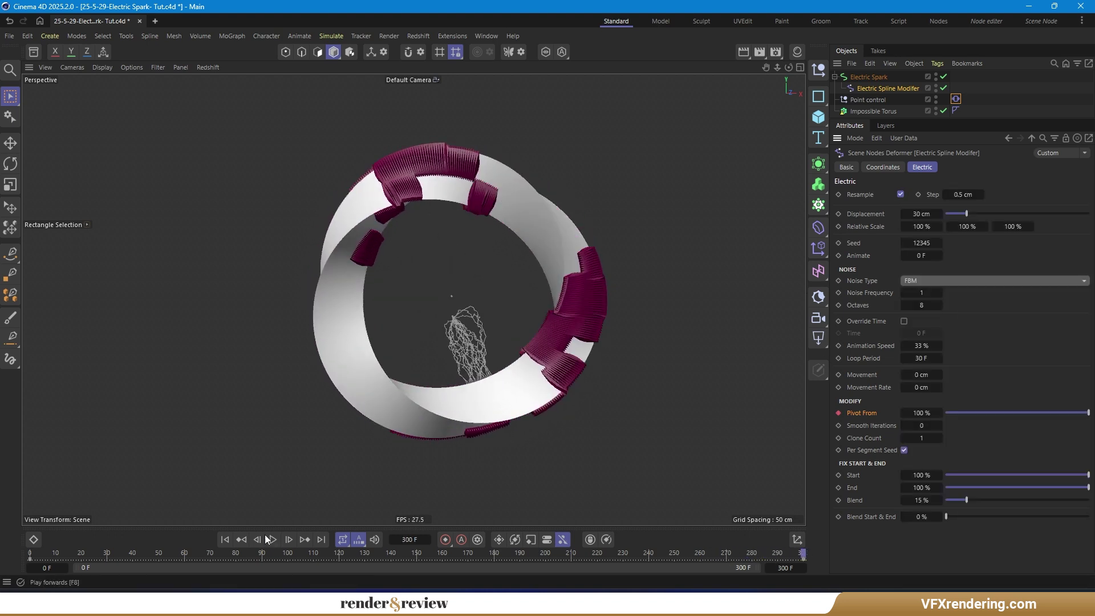
Step: At frame 0, set the Electric Spline Modifier's Movement to 2 cm and its Movement Rate to 0.5 cm
click(226, 539)
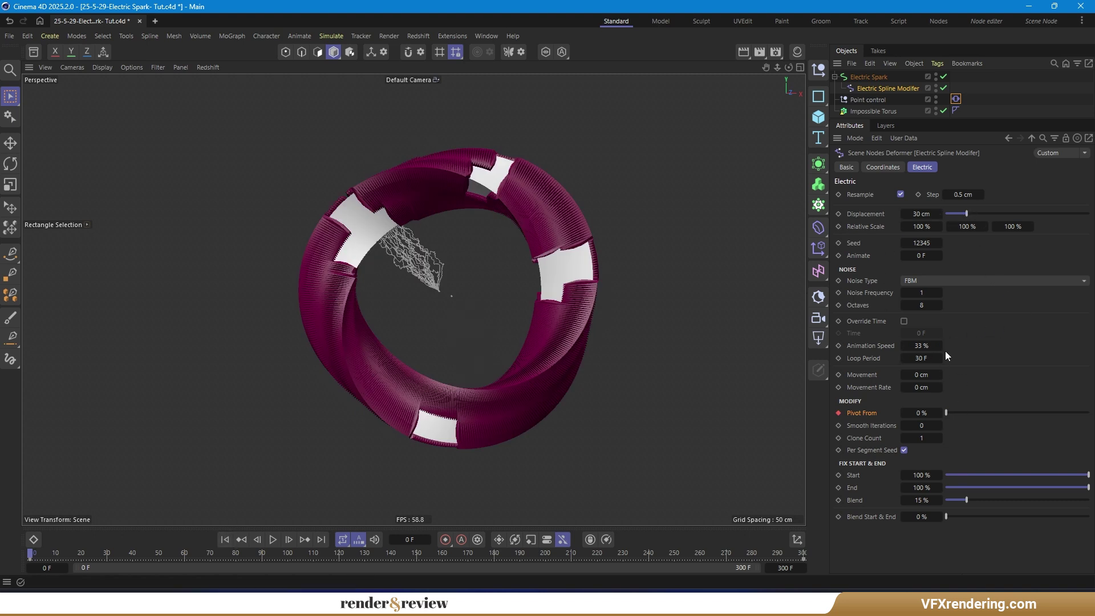
text(2)
click(925, 387)
text(0.5)
key(Return)
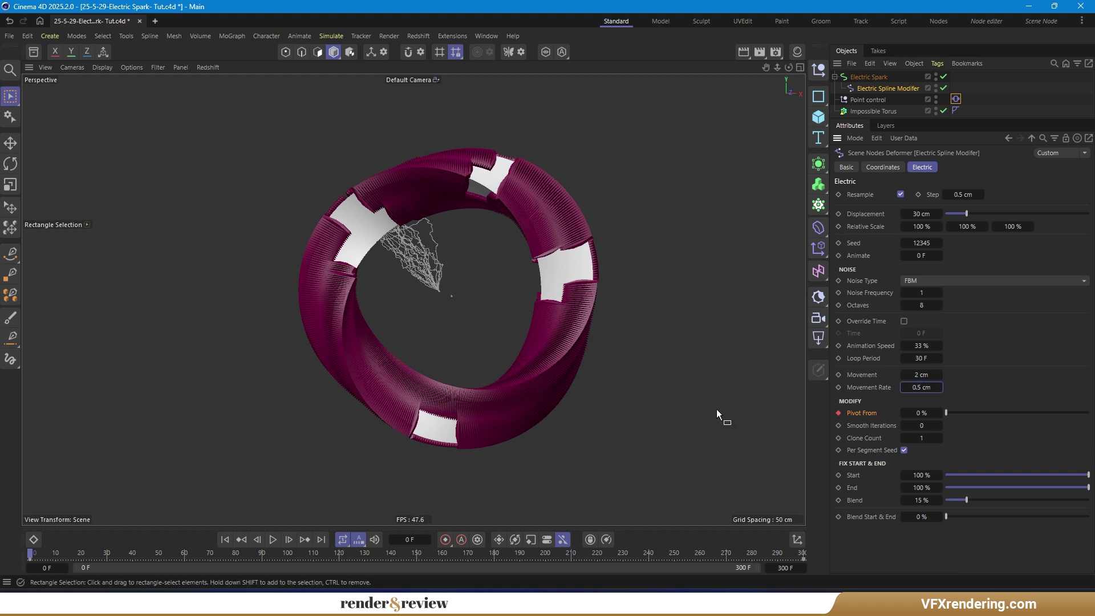
Step: Set Electric Spark's Maximum Neighbors to 31, preview the animation and return to frame 0
click(869, 77)
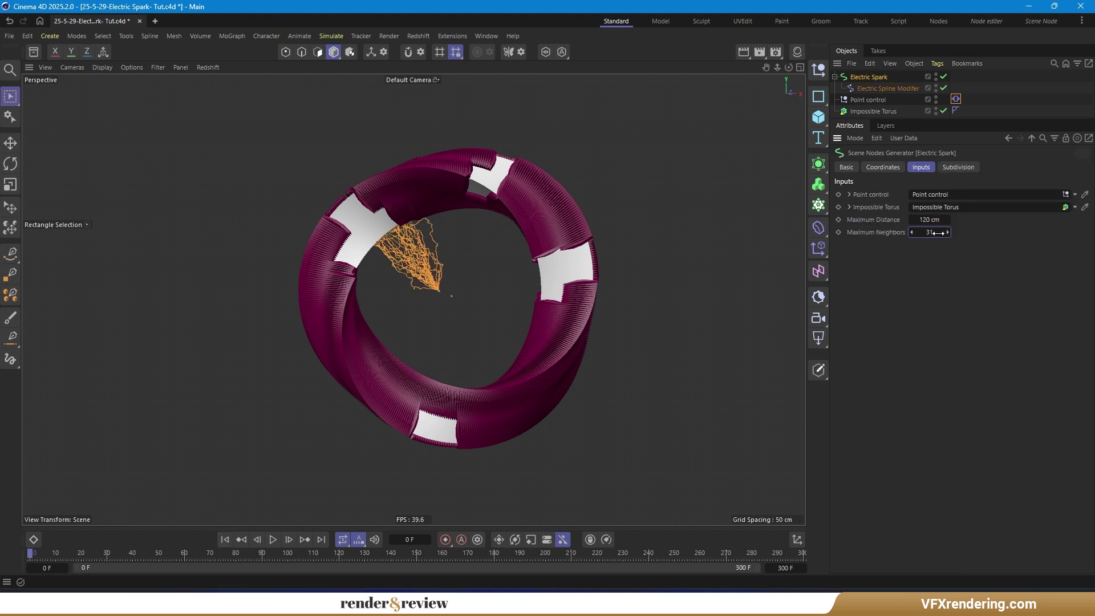
key(F8)
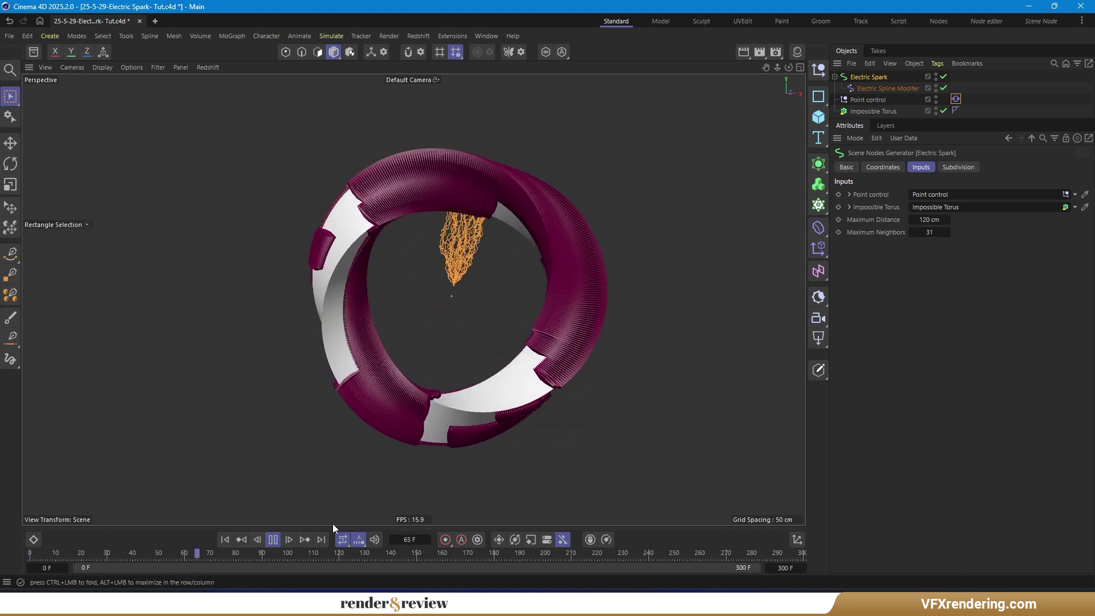
click(224, 539)
Step: Add a Sphere primitive with a radius of 5 cm
click(823, 115)
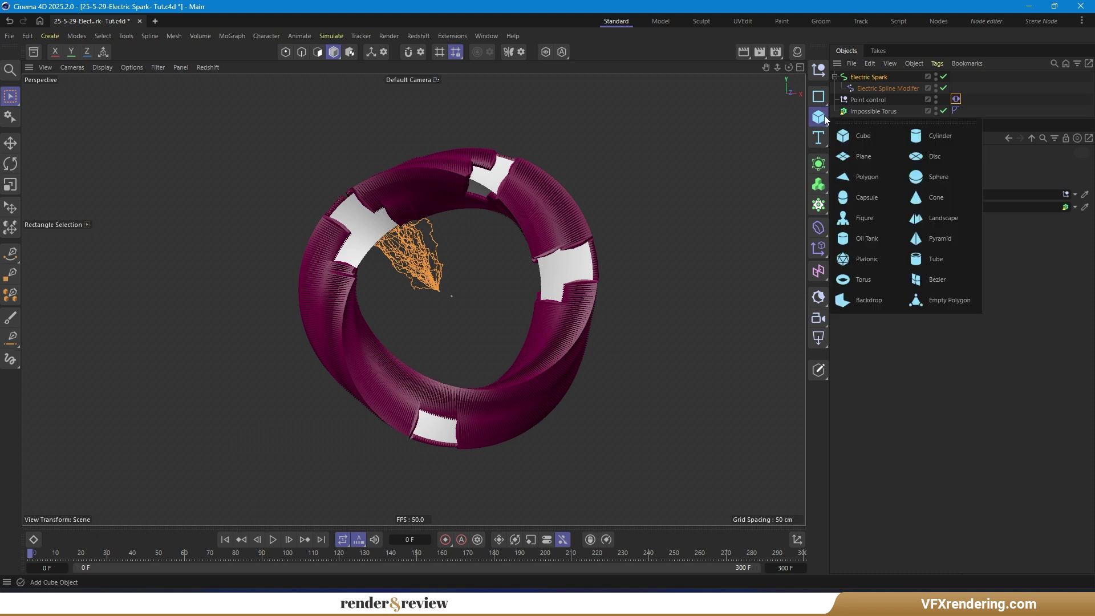
click(937, 177)
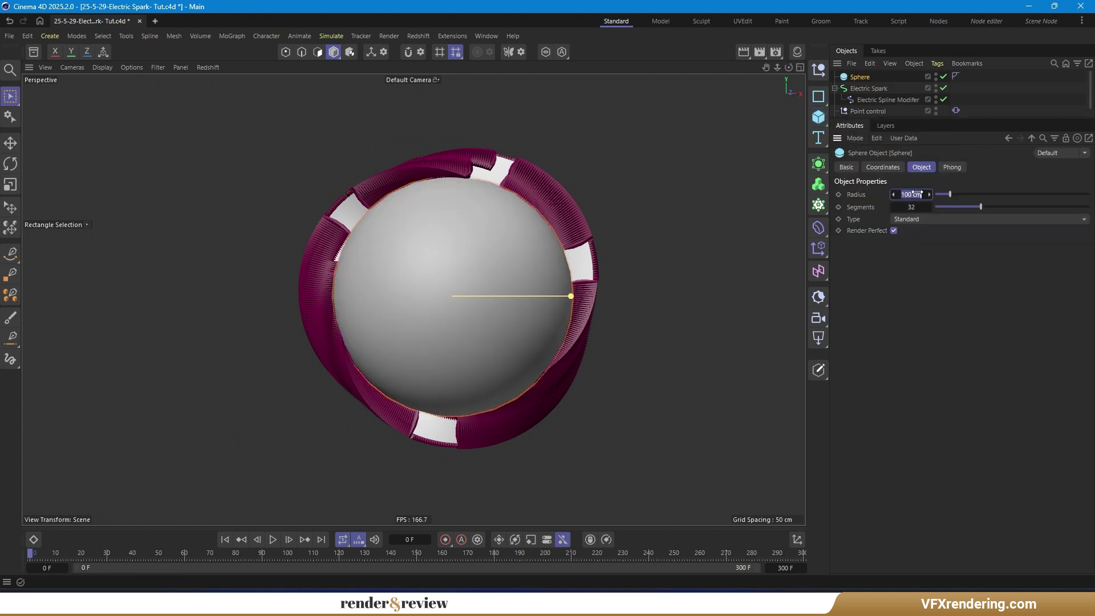
text(5)
key(Return)
Step: Make the sphere a child of Point control and reset its position to 0
drag(864, 78, 869, 109)
click(883, 167)
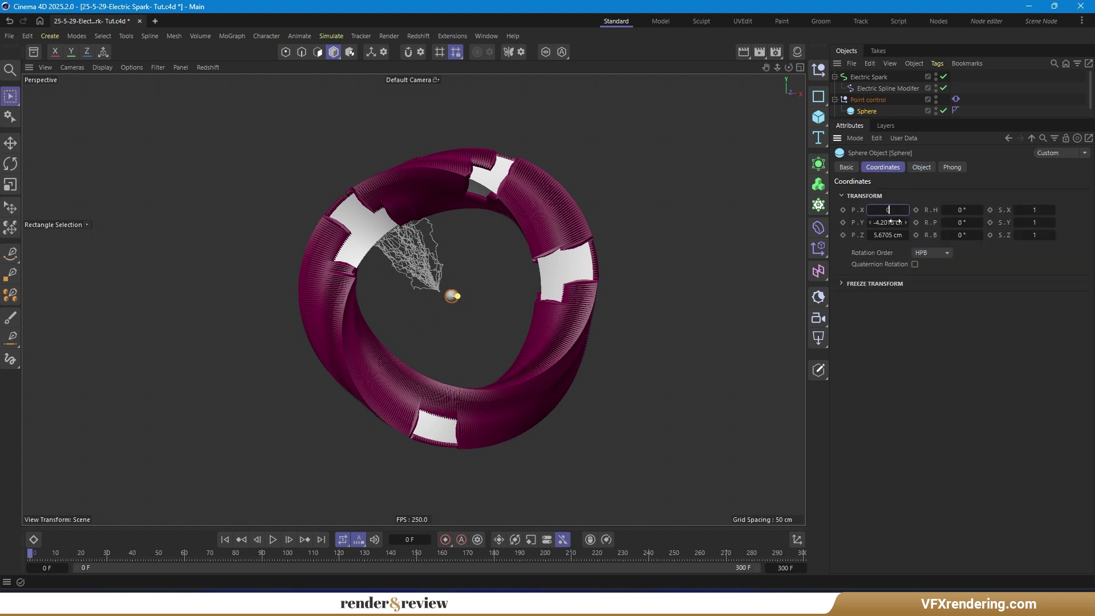
click(283, 432)
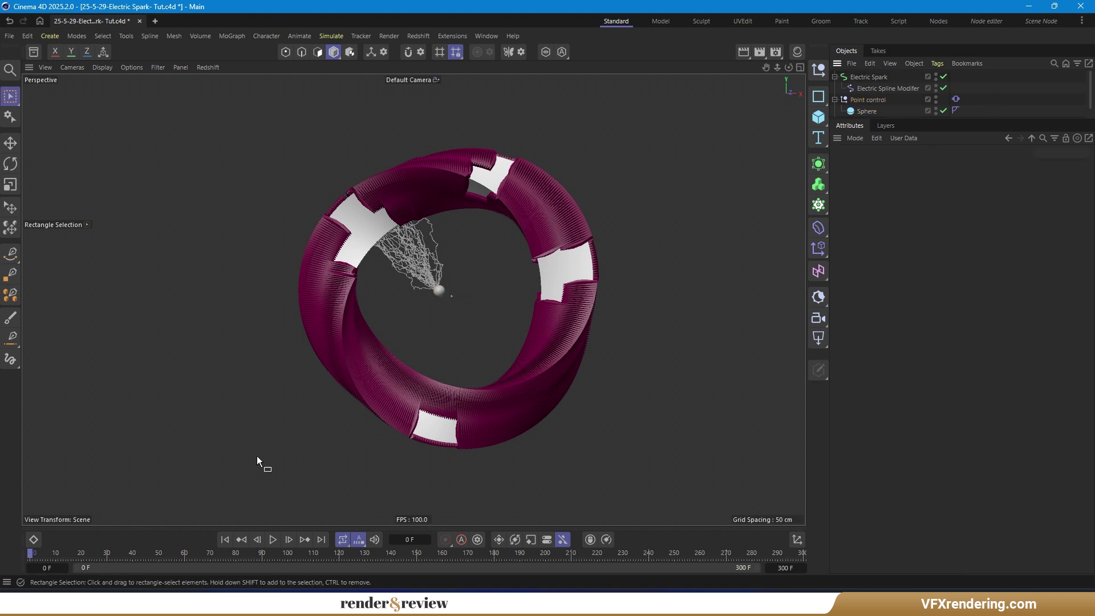
Step: Enlarge the object list, show only Electric Spark's Inputs, and play the animation up to frame 132
click(869, 77)
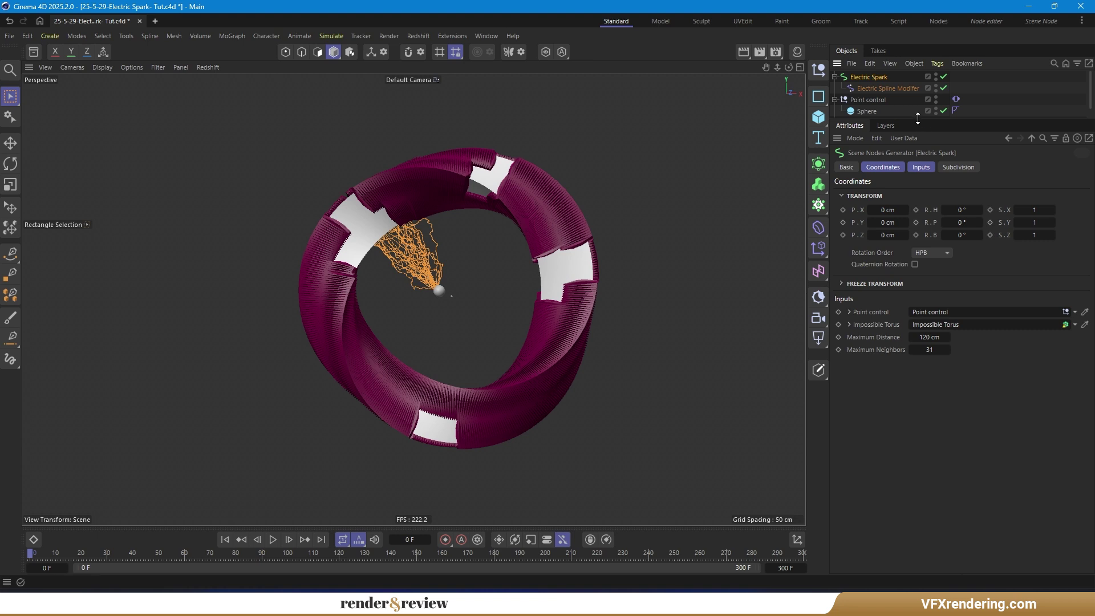
drag(917, 118, 917, 203)
click(920, 251)
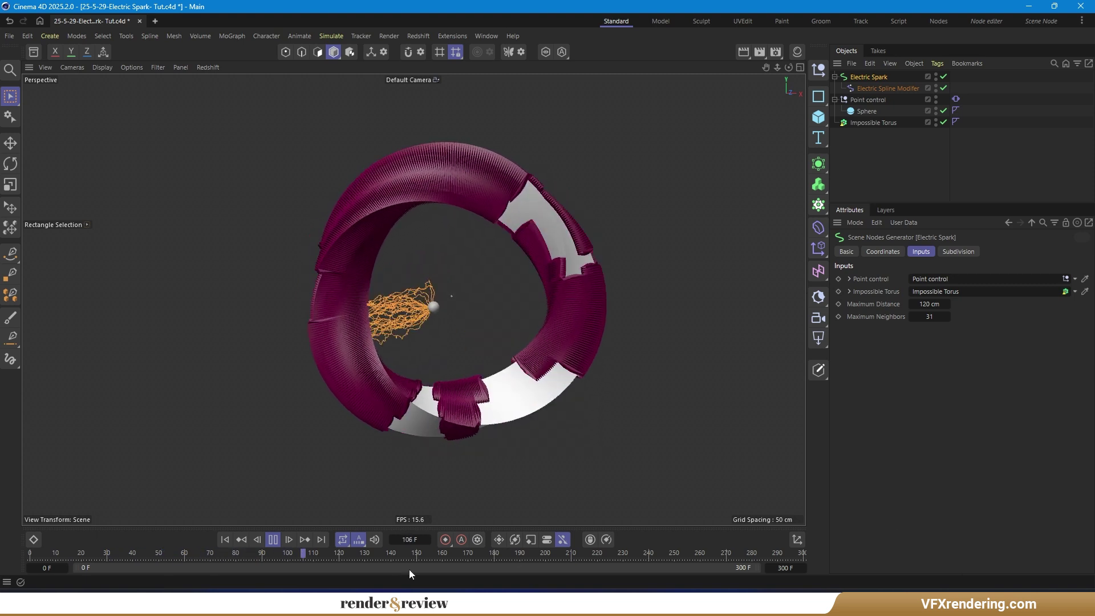
click(273, 540)
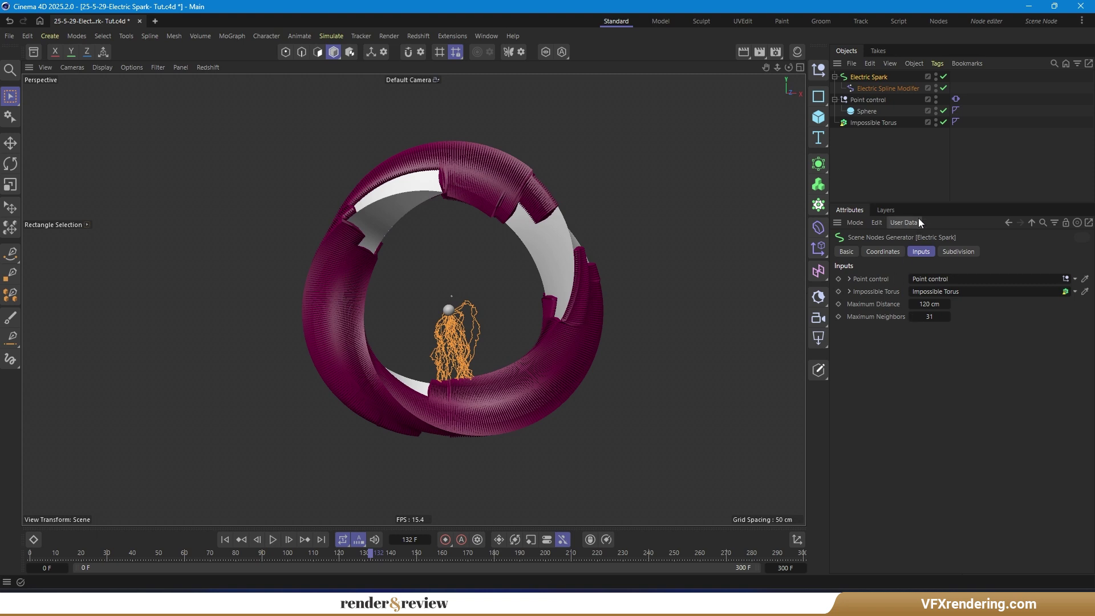
Step: Set the Electric Spline Modifier's Displacement to 50 cm
click(881, 89)
drag(947, 202, 947, 142)
drag(970, 240, 981, 237)
click(937, 237)
Step: Try a first Relative Scale value of 121% on the modifier and restore it to 100%
mouse_move(939, 251)
mouse_down()
mouse_move(965, 250)
mouse_move(951, 250)
mouse_up()
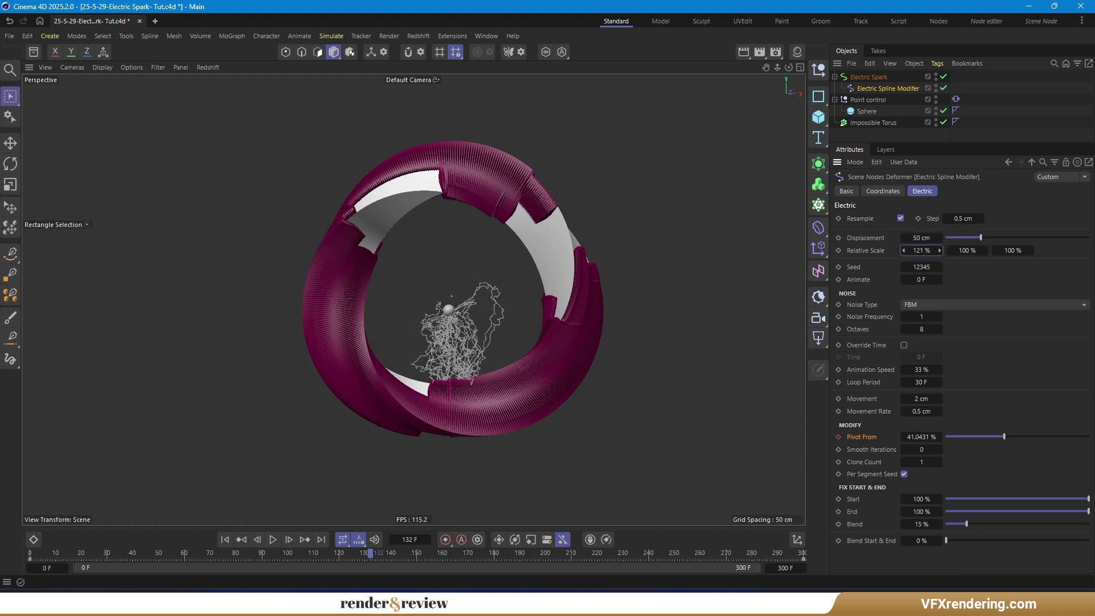
double_click(924, 251)
text(100)
key(Return)
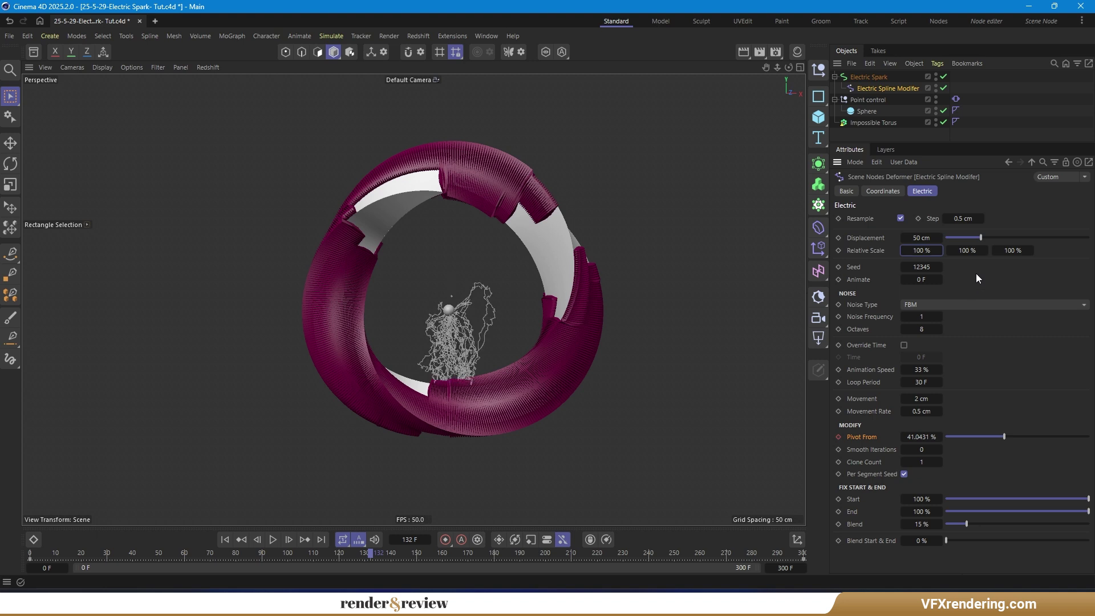
Step: Set the Electric Spline Modifier's Animate value to 3 F
click(940, 279)
click(940, 279)
click(940, 280)
Step: Try different Seed values on the Electric Spline Modifier and reset the seed to its default
click(939, 267)
click(939, 267)
click(940, 266)
click(940, 266)
right_click(940, 266)
Step: Replay the animation from frame 0 and show Electric Spark's input settings
click(225, 540)
click(273, 539)
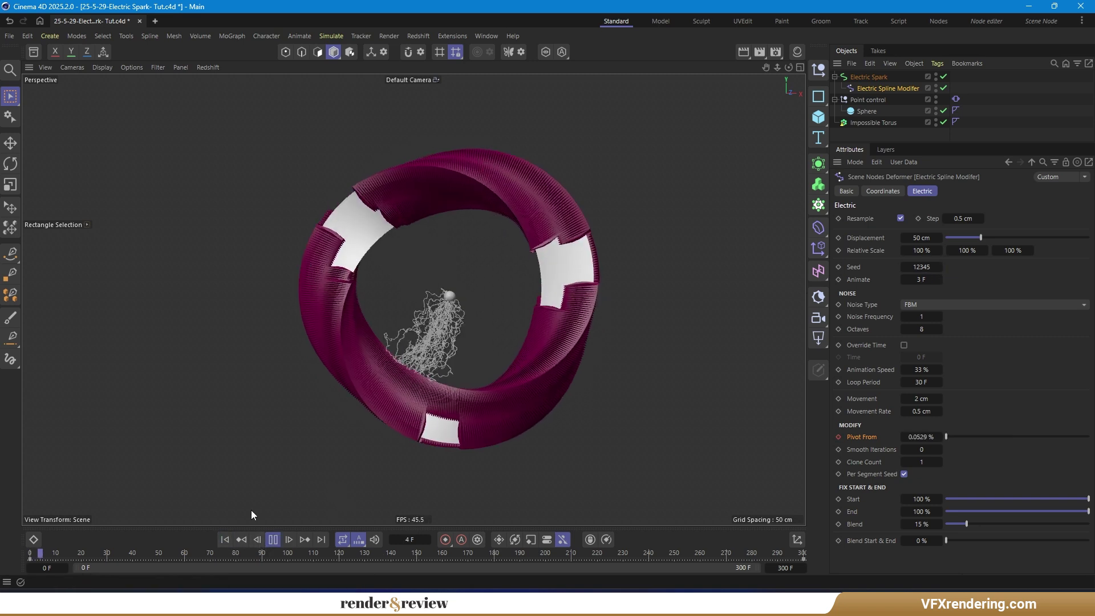
click(869, 78)
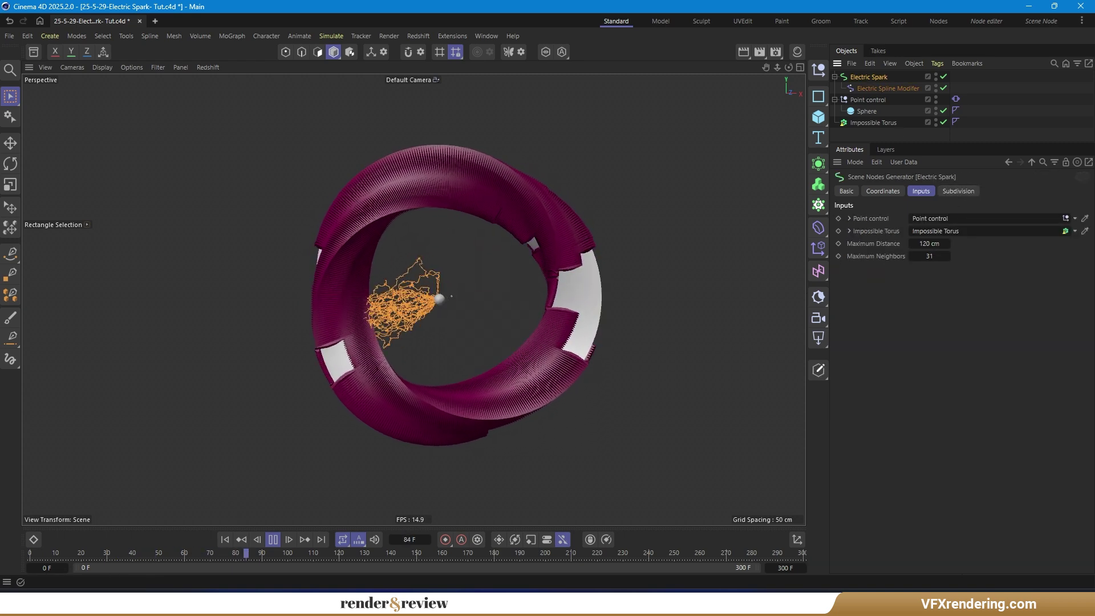